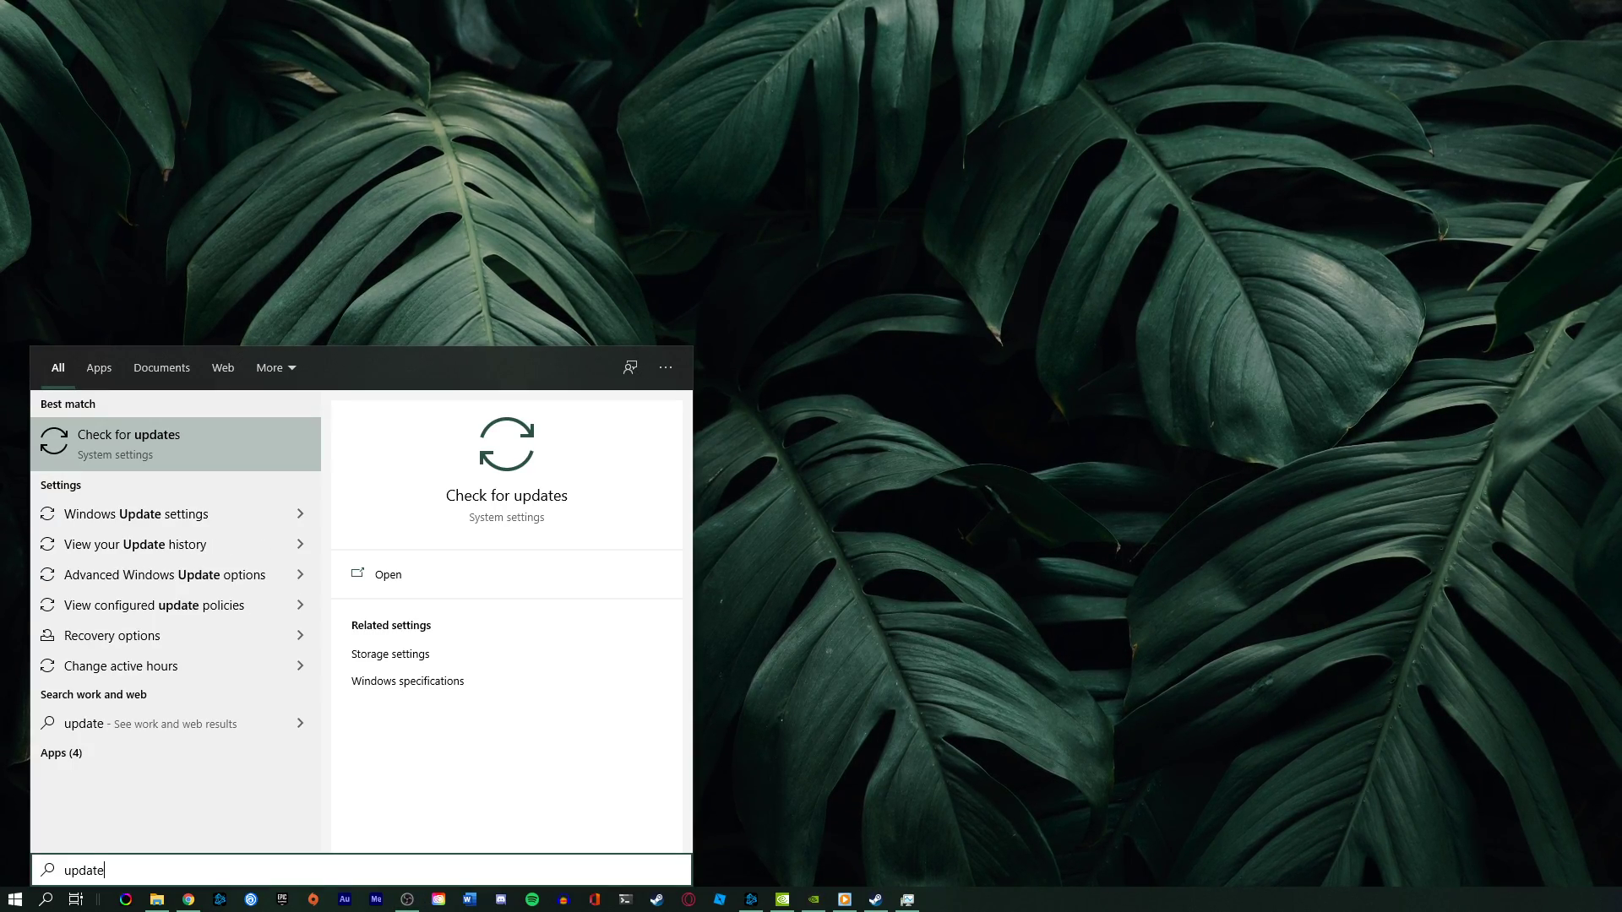
Check for Windows updates, then review the feature update deferral options under Advanced options without changing them.
key(Return)
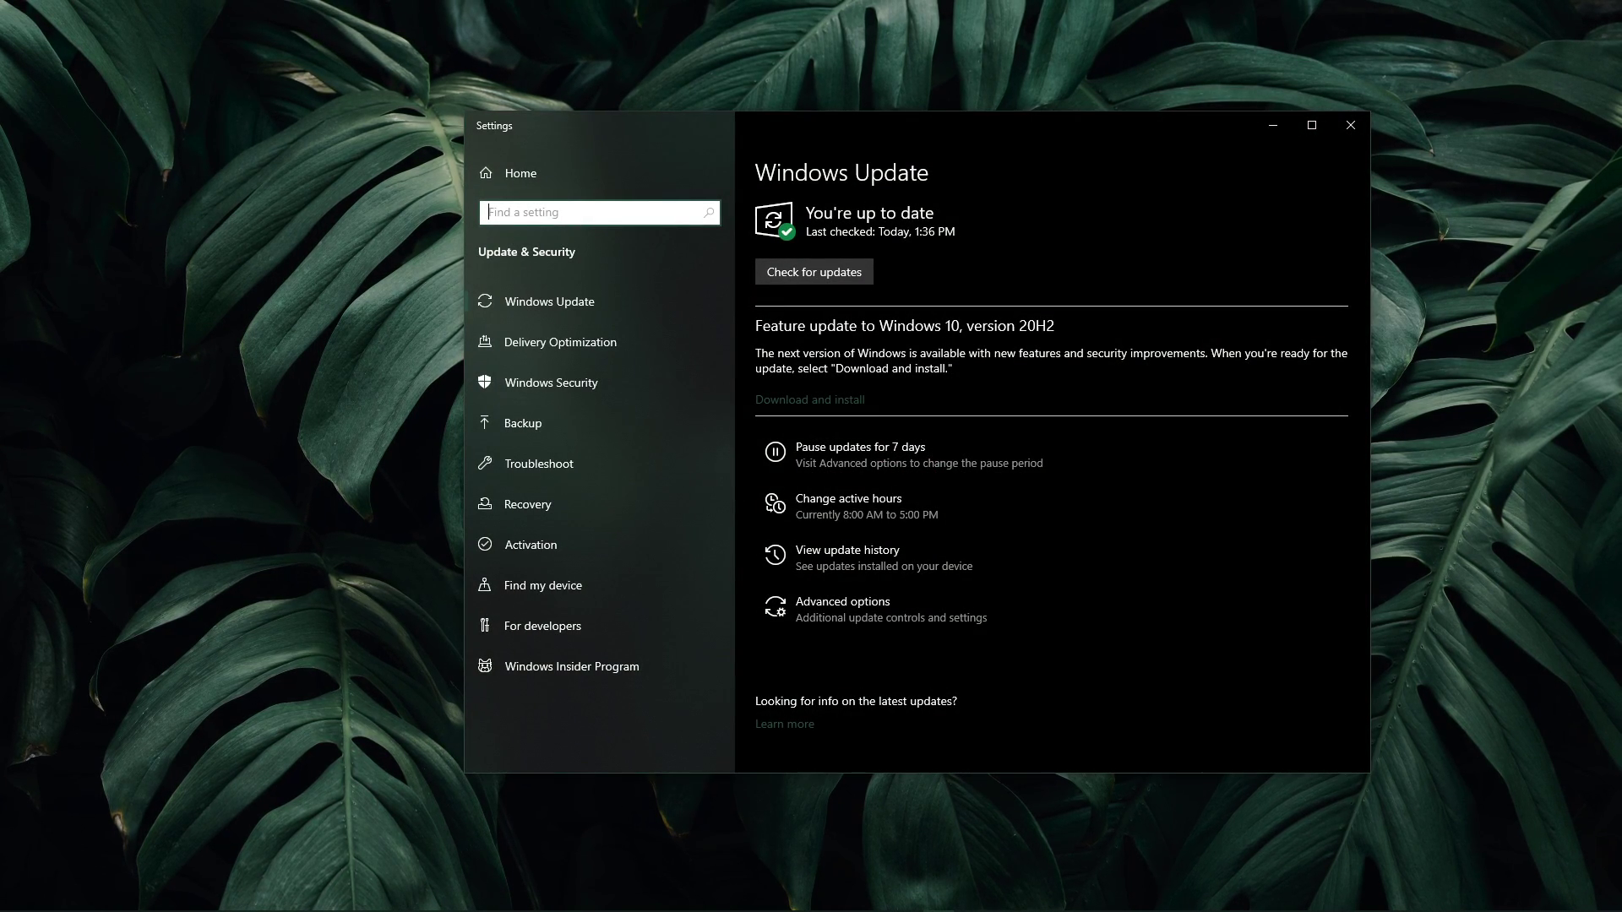
click(792, 276)
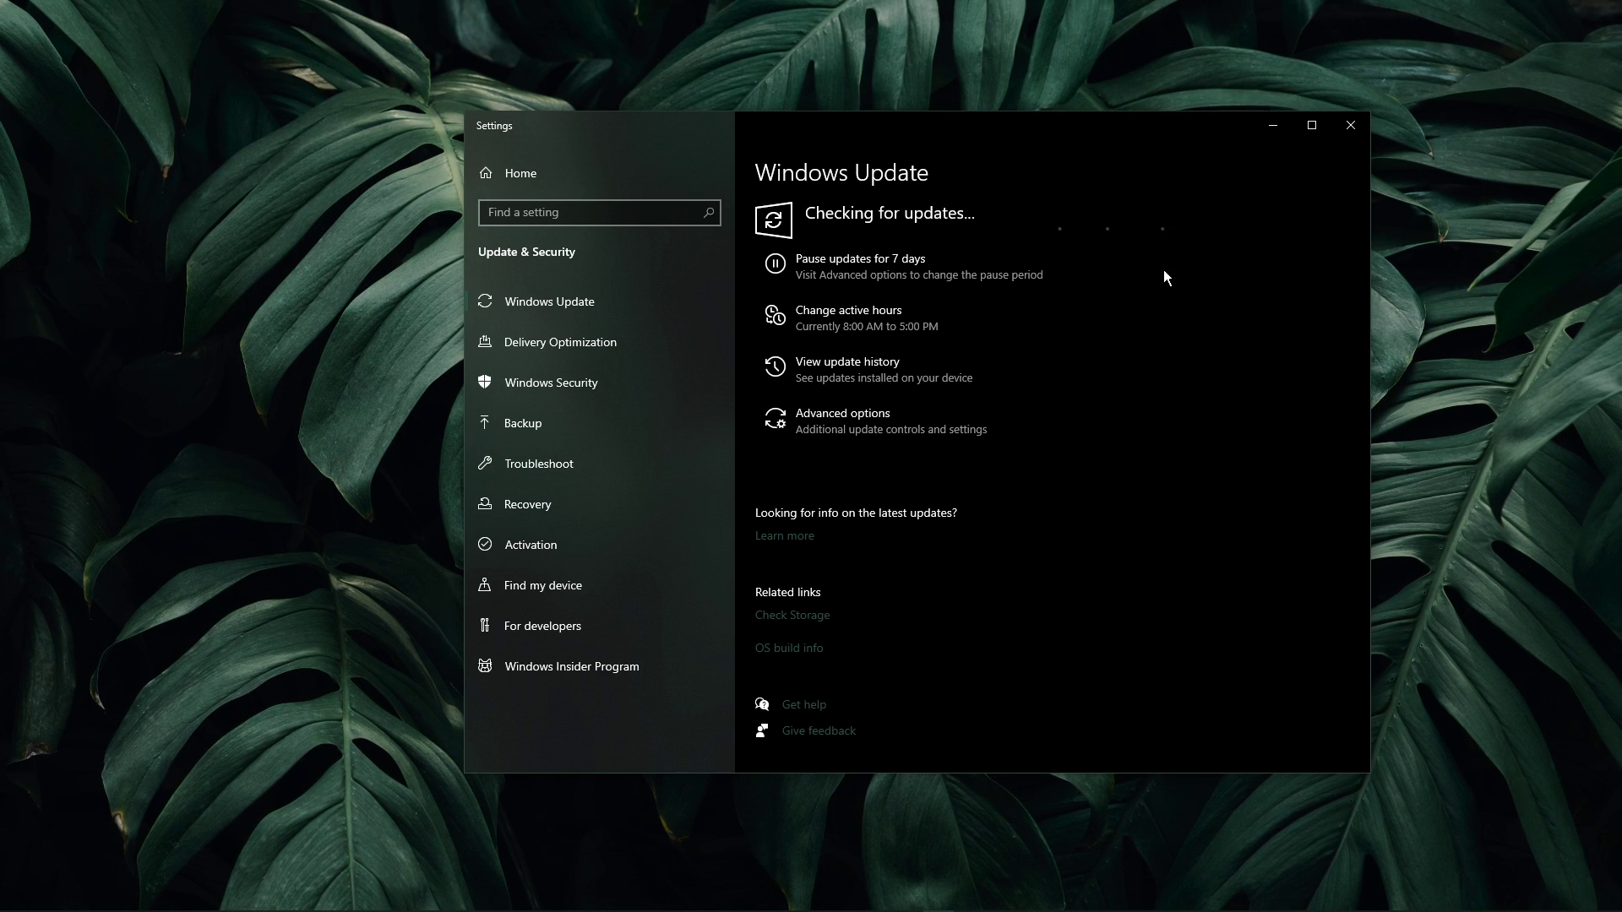
click(860, 414)
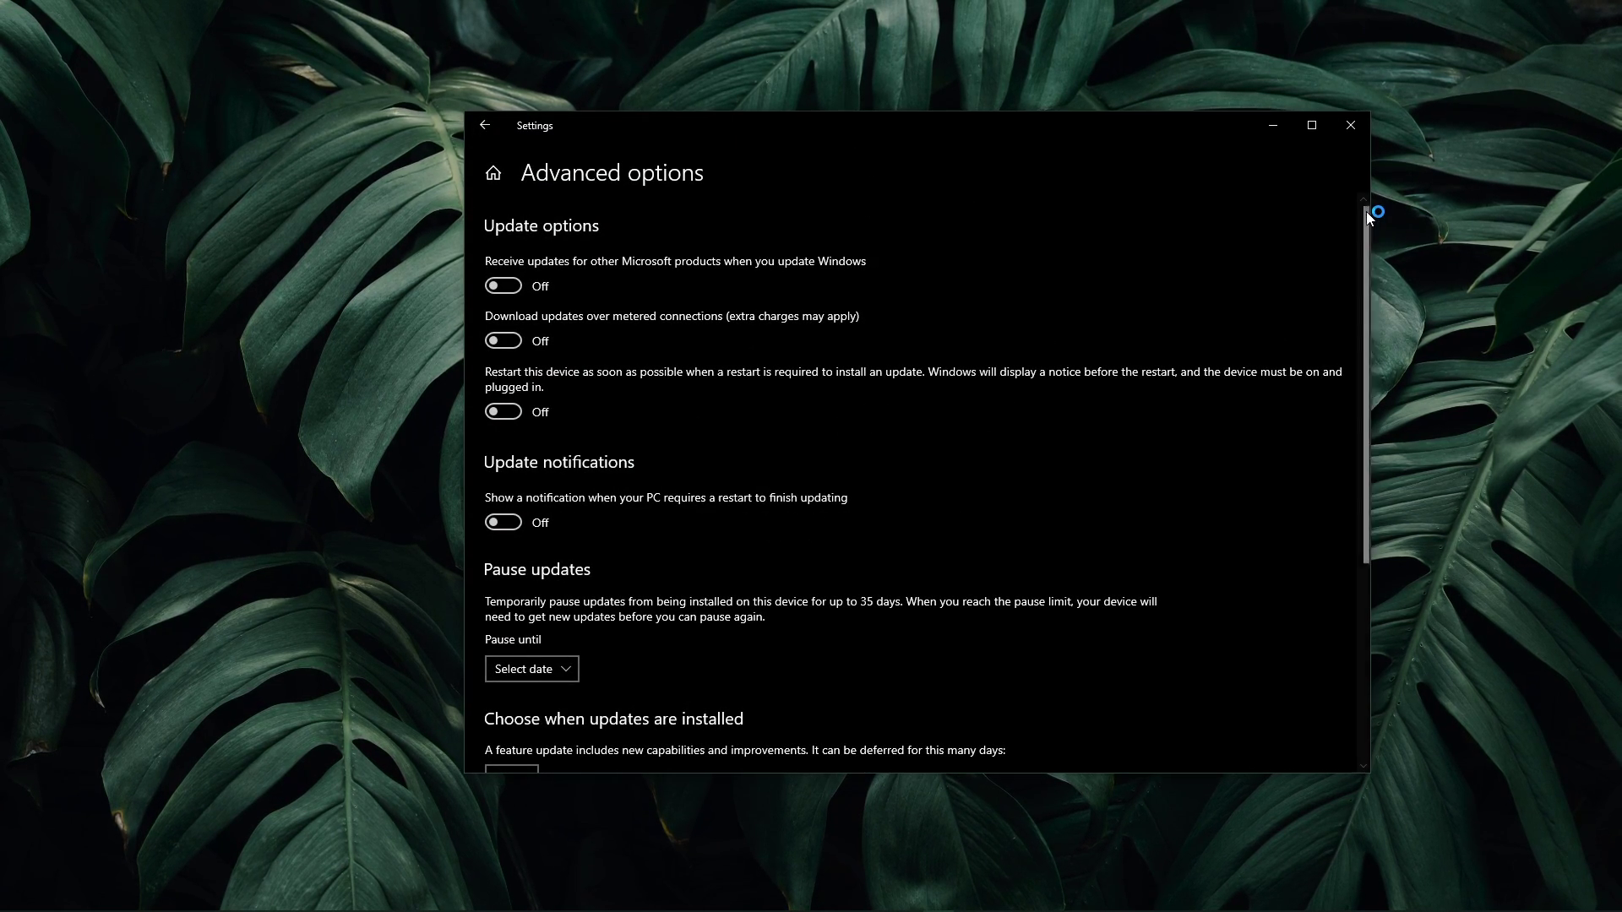
drag(1366, 211, 1361, 341)
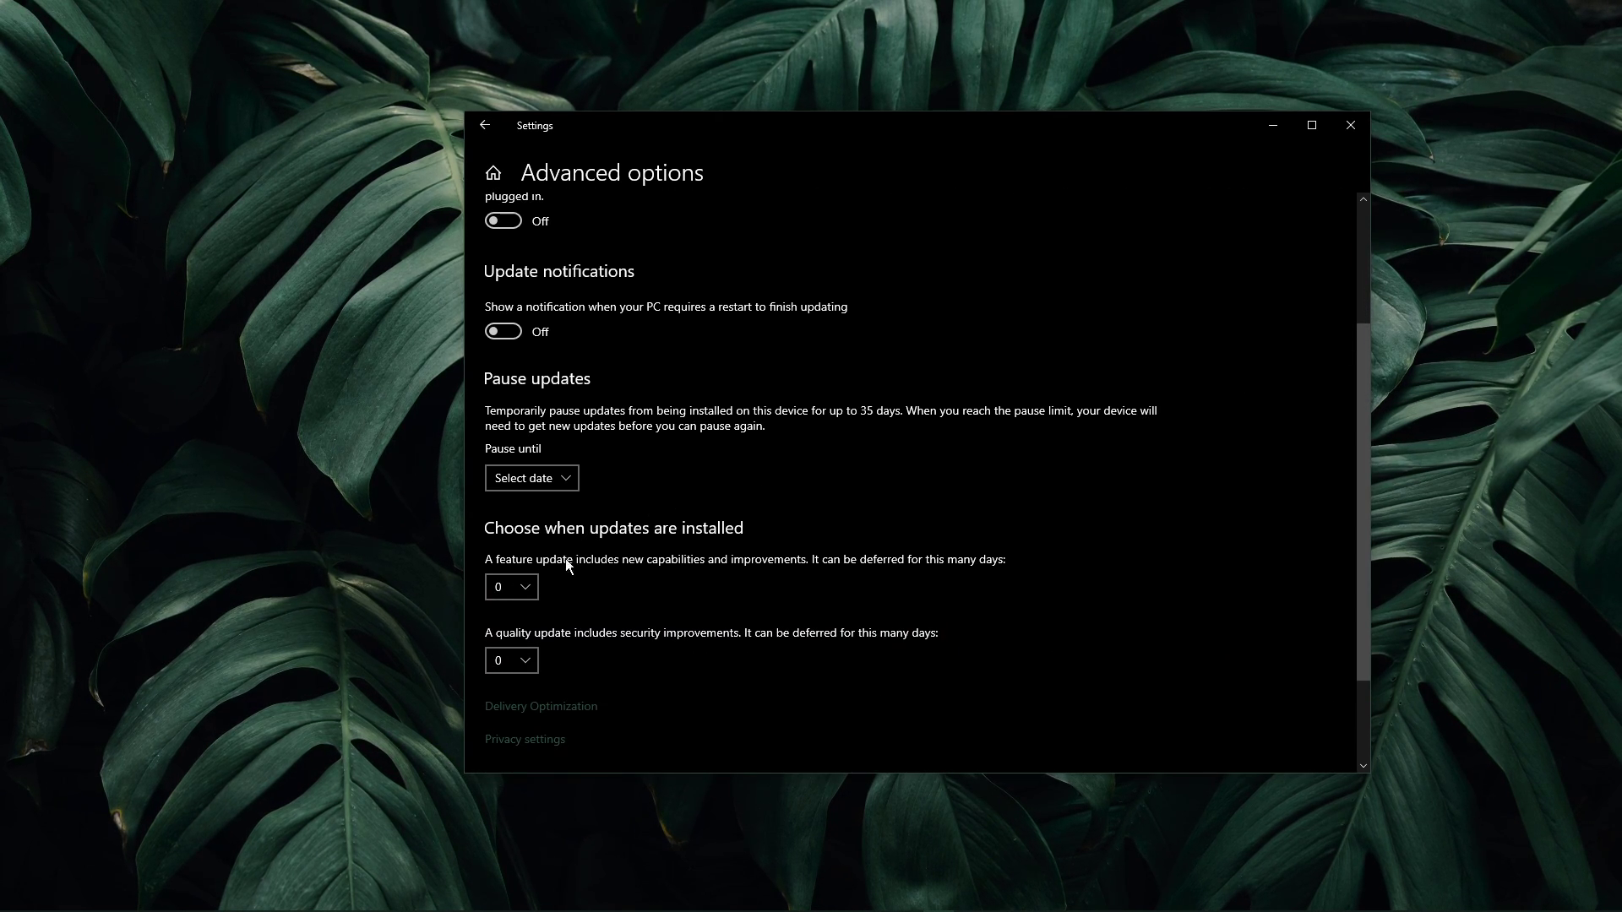
click(517, 588)
click(707, 494)
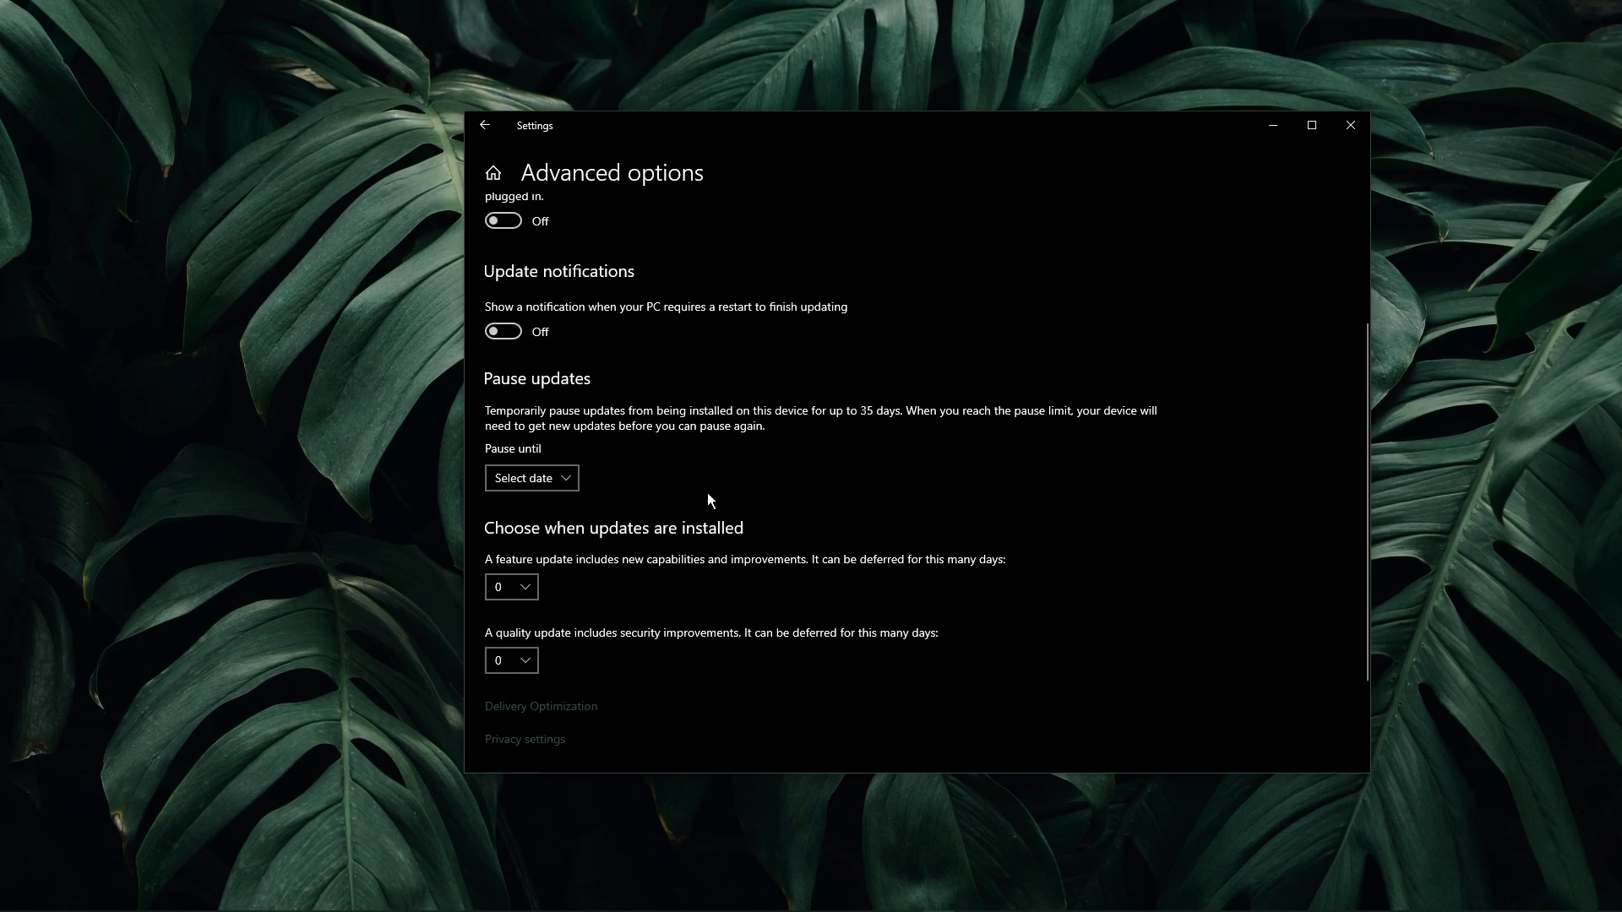
scroll(707, 493, up, 3)
key(alt+Left)
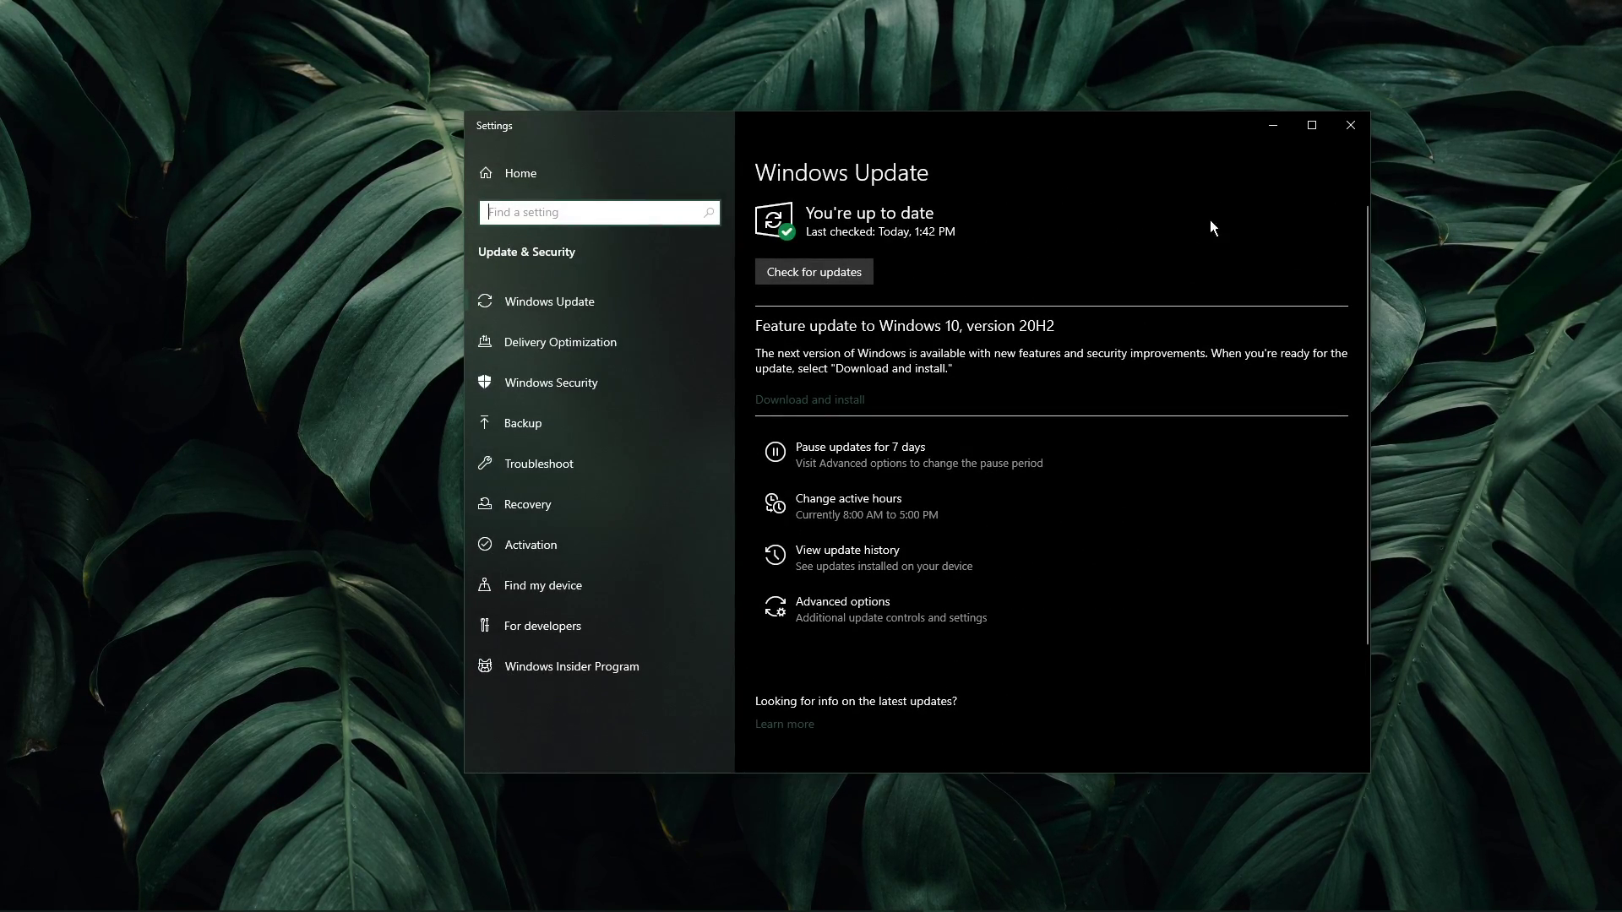
Close Settings and open Device Manager from the Start search, centred on screen.
click(1349, 127)
key(super)
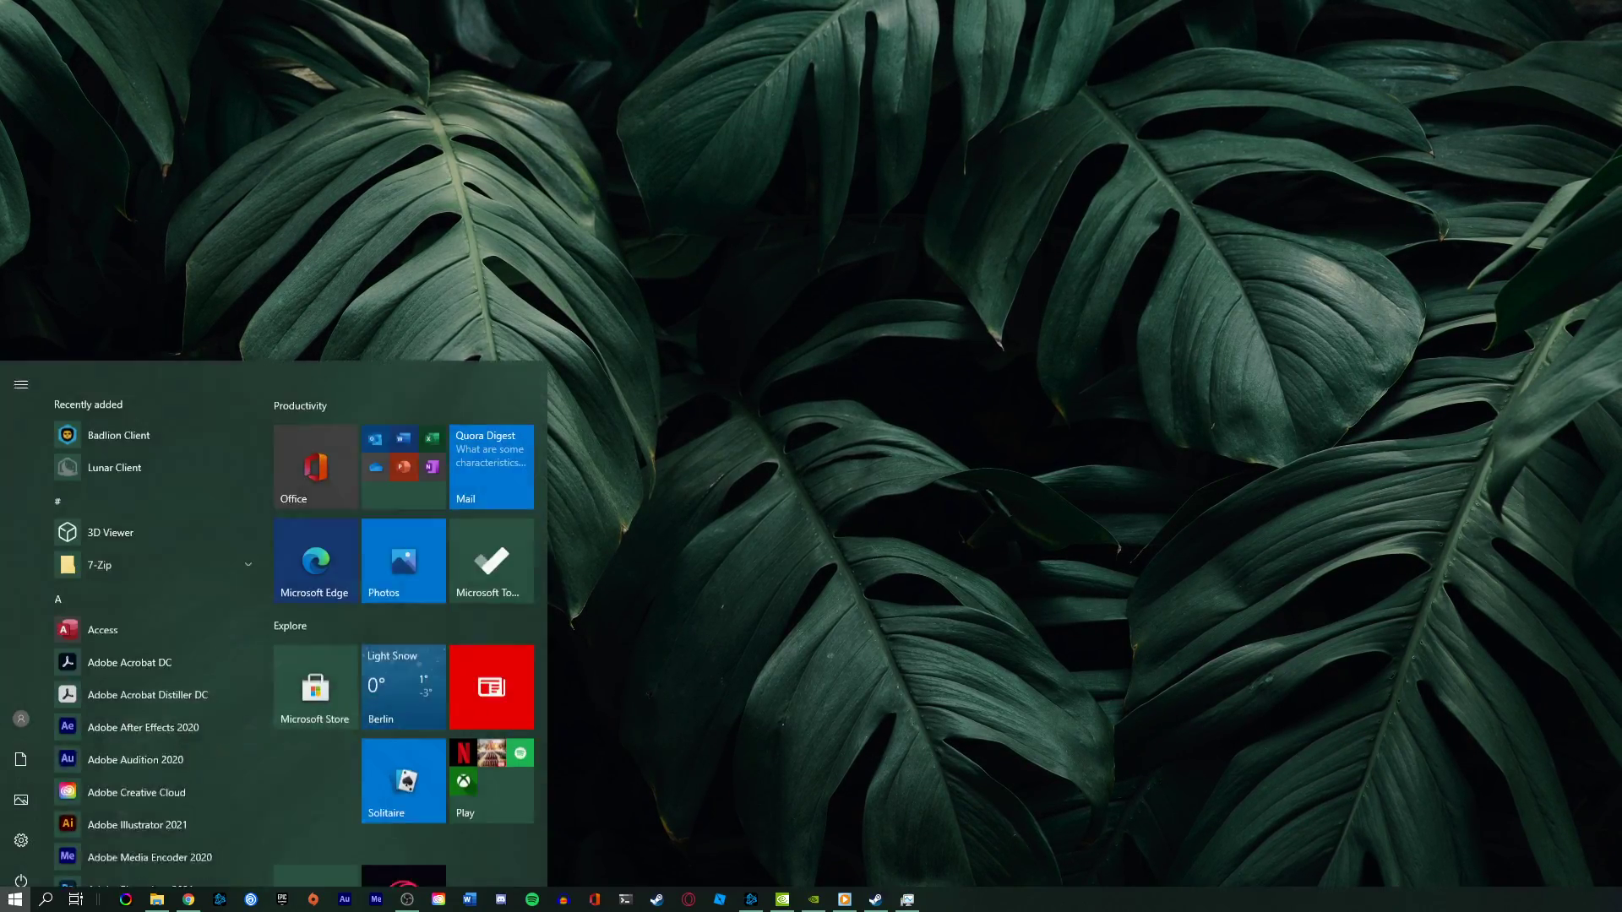
text(device )
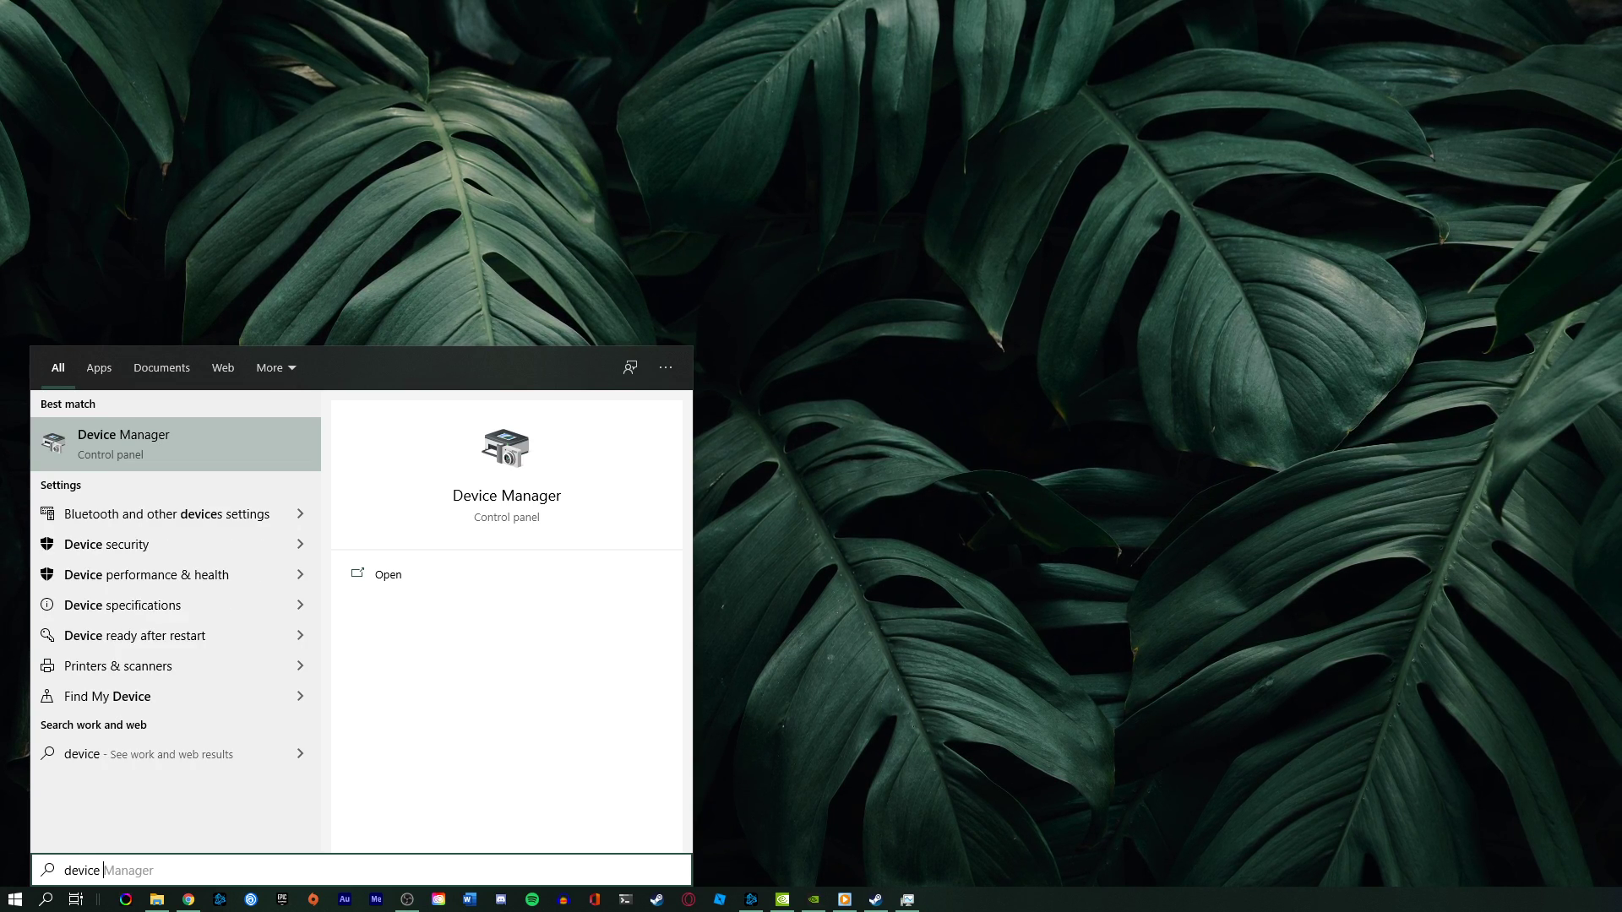
text(manager)
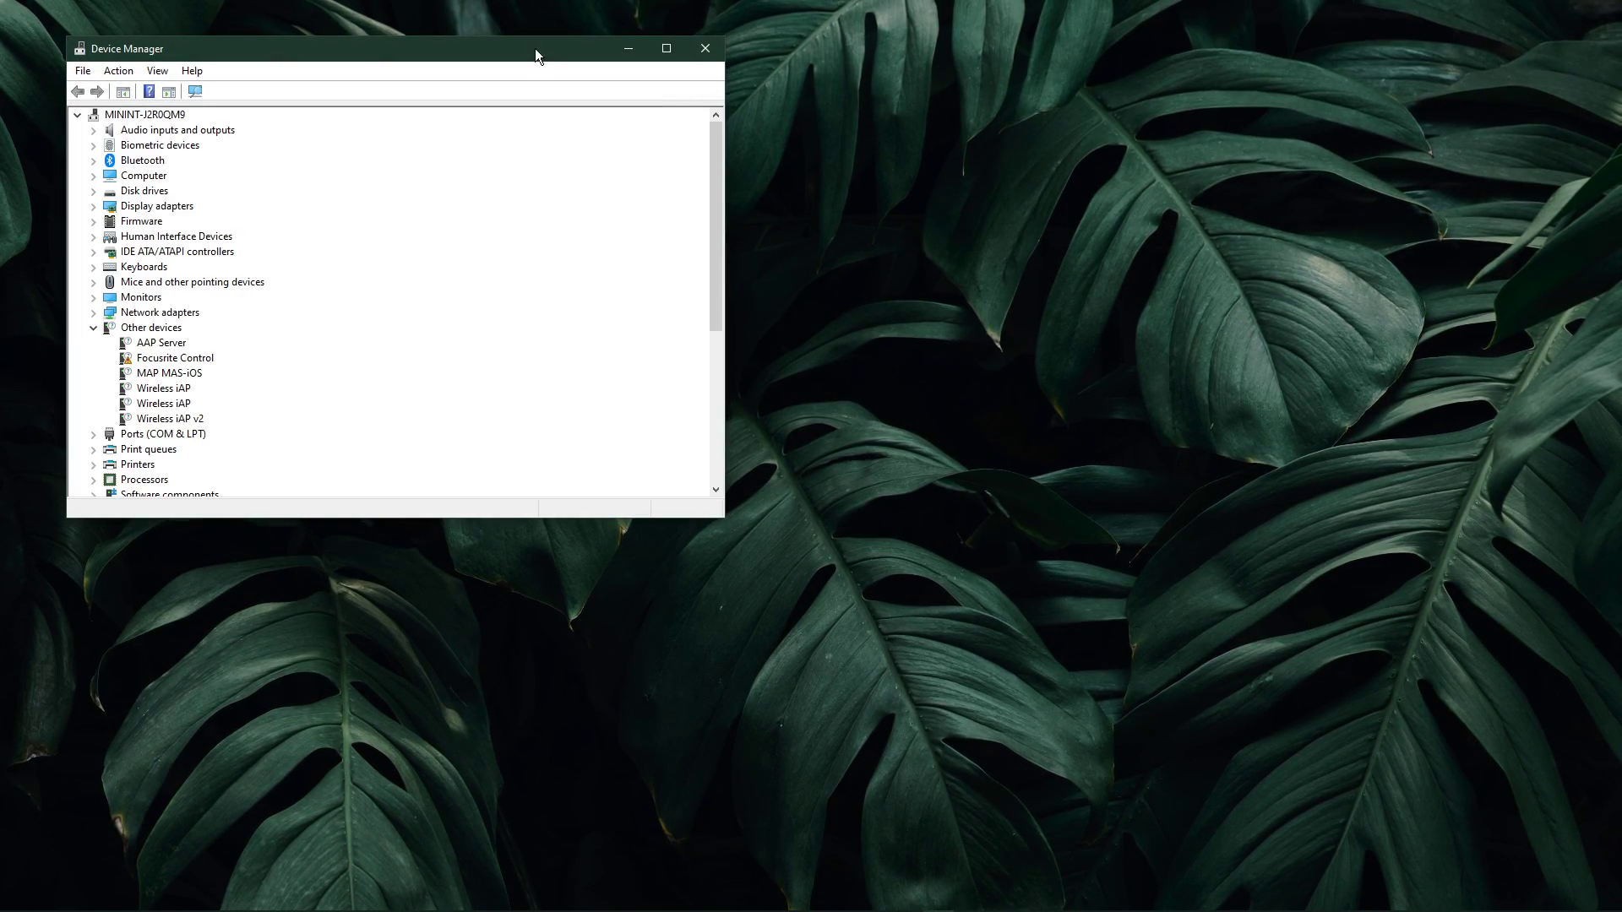
drag(535, 48, 1077, 149)
Expand Audio inputs and outputs, Bluetooth, Display adapters, Keyboards, and Mice and other pointing devices.
click(634, 231)
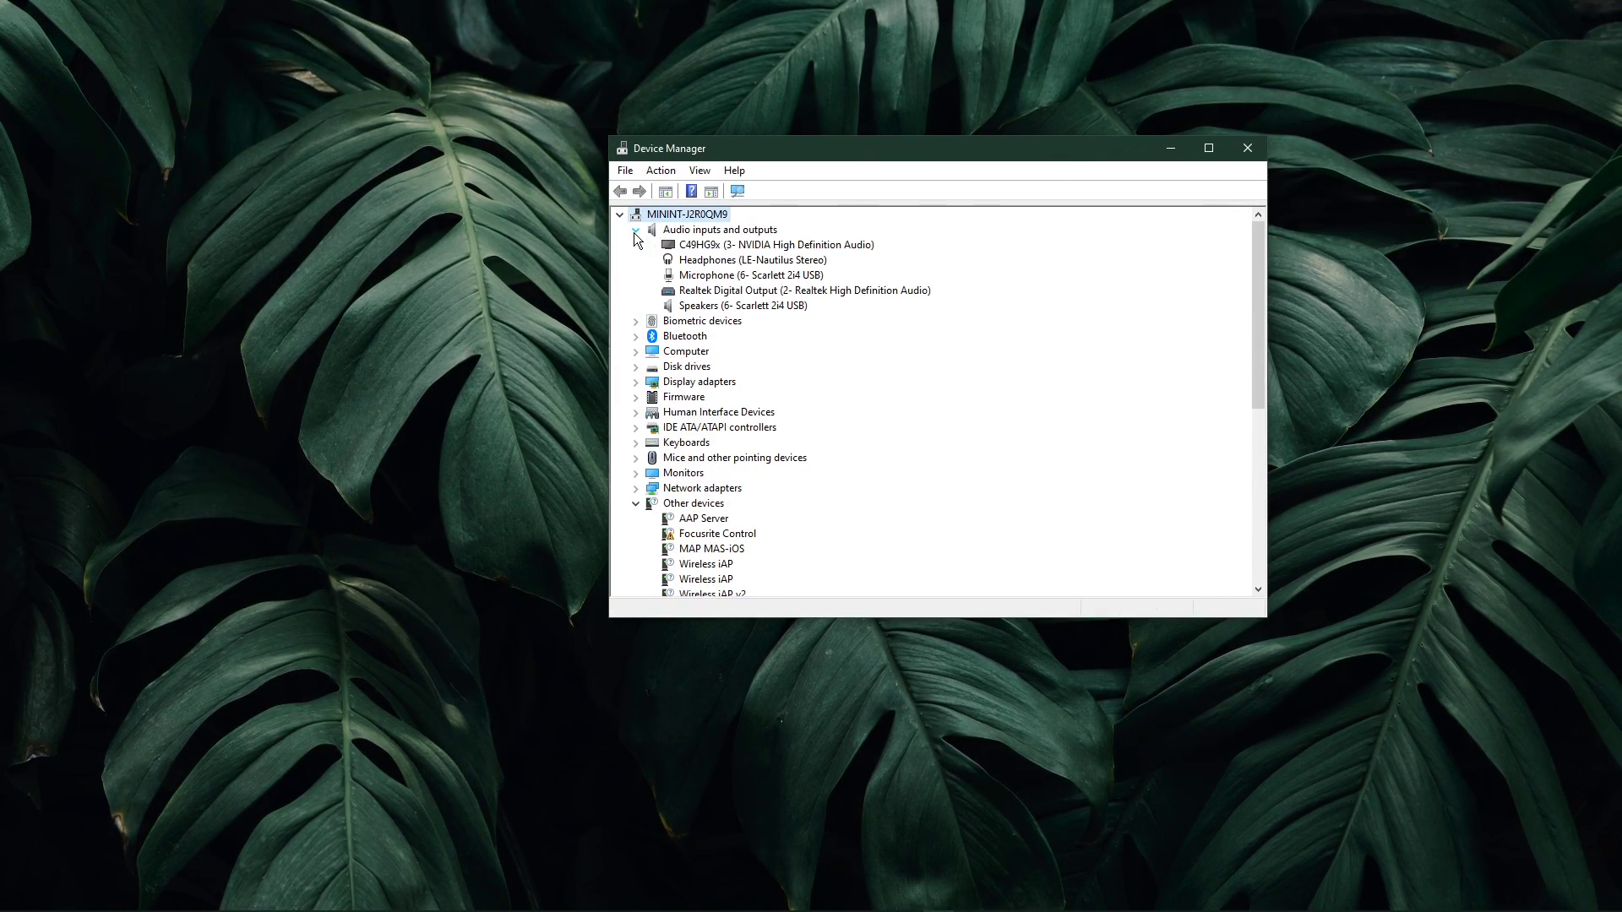
click(636, 338)
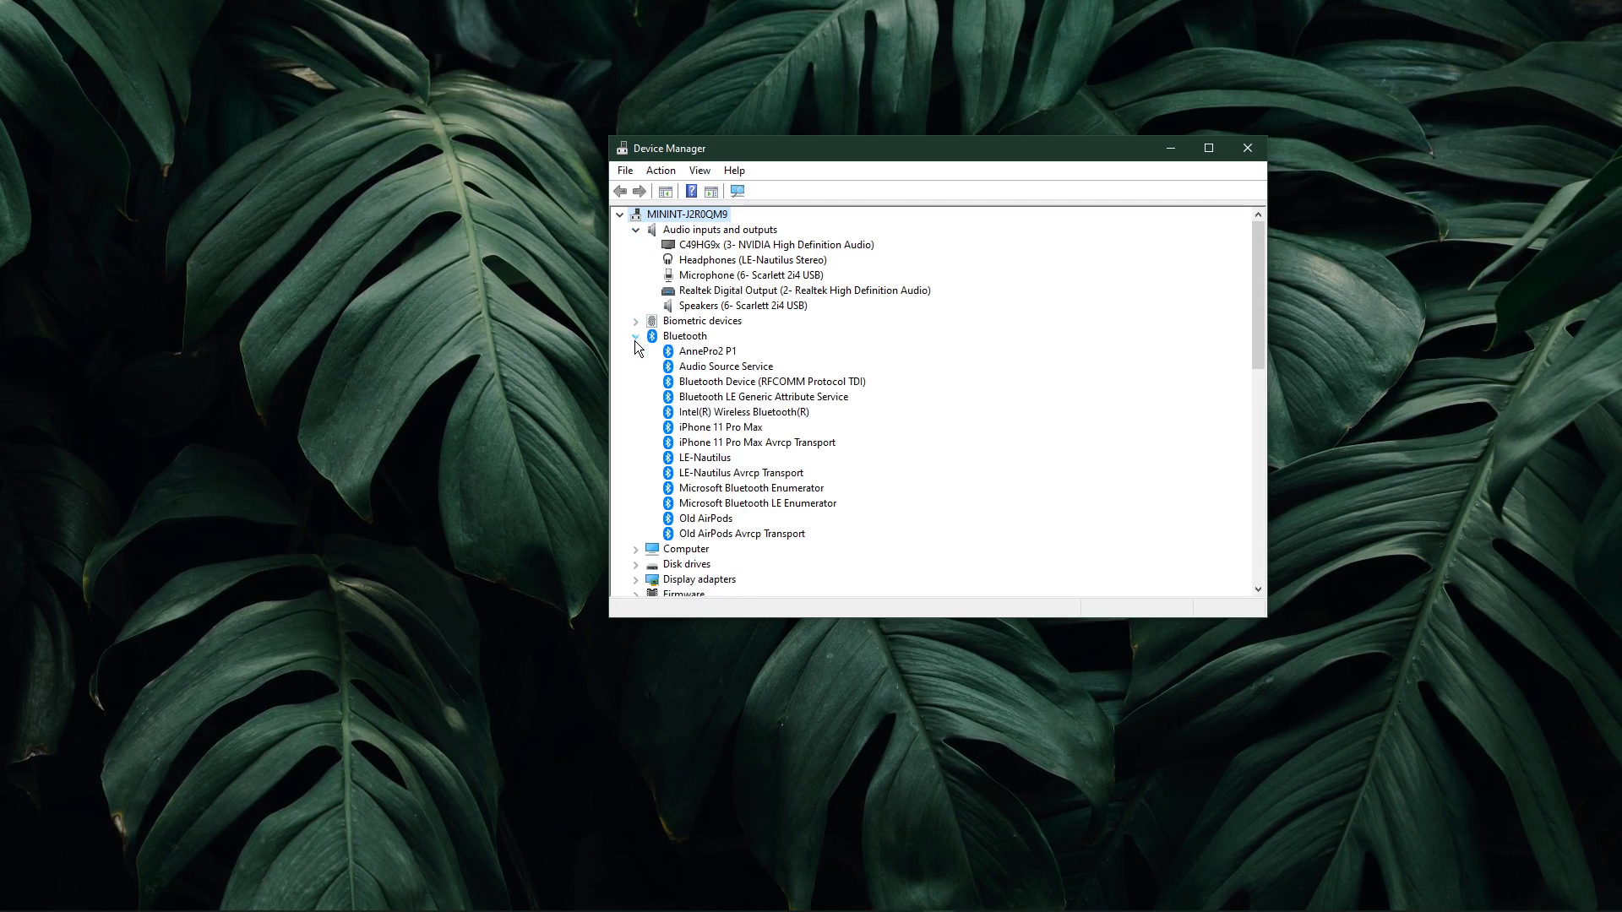
scroll(640, 433, down, 3)
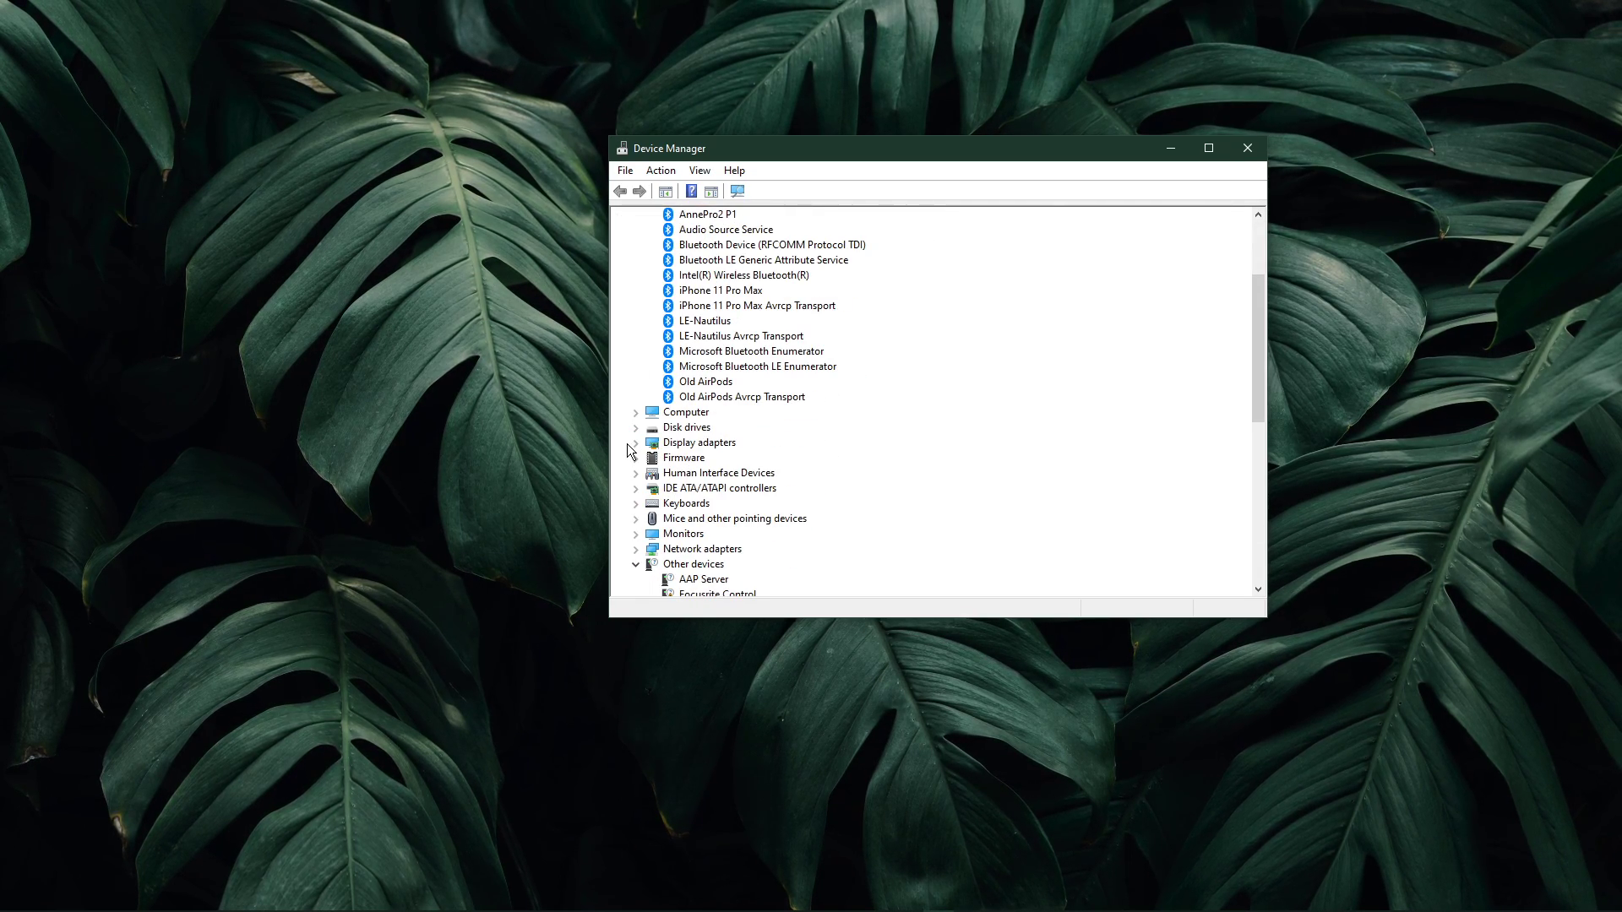
click(635, 442)
scroll(632, 444, down, 6)
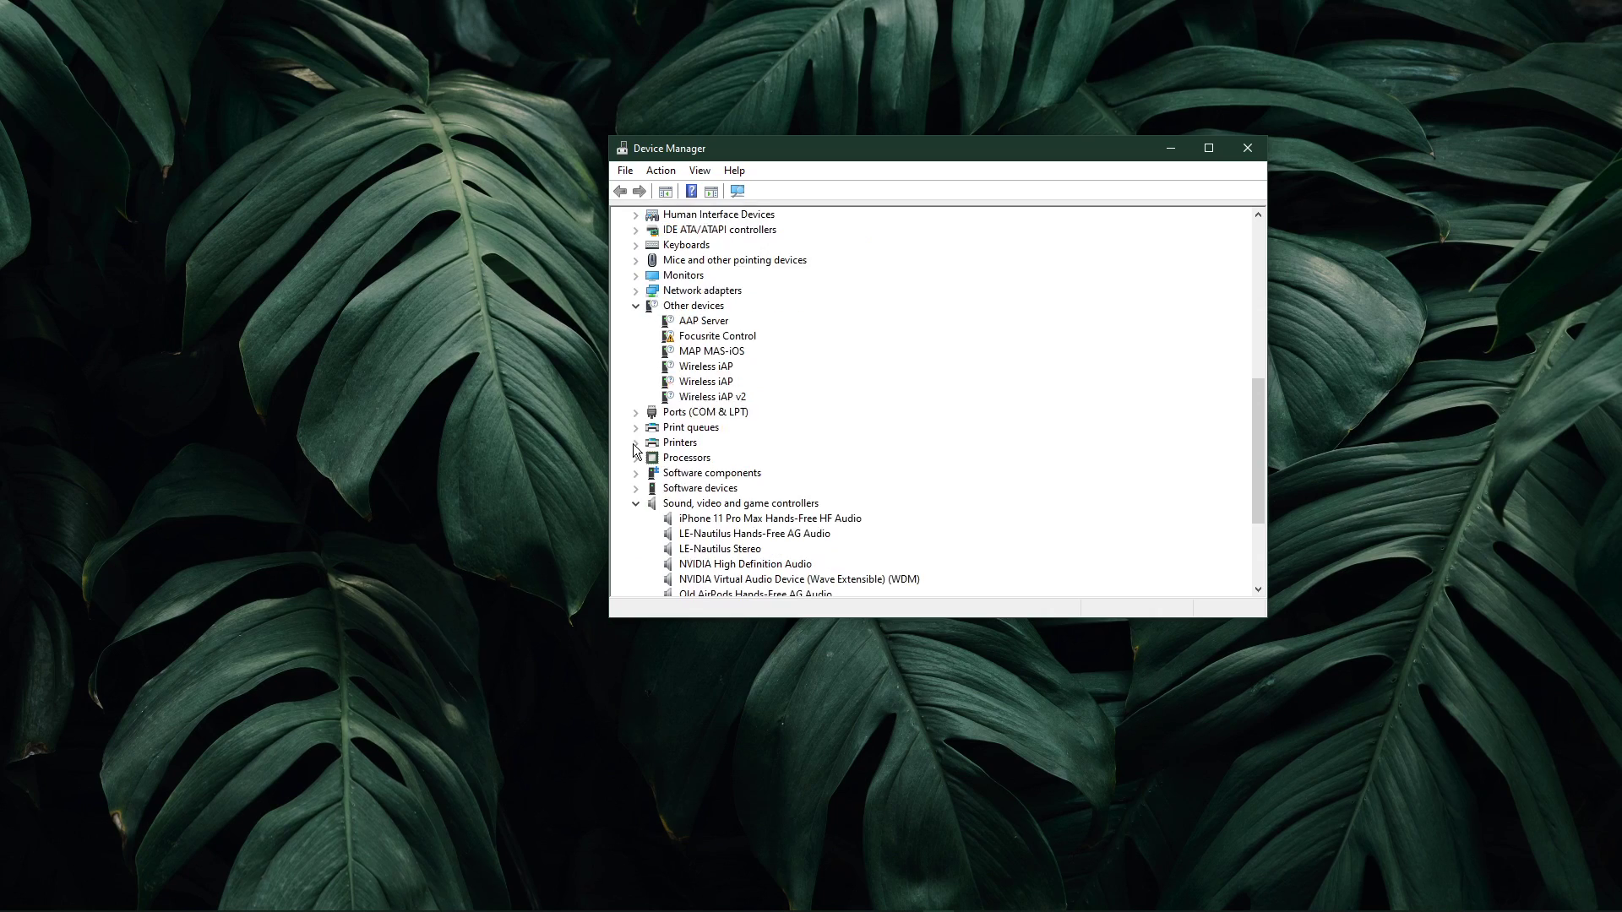
scroll(635, 449, up, 4)
scroll(633, 443, up, 3)
scroll(633, 452, down, 2)
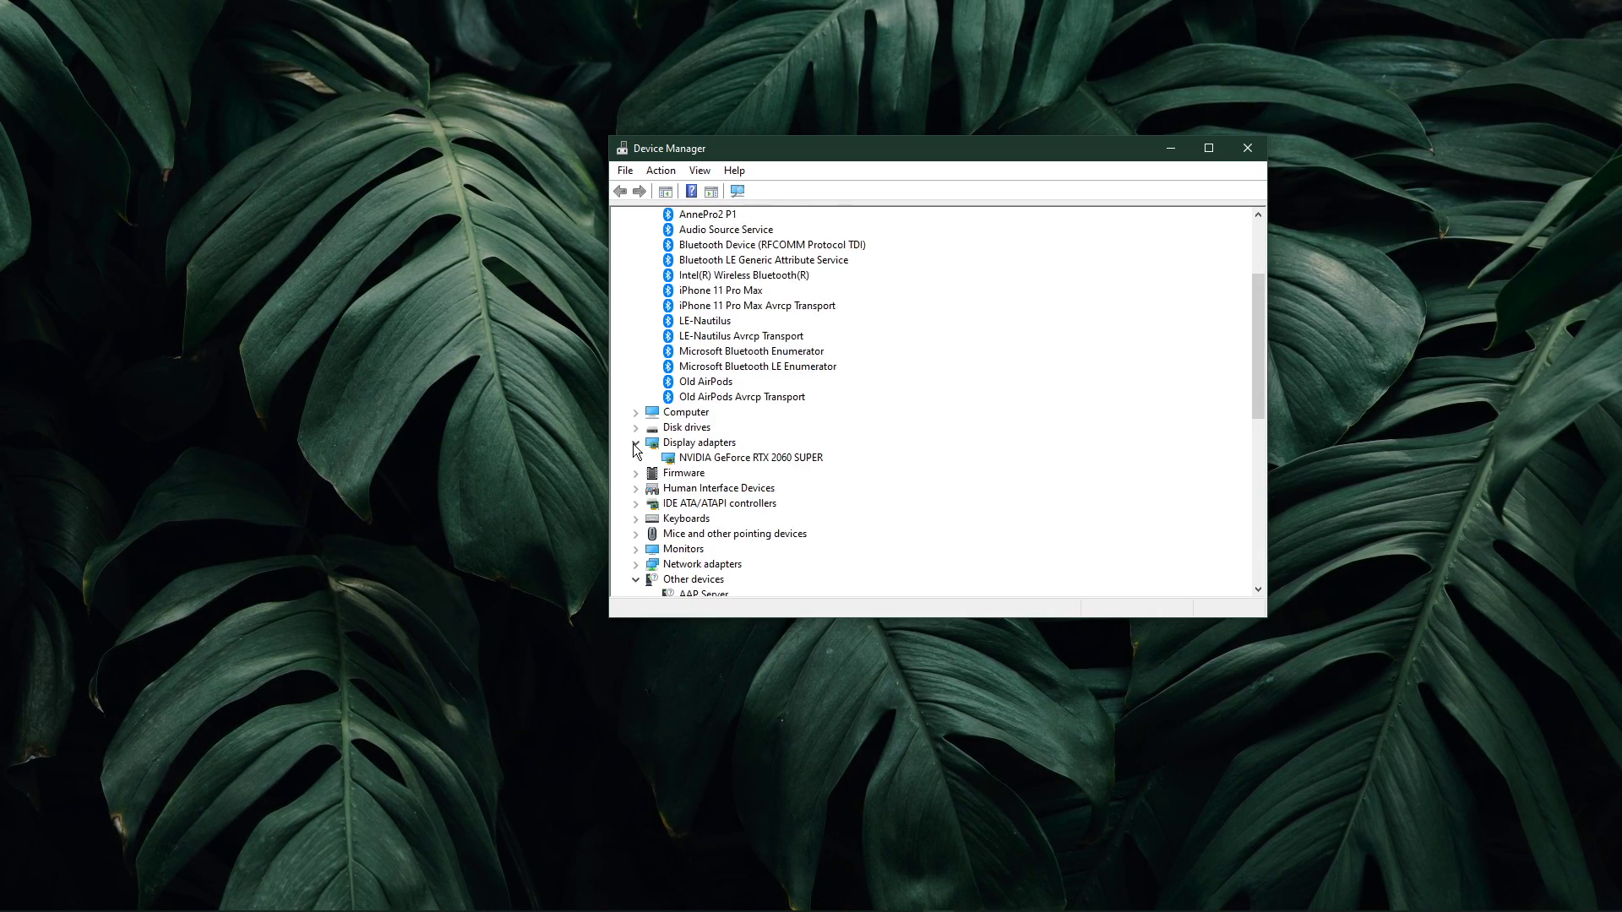
click(634, 473)
scroll(632, 475, down, 1)
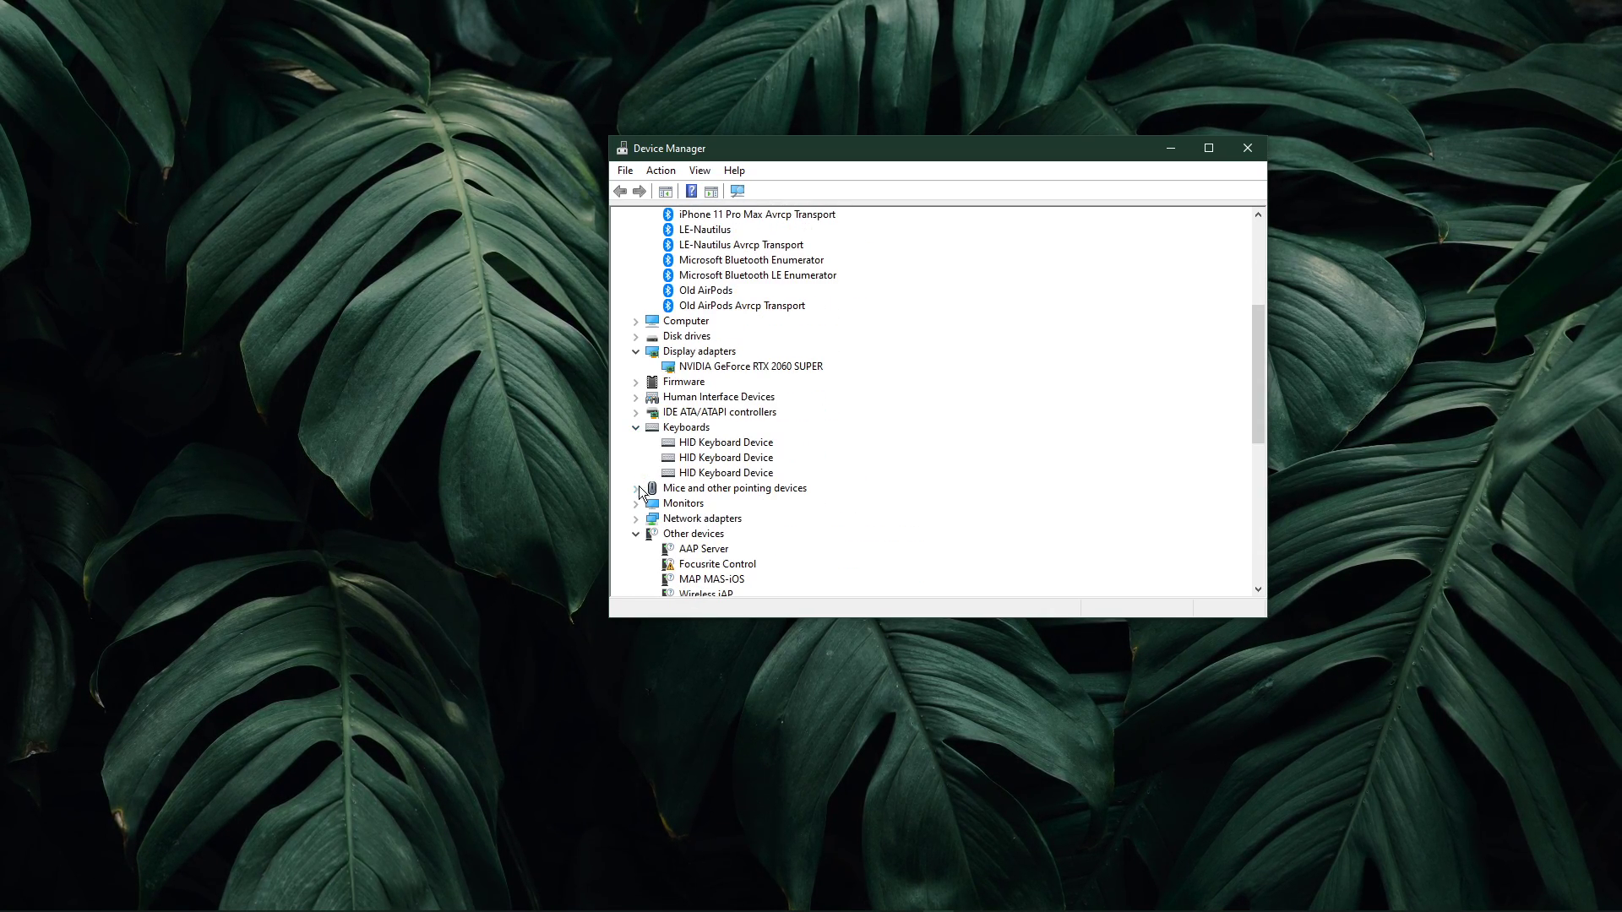
click(636, 489)
scroll(637, 492, up, 5)
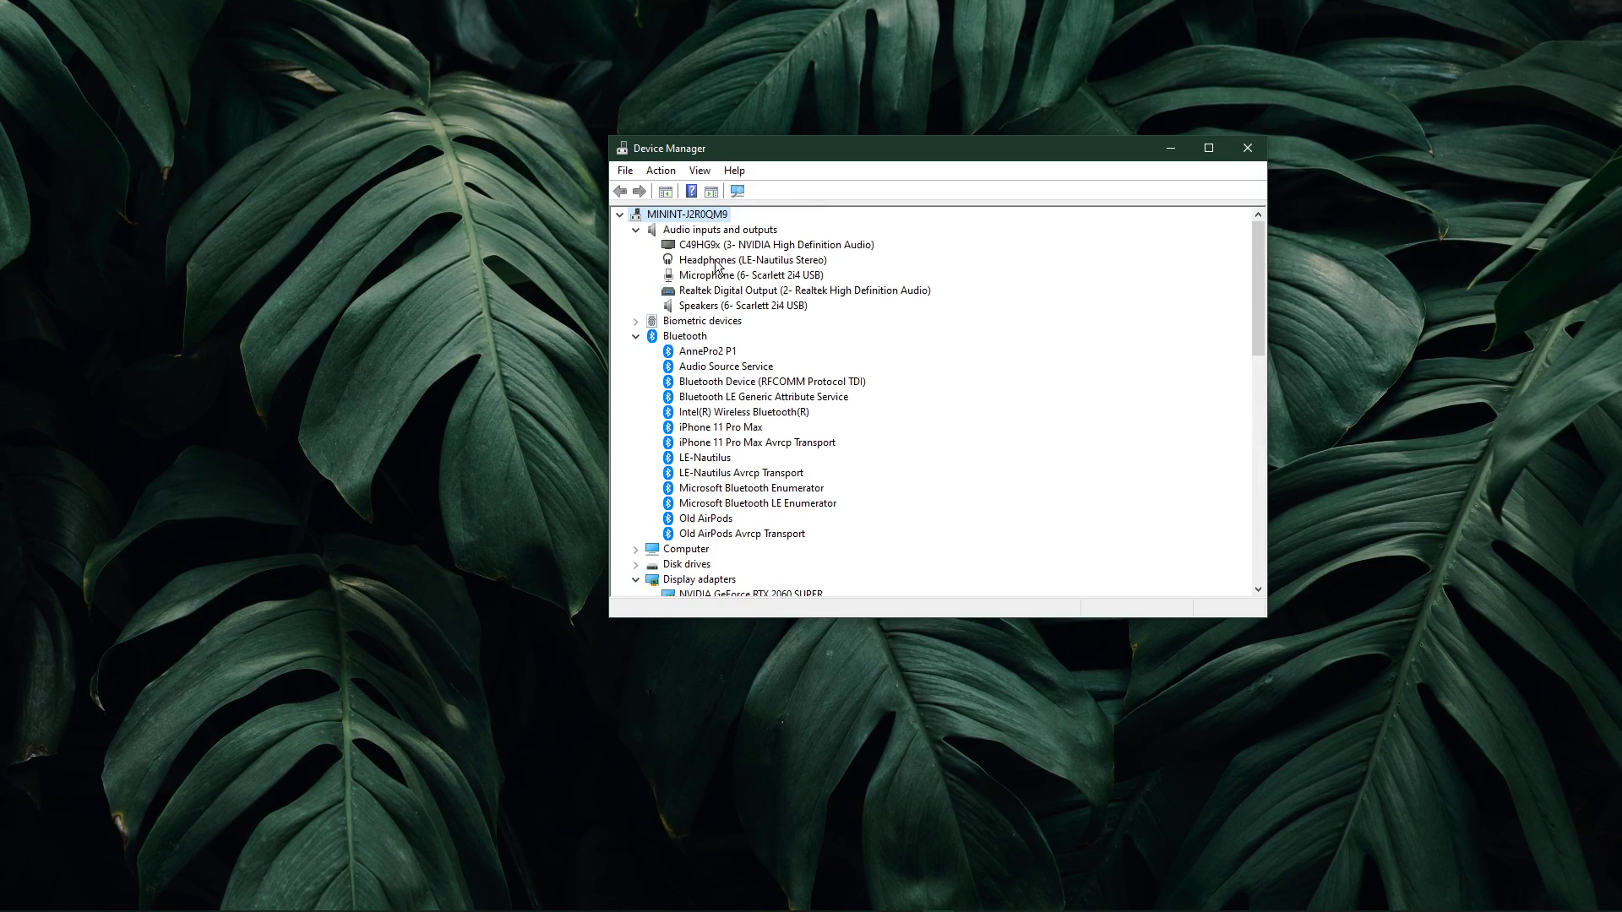
Inspect the Headphones (LE-Nautilus Stereo) driver and cancel the Update Driver wizard.
click(706, 261)
double_click(706, 262)
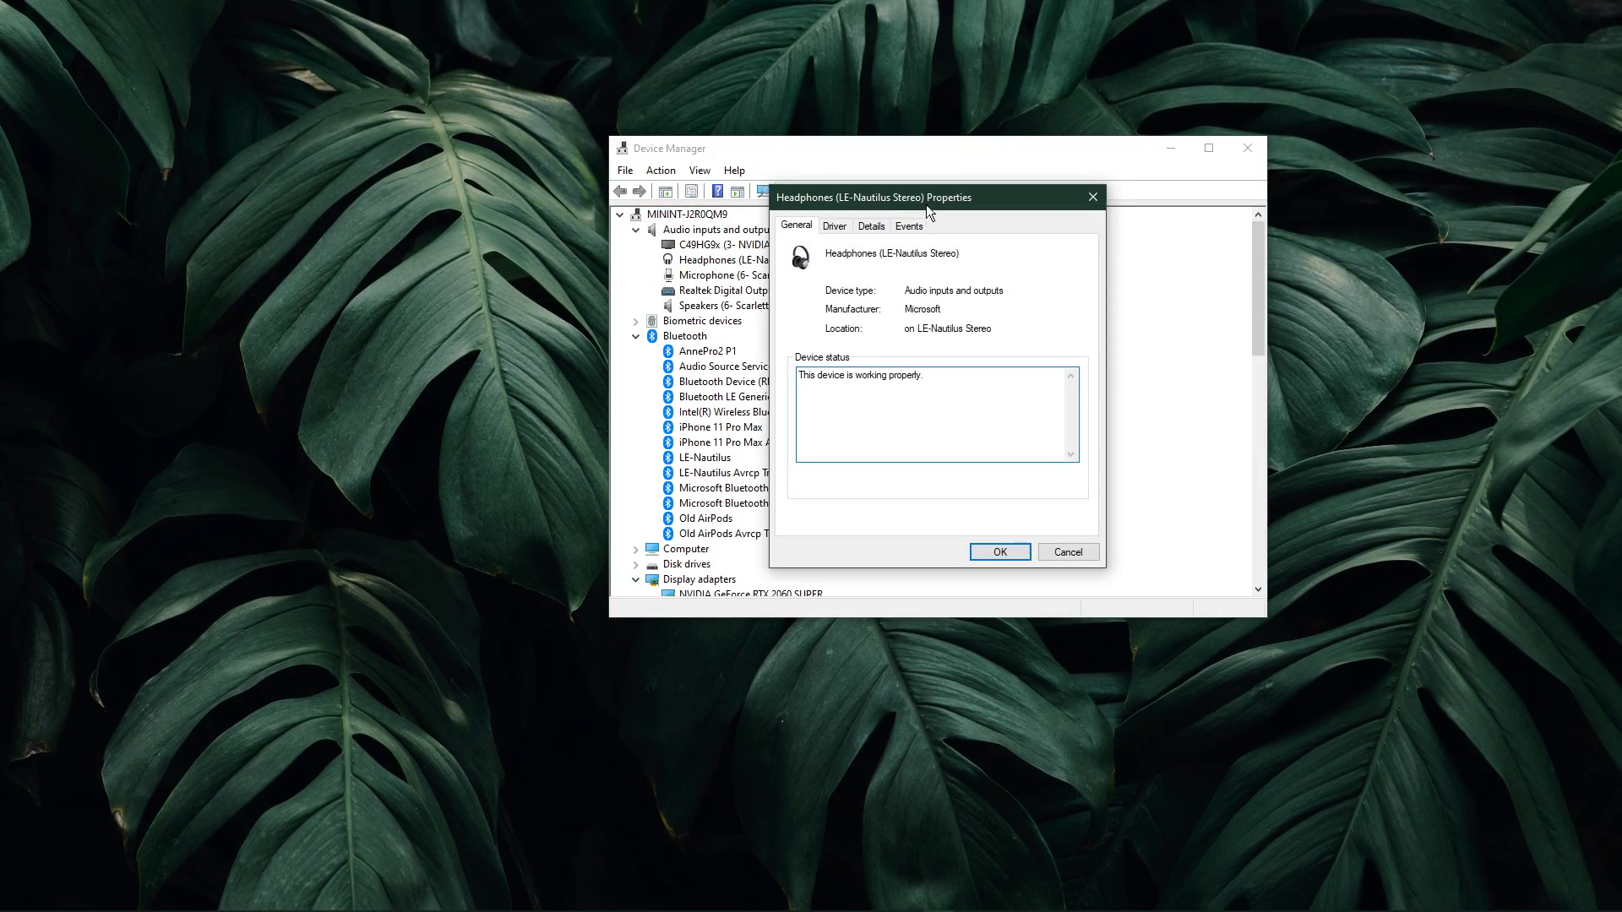
drag(1010, 231, 1046, 227)
click(948, 249)
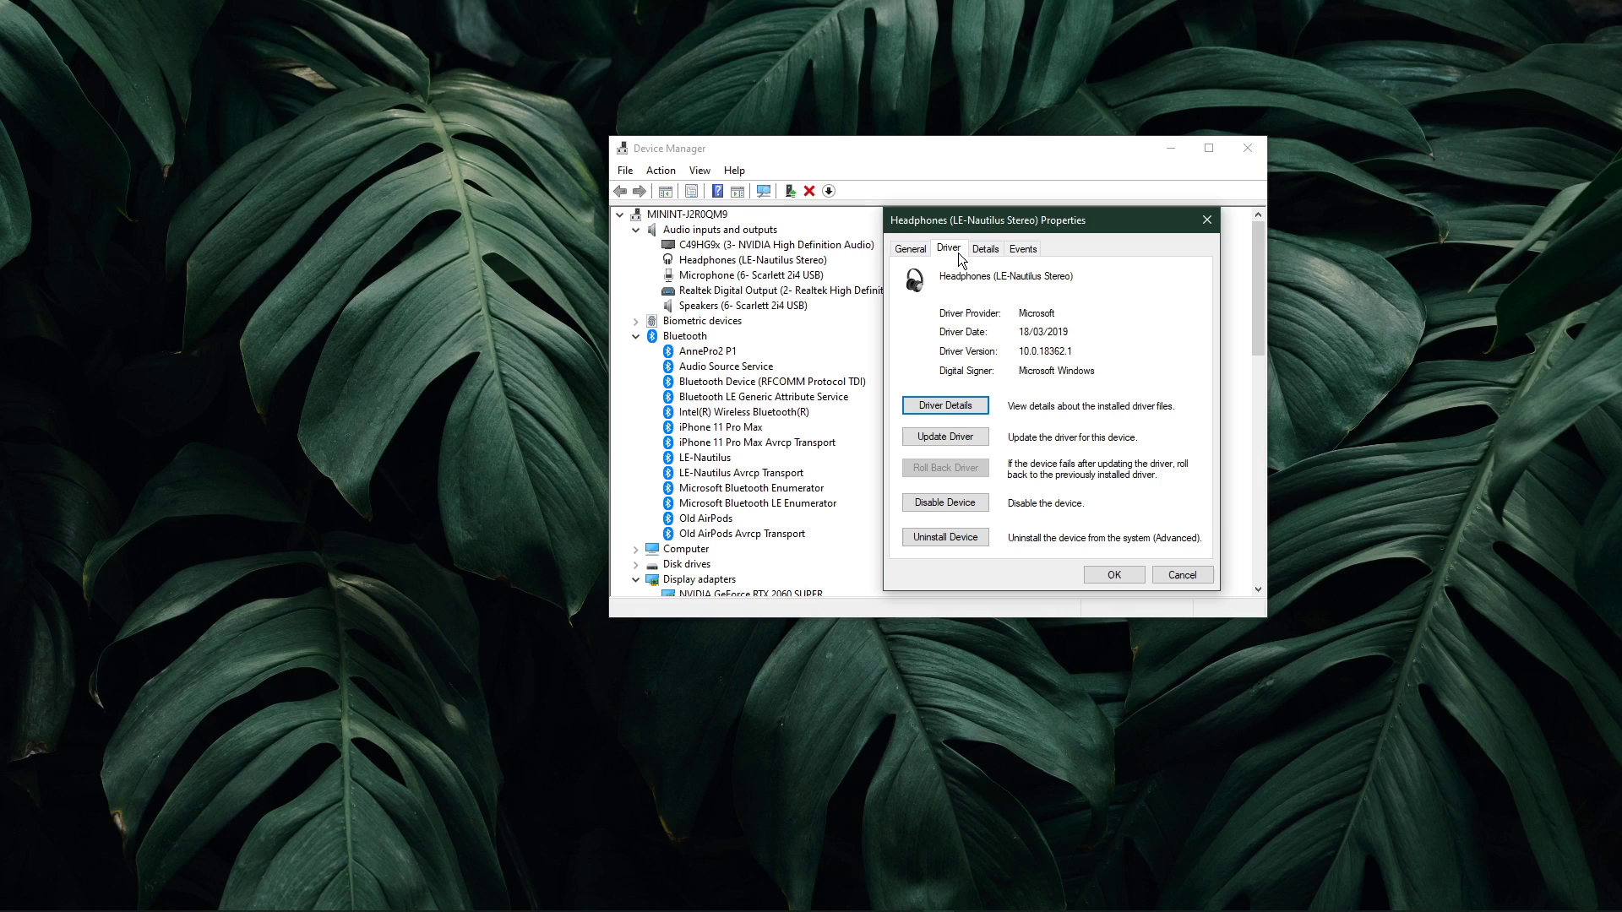
click(921, 439)
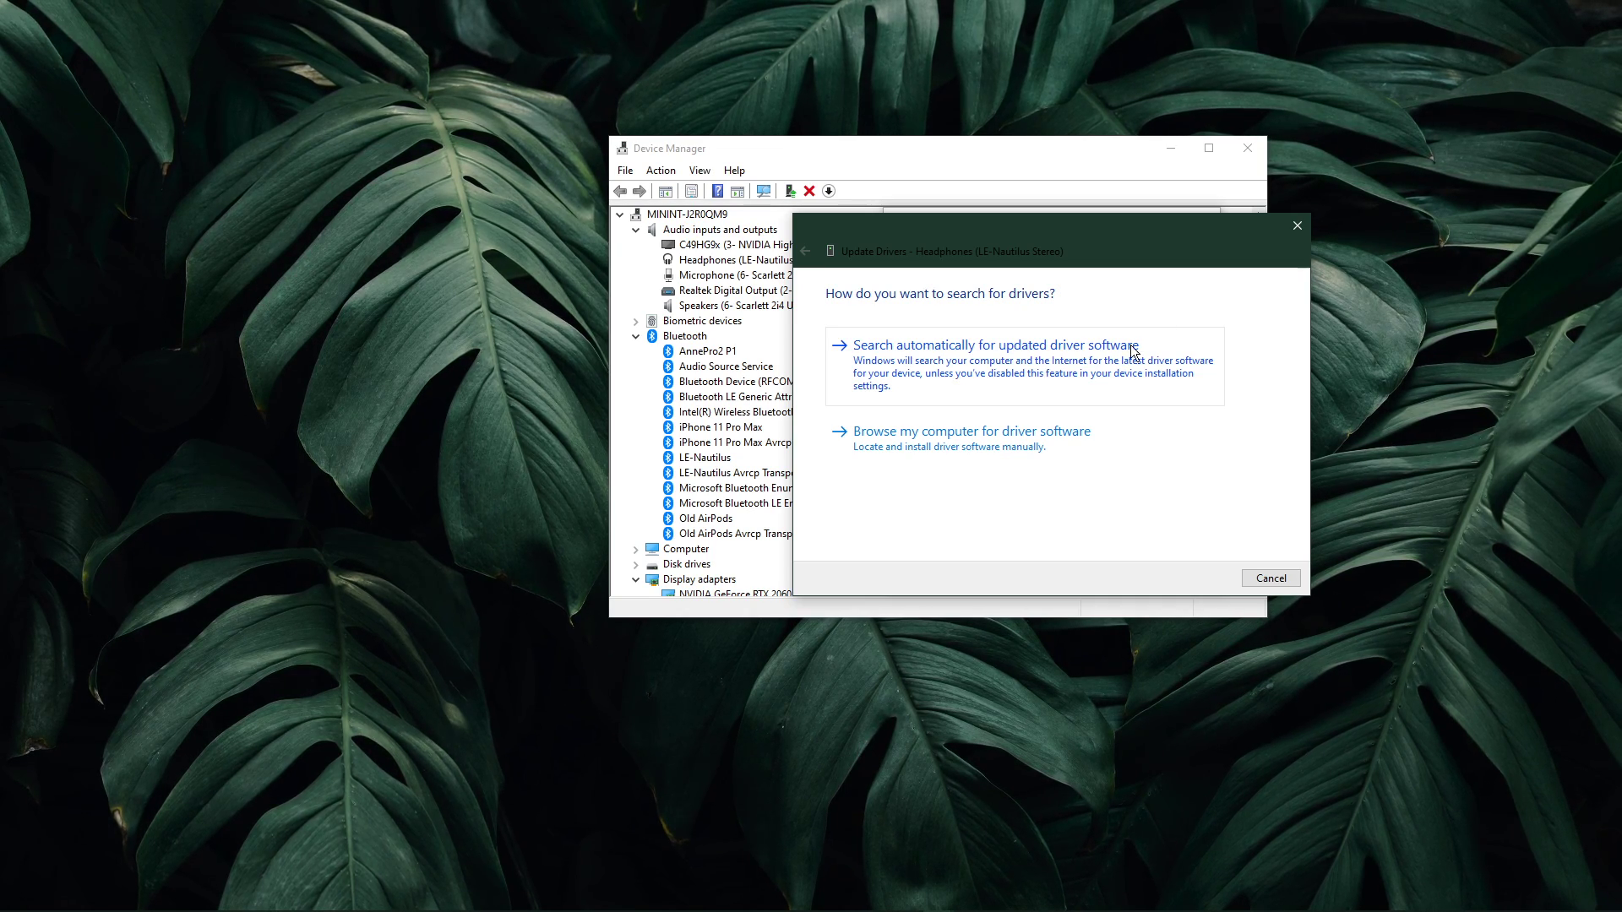
click(1296, 227)
key(Escape)
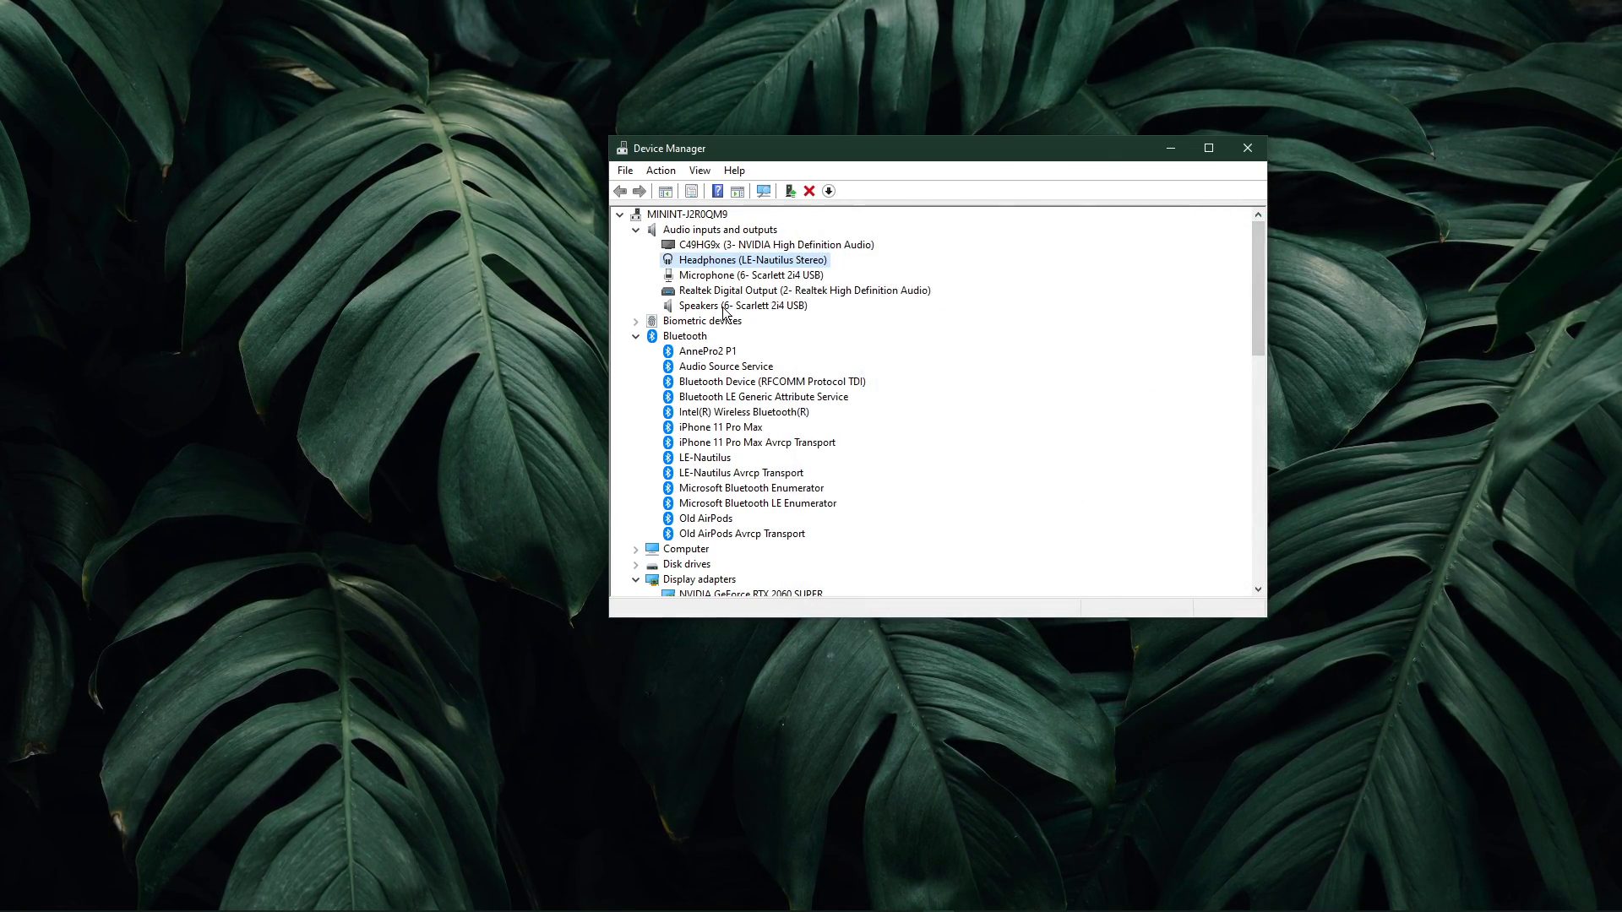
Collapse the Audio inputs and outputs, Bluetooth and Display adapters categories.
click(637, 233)
click(636, 260)
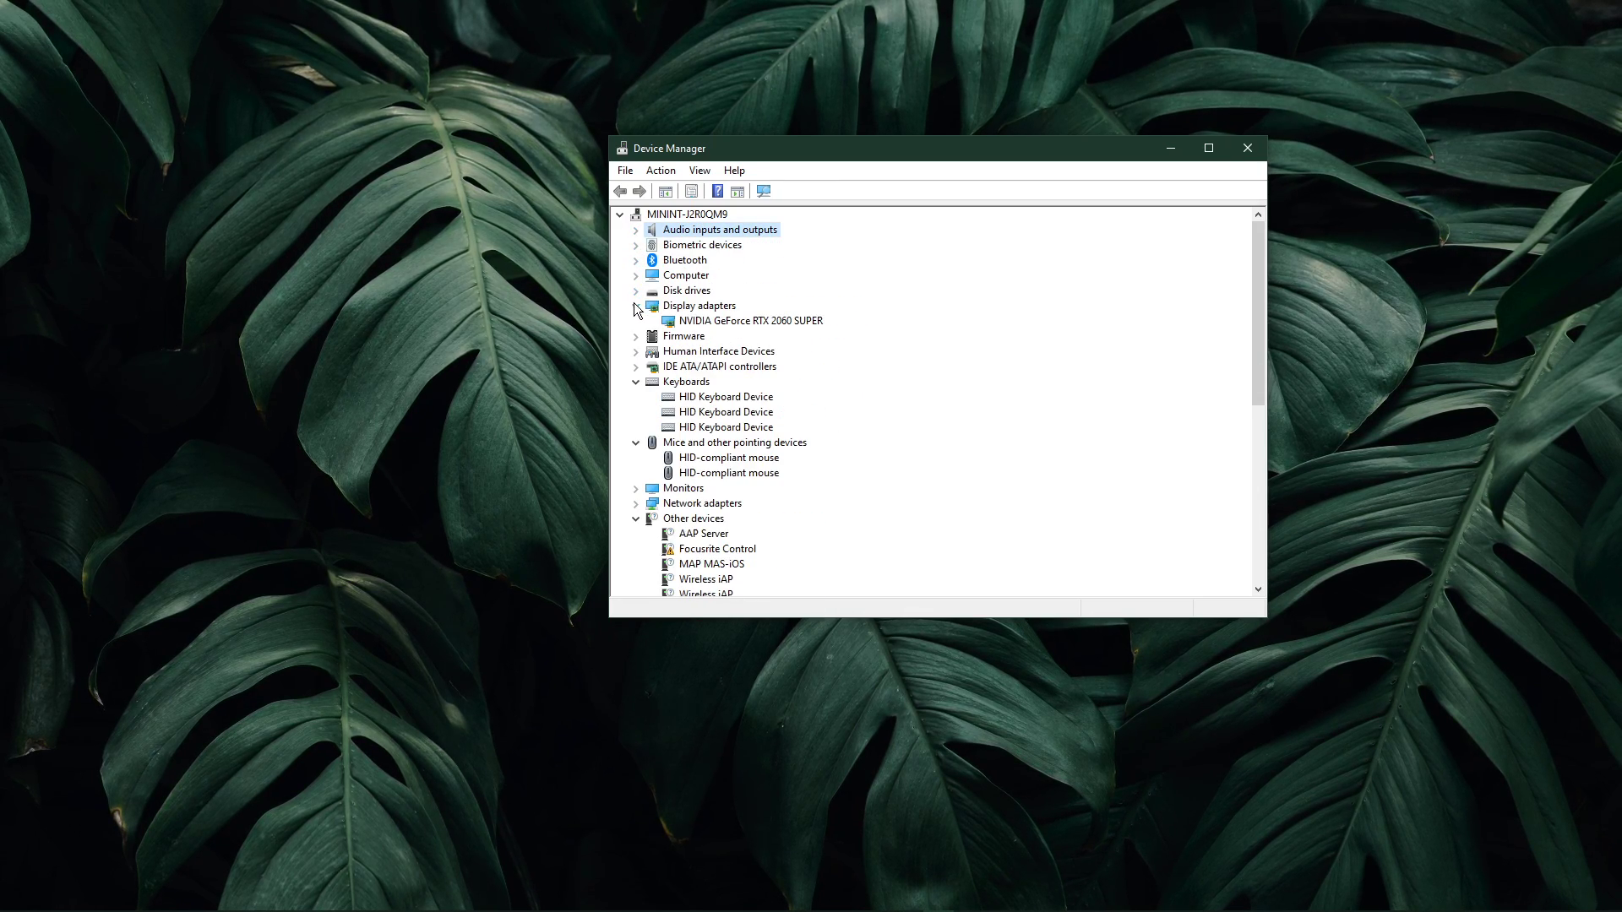
click(635, 306)
Close Device Manager, launch GeForce Experience, and collapse the 461.09 and 460.79 driver banners.
click(1247, 149)
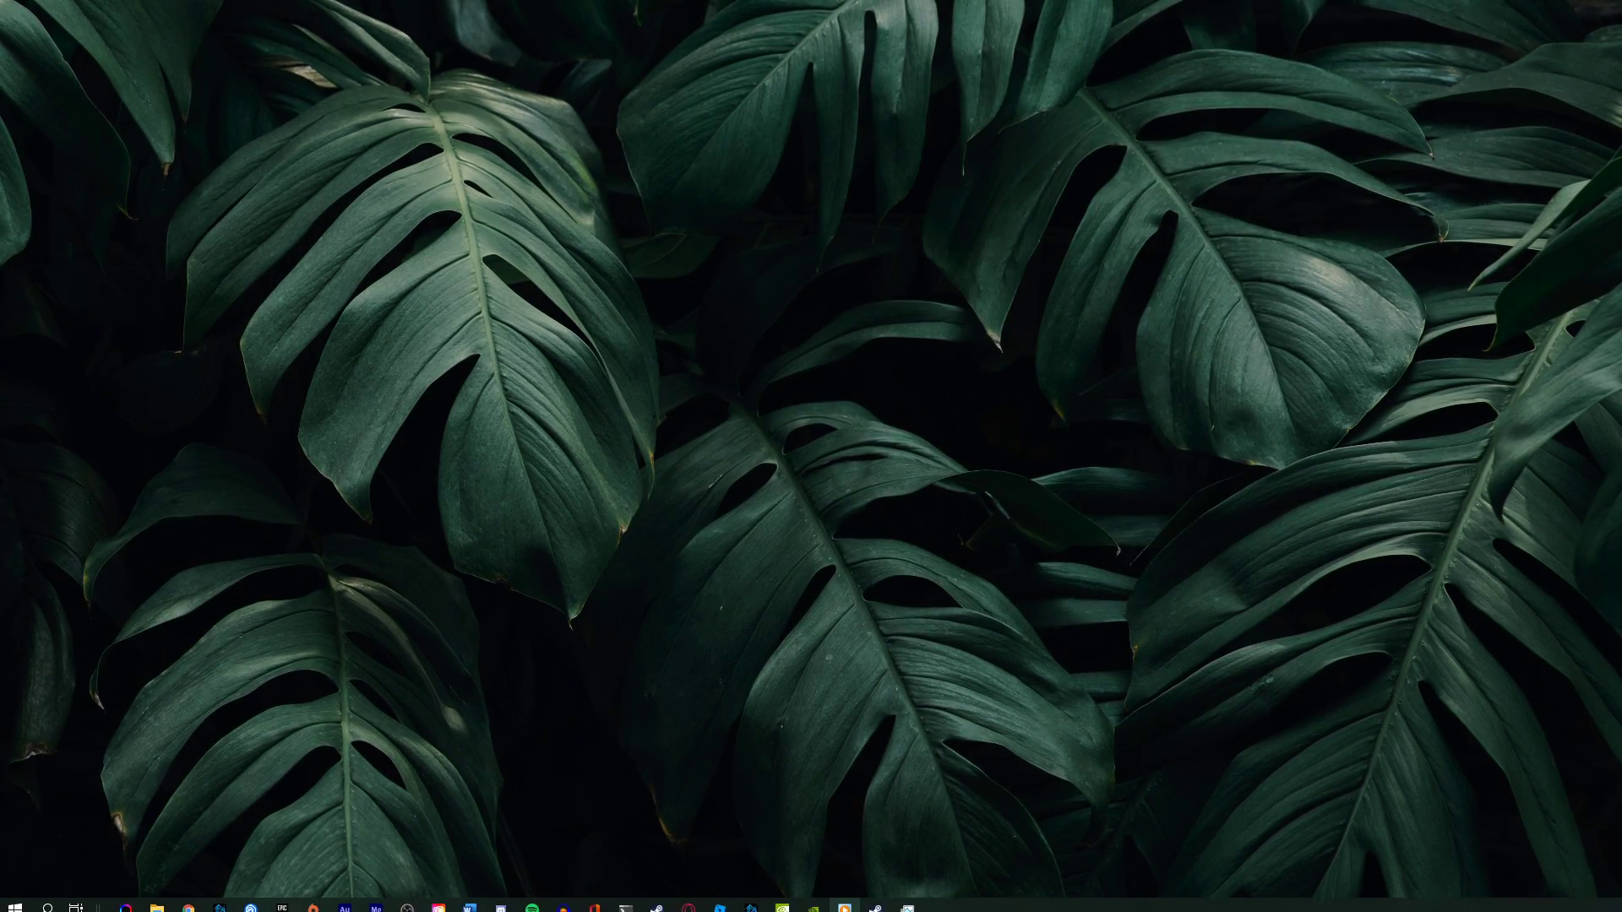
click(843, 898)
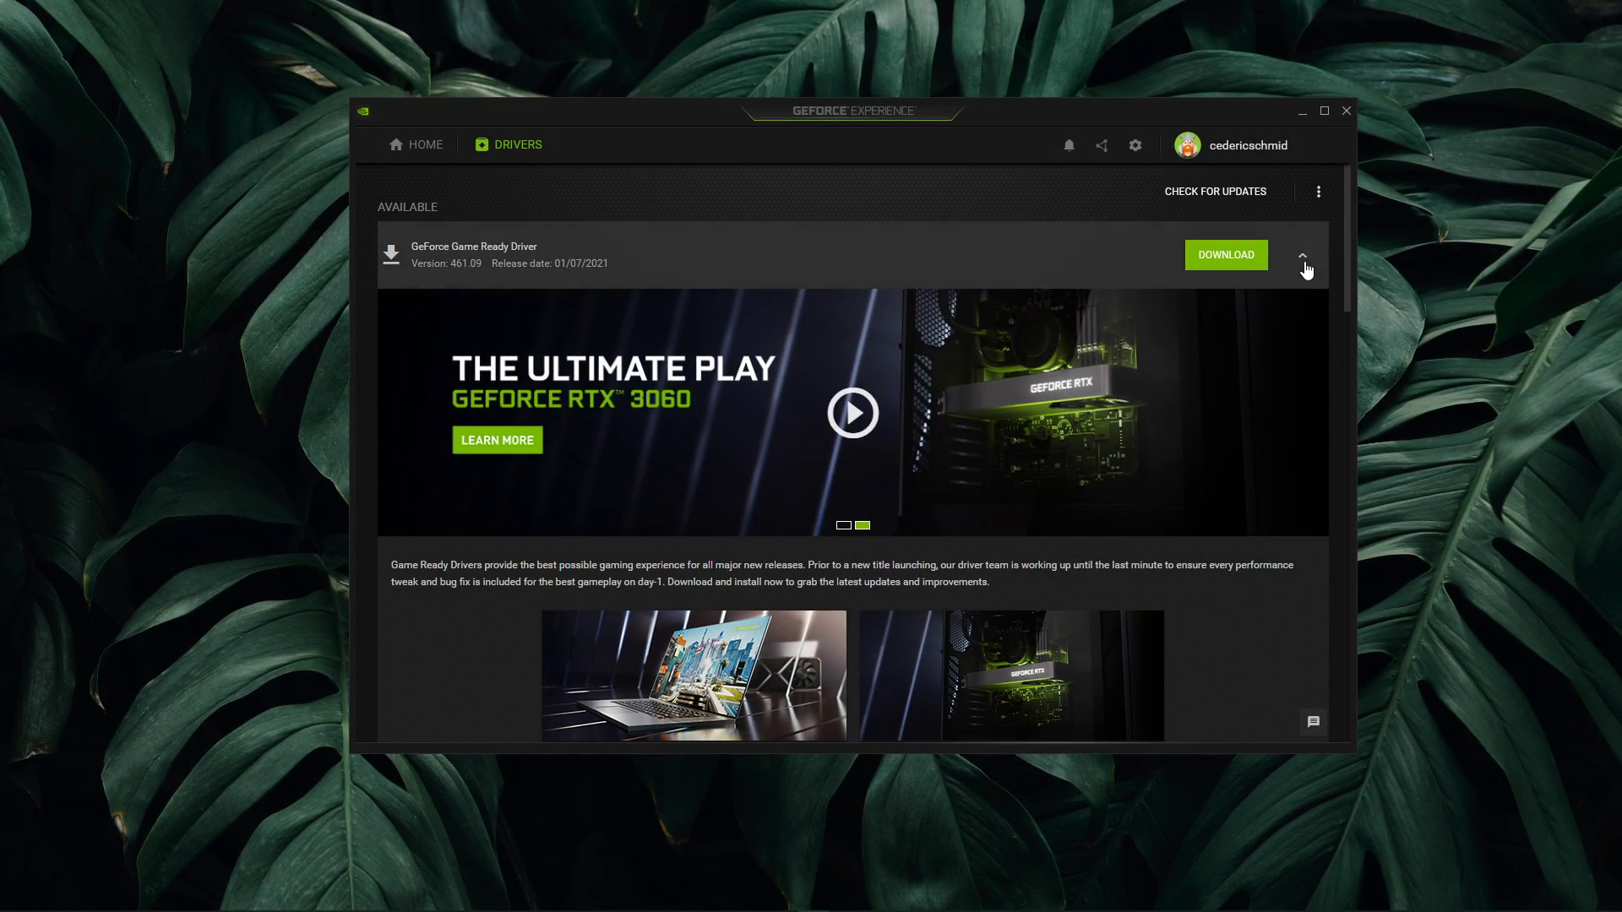
click(1303, 257)
click(1302, 365)
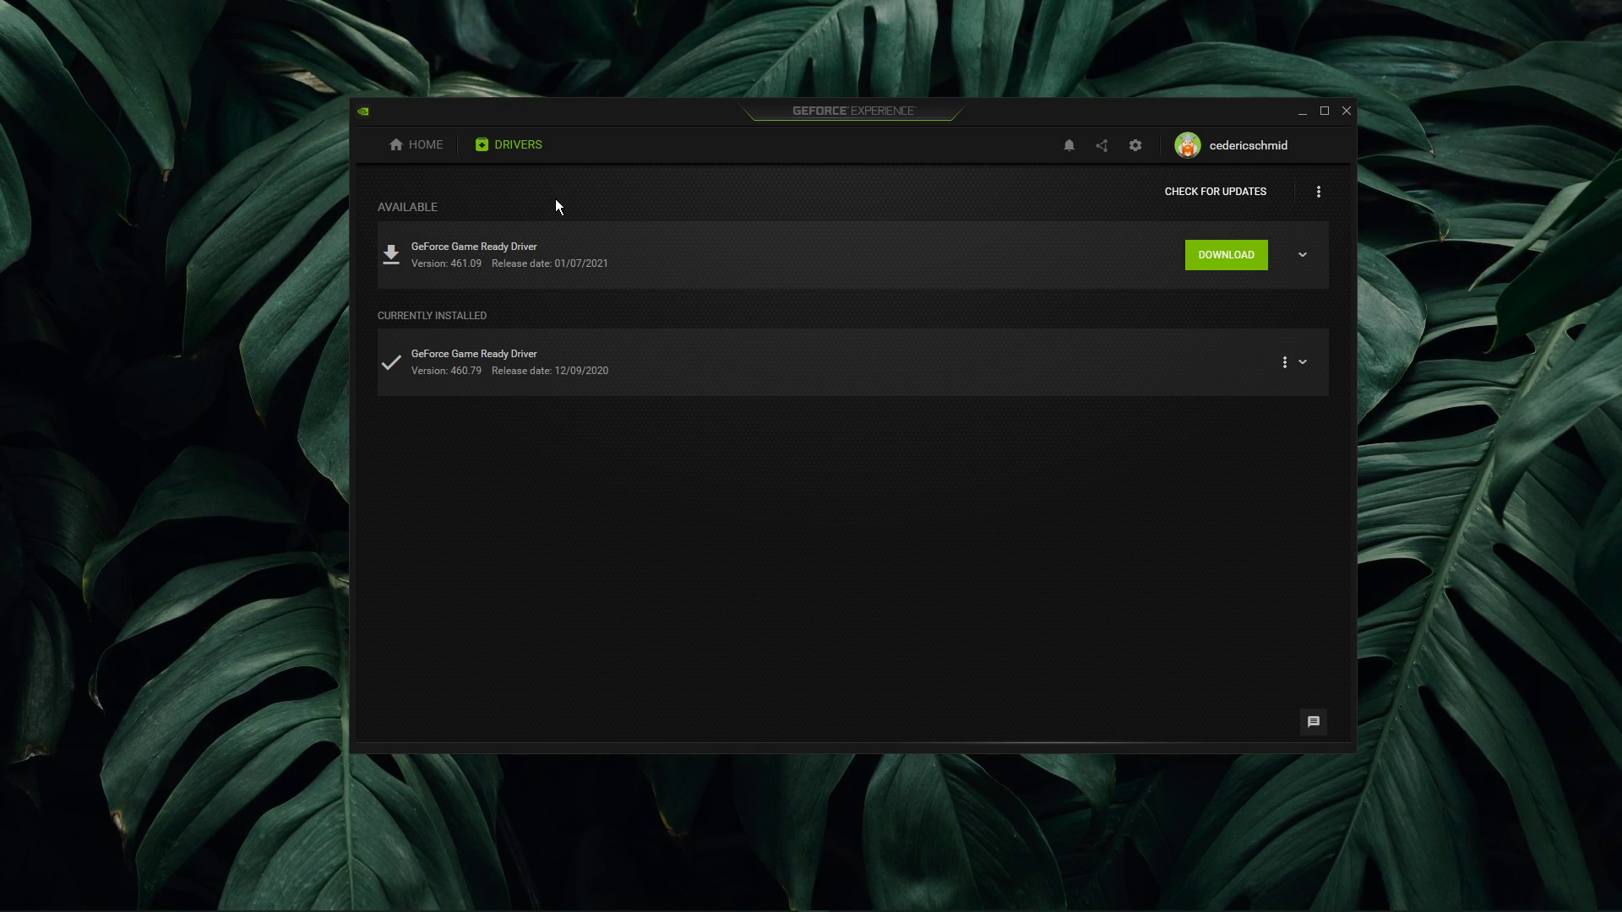
From the GeForce Experience Home library, open the Apex Legends details page.
click(433, 154)
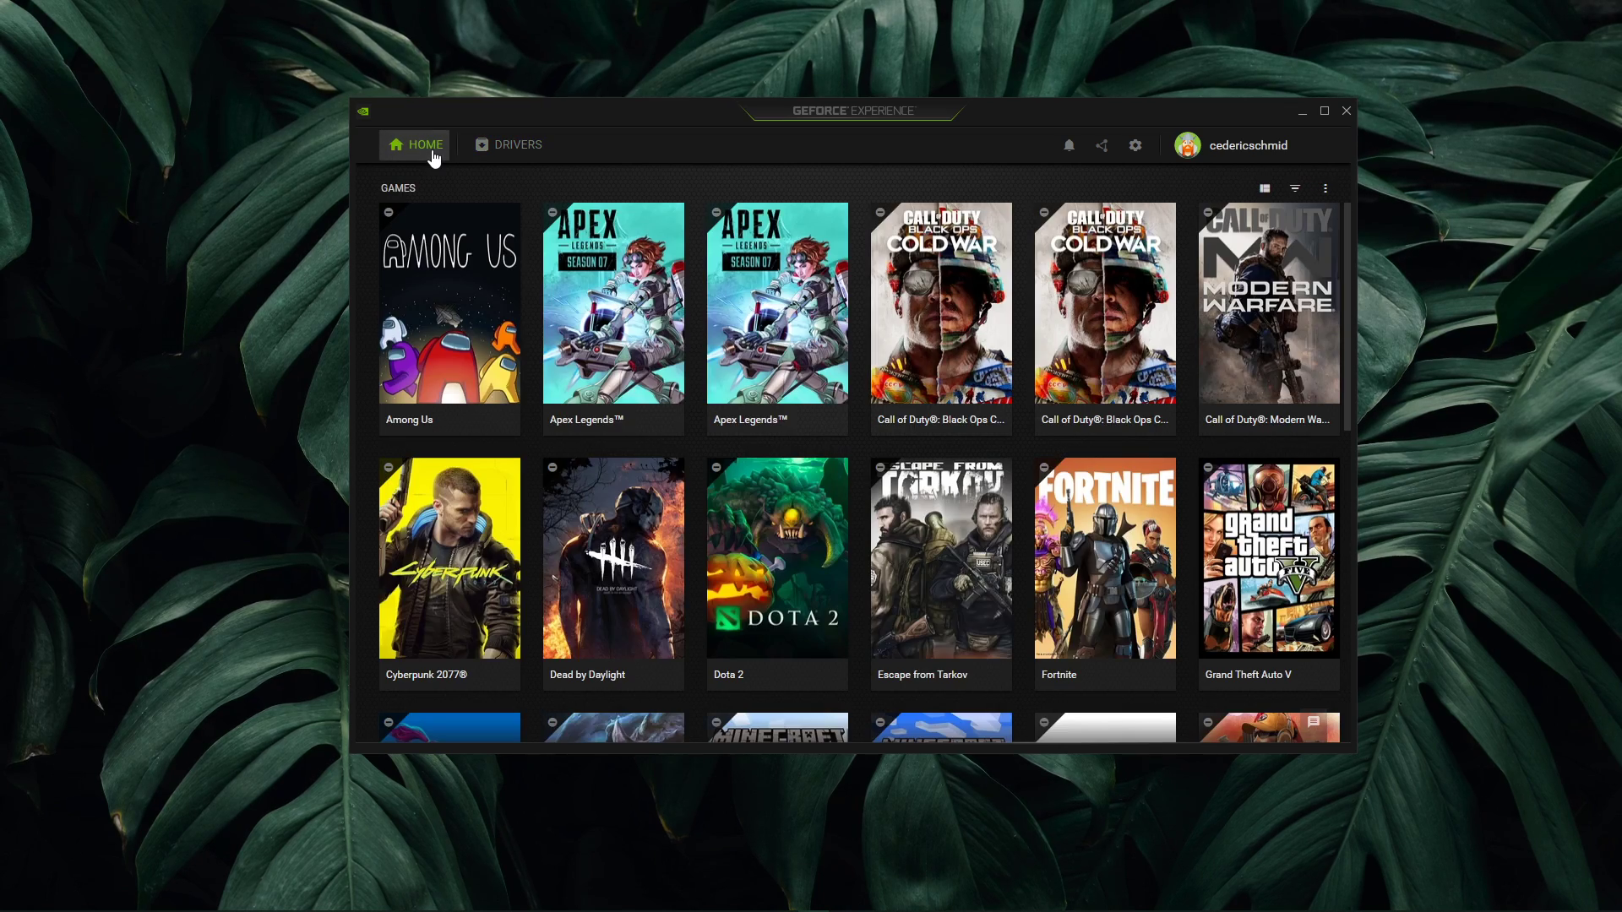
scroll(690, 478, down, 6)
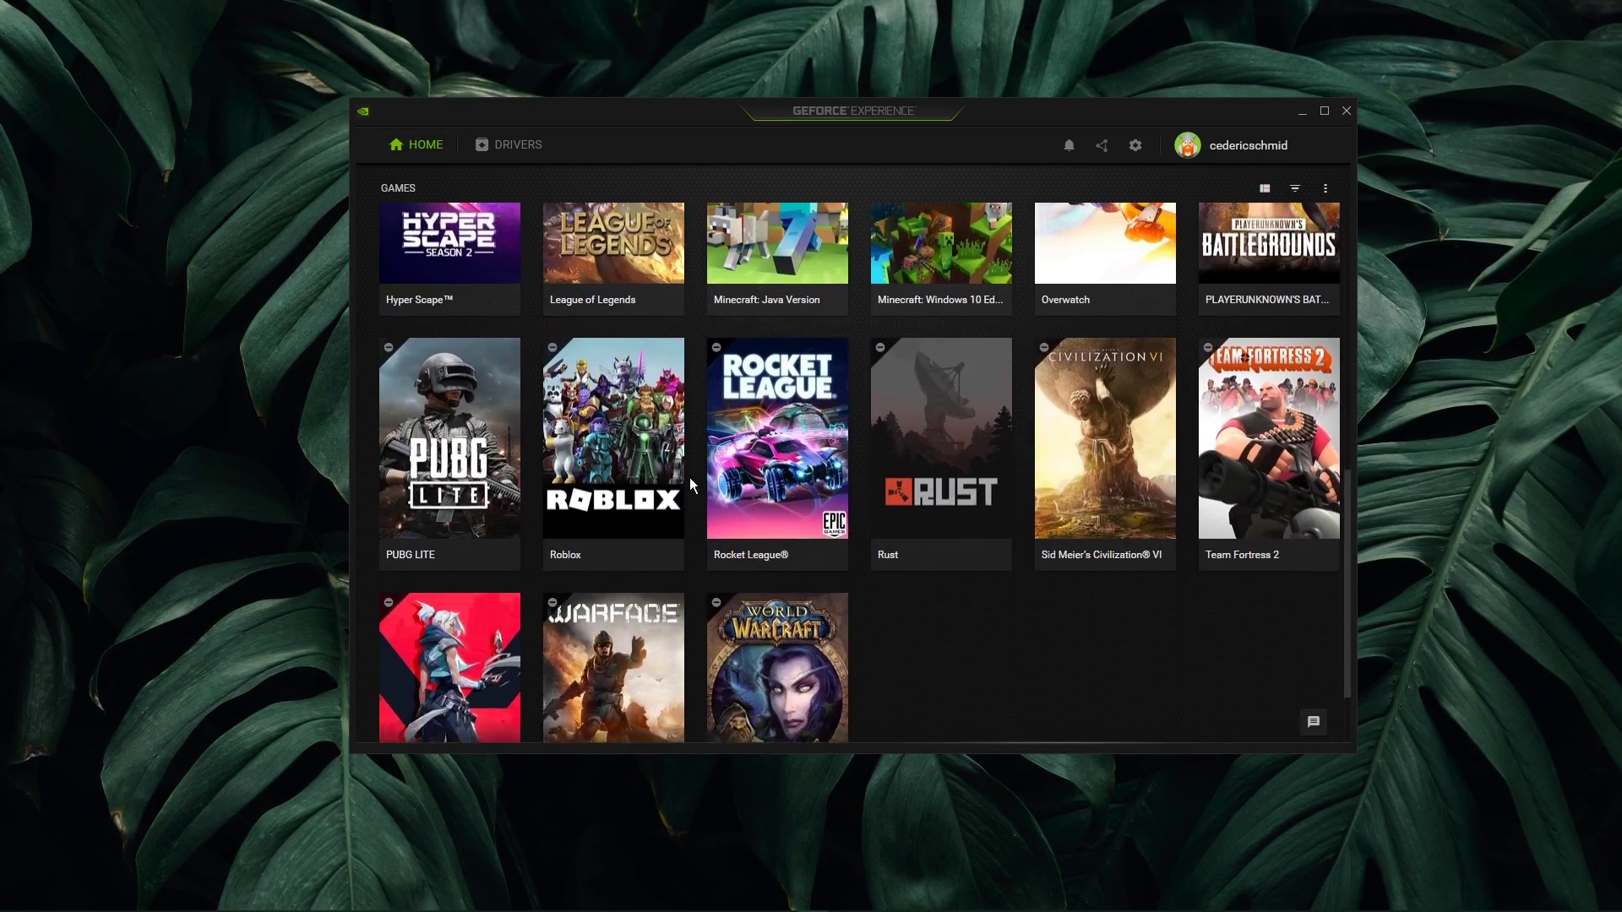
scroll(689, 478, up, 6)
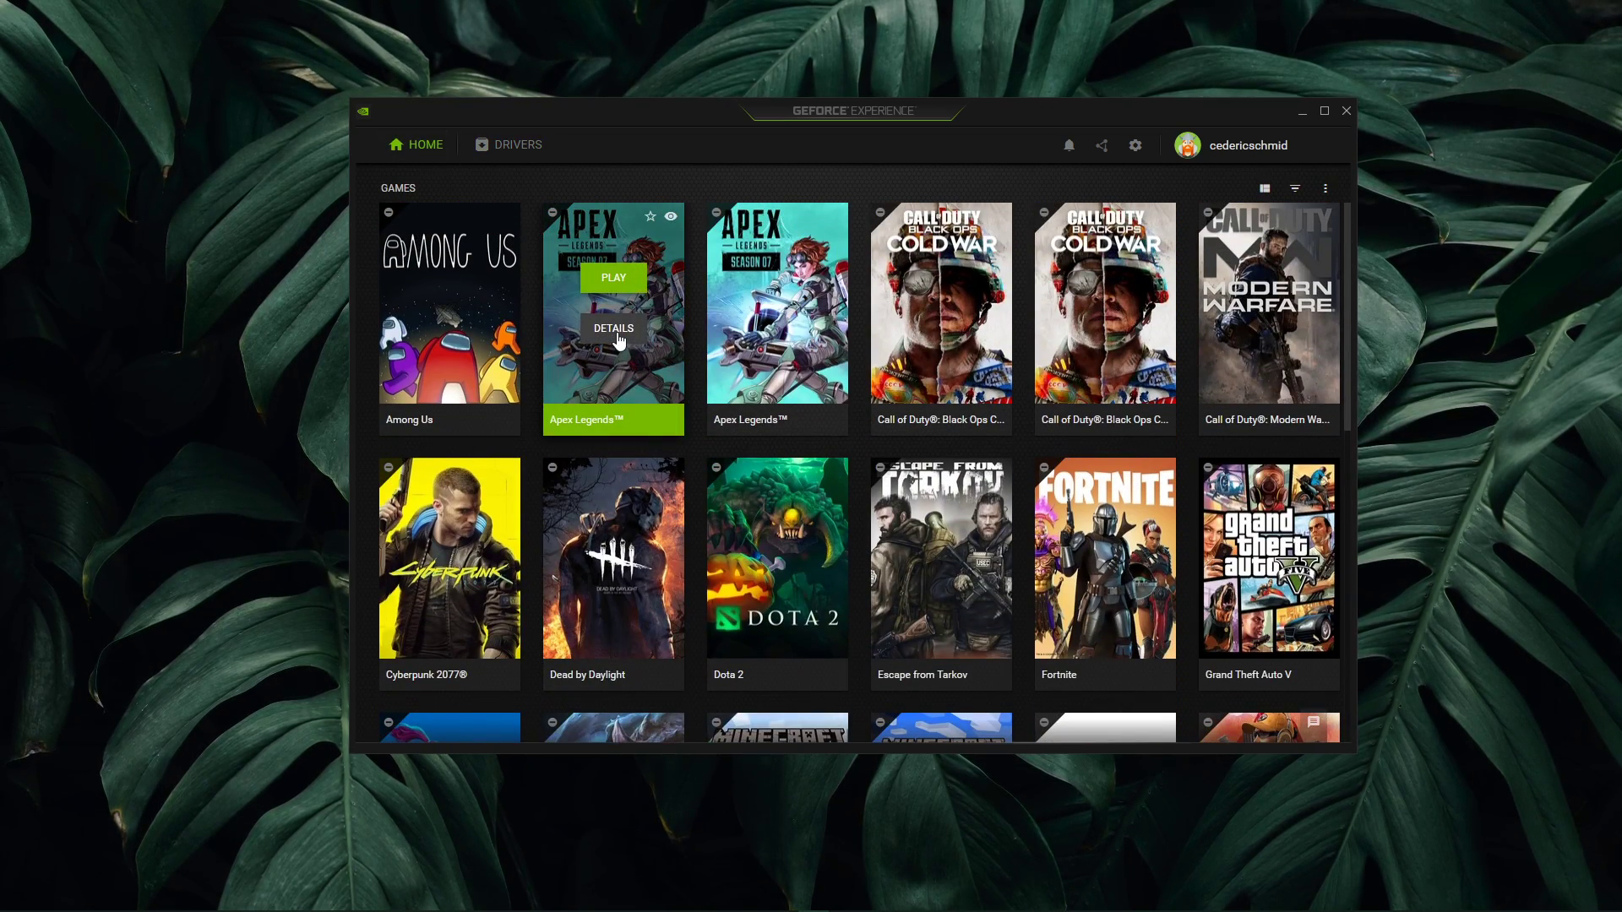
click(614, 329)
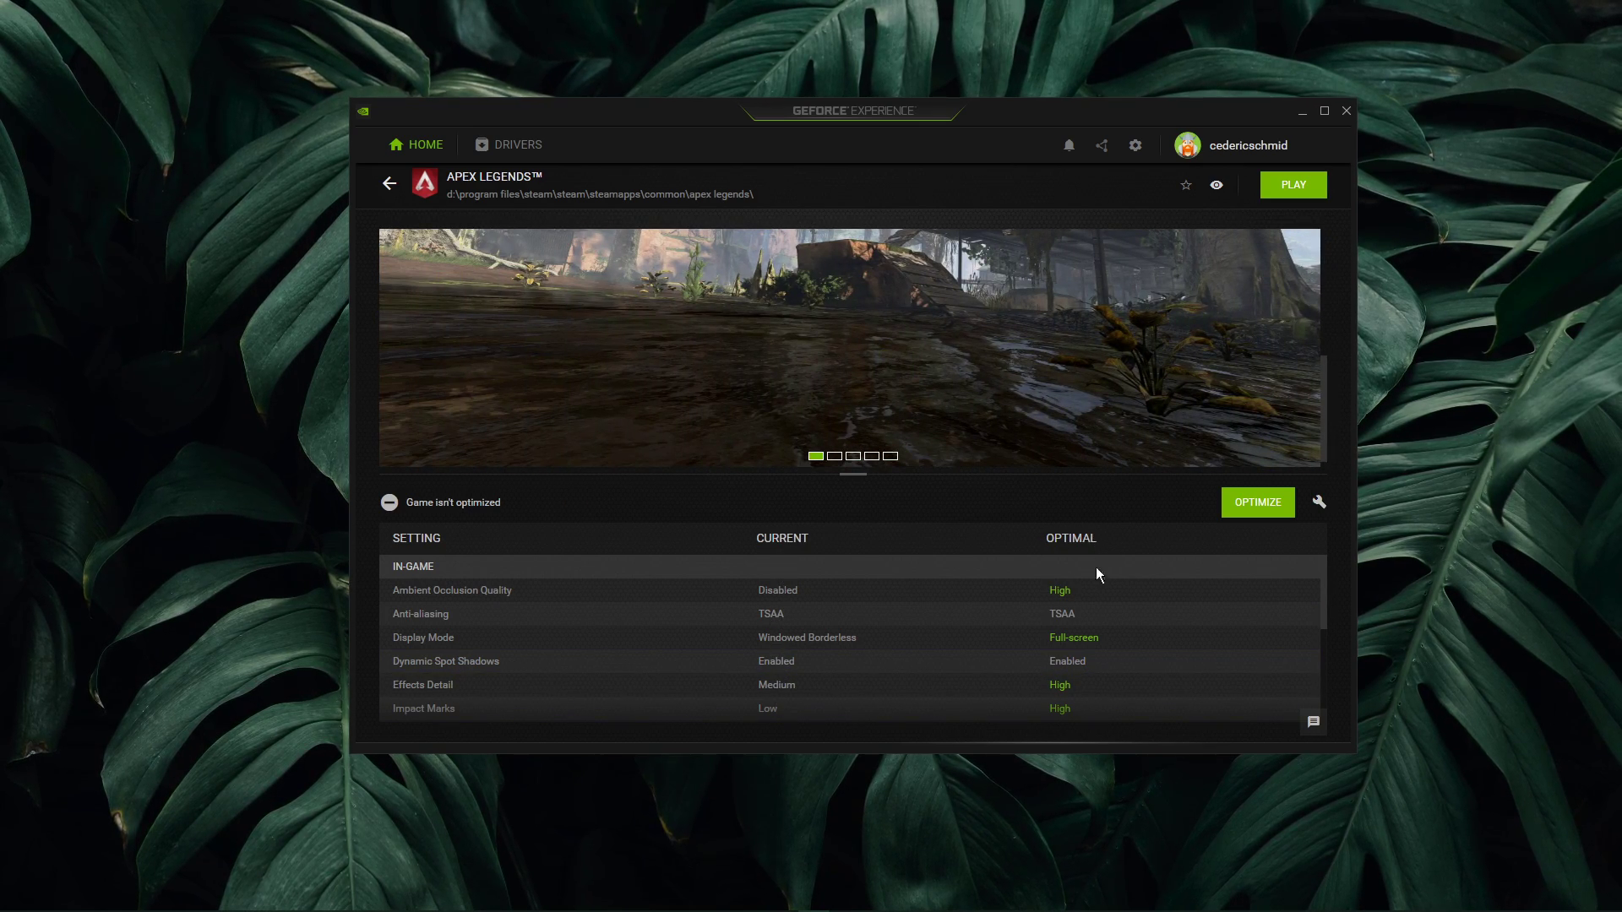
mouse_move(1098, 617)
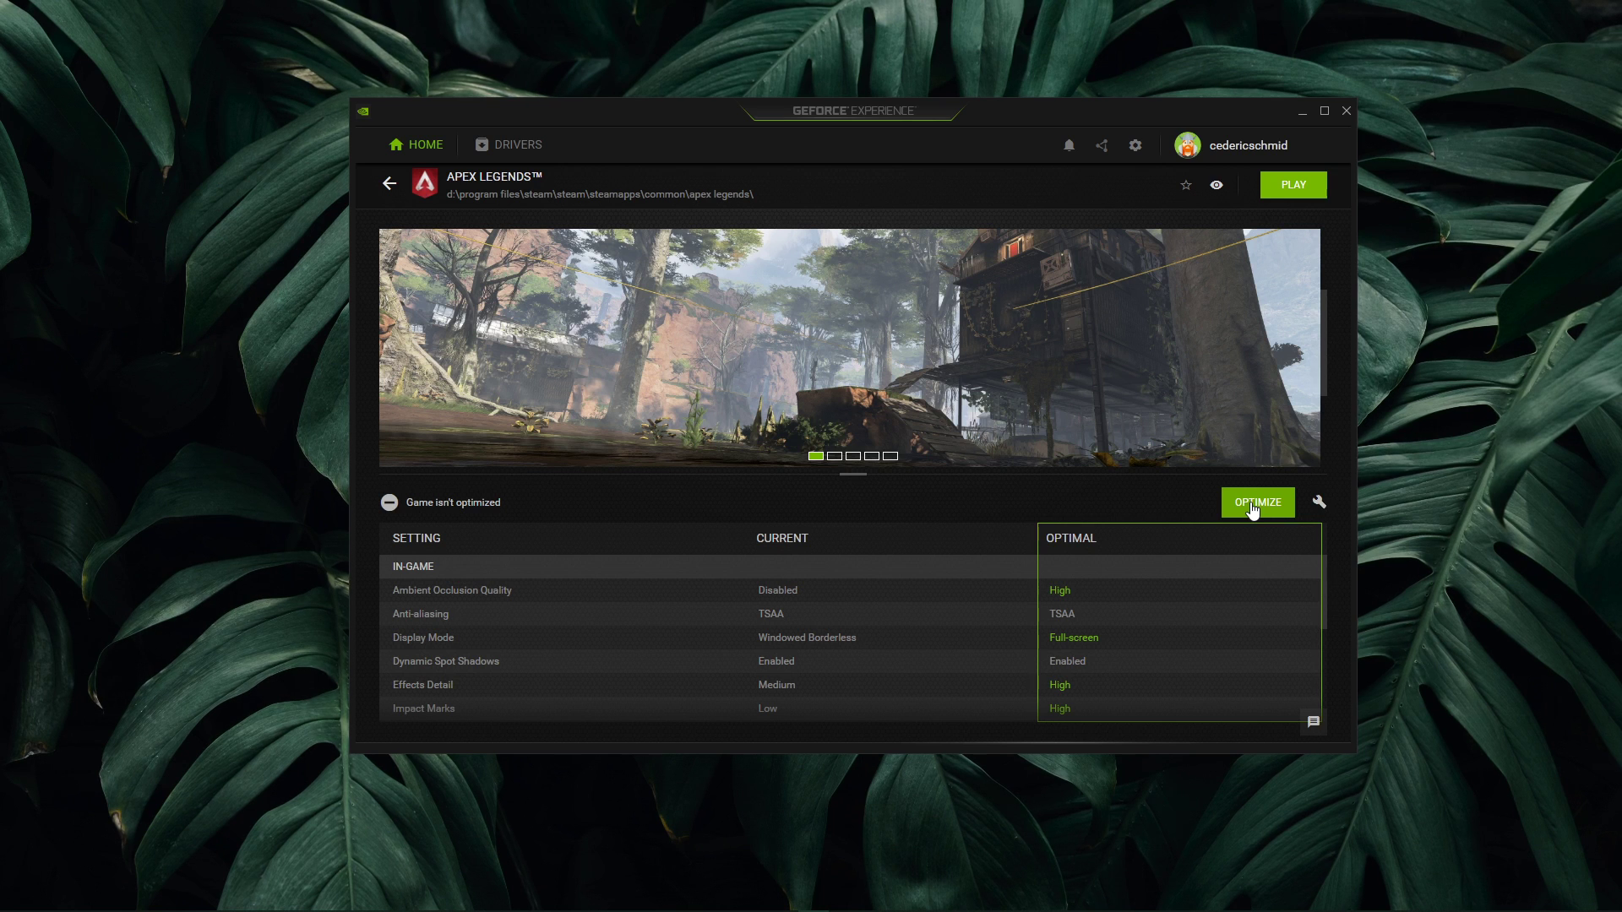
Shift Apex Legends' custom optimization slider toward Performance, keeping 3840x1080 resolution.
click(1319, 506)
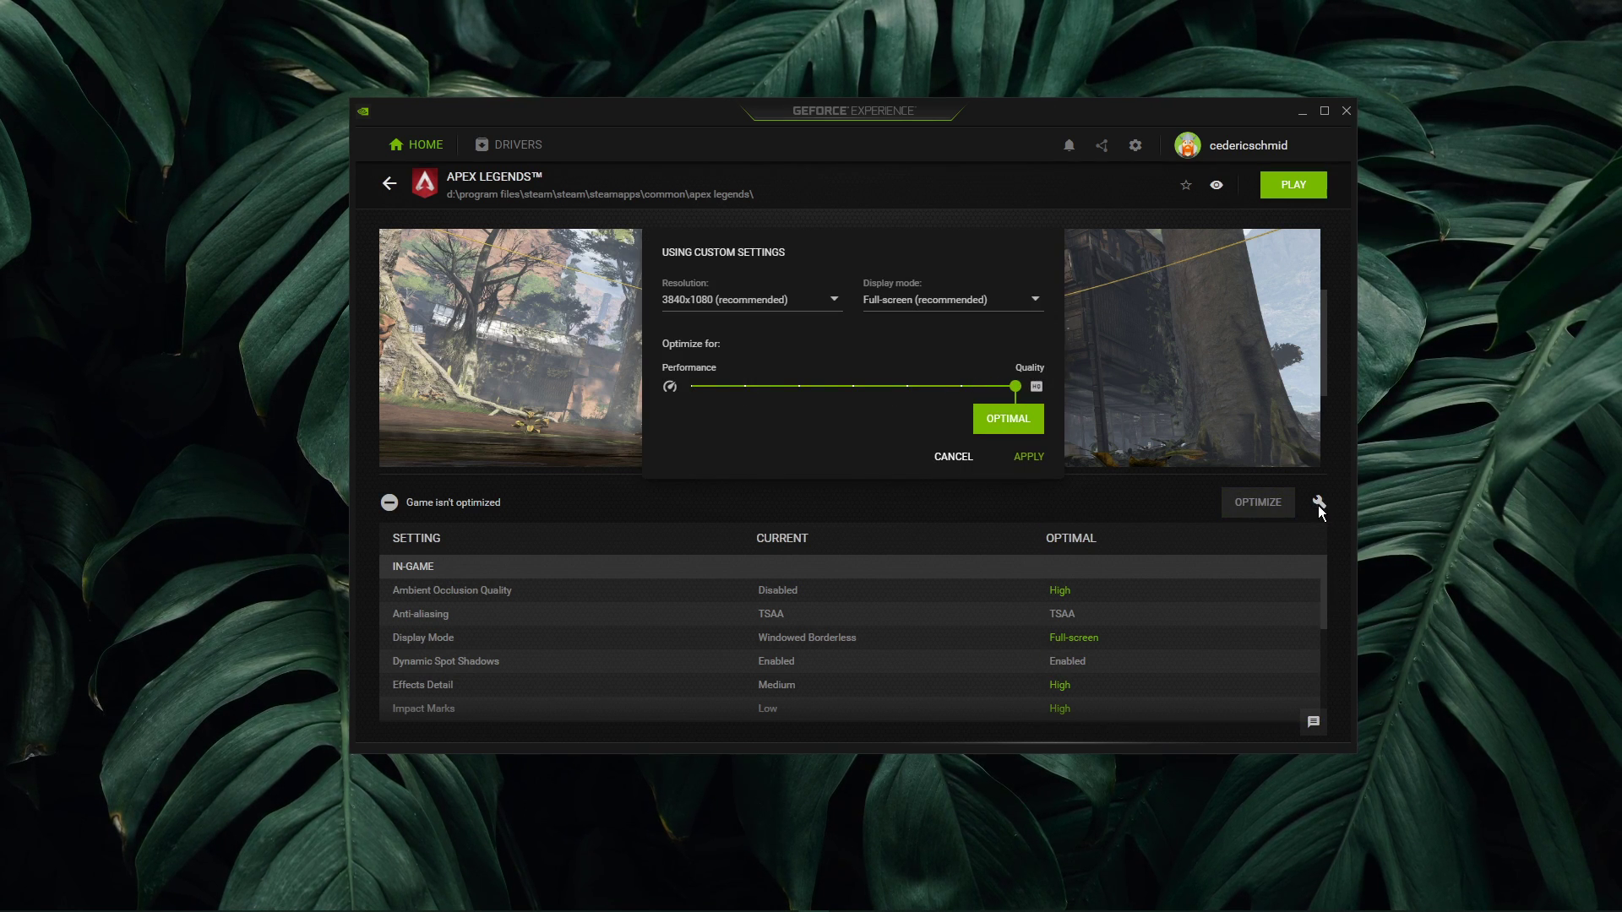
drag(1016, 396, 678, 402)
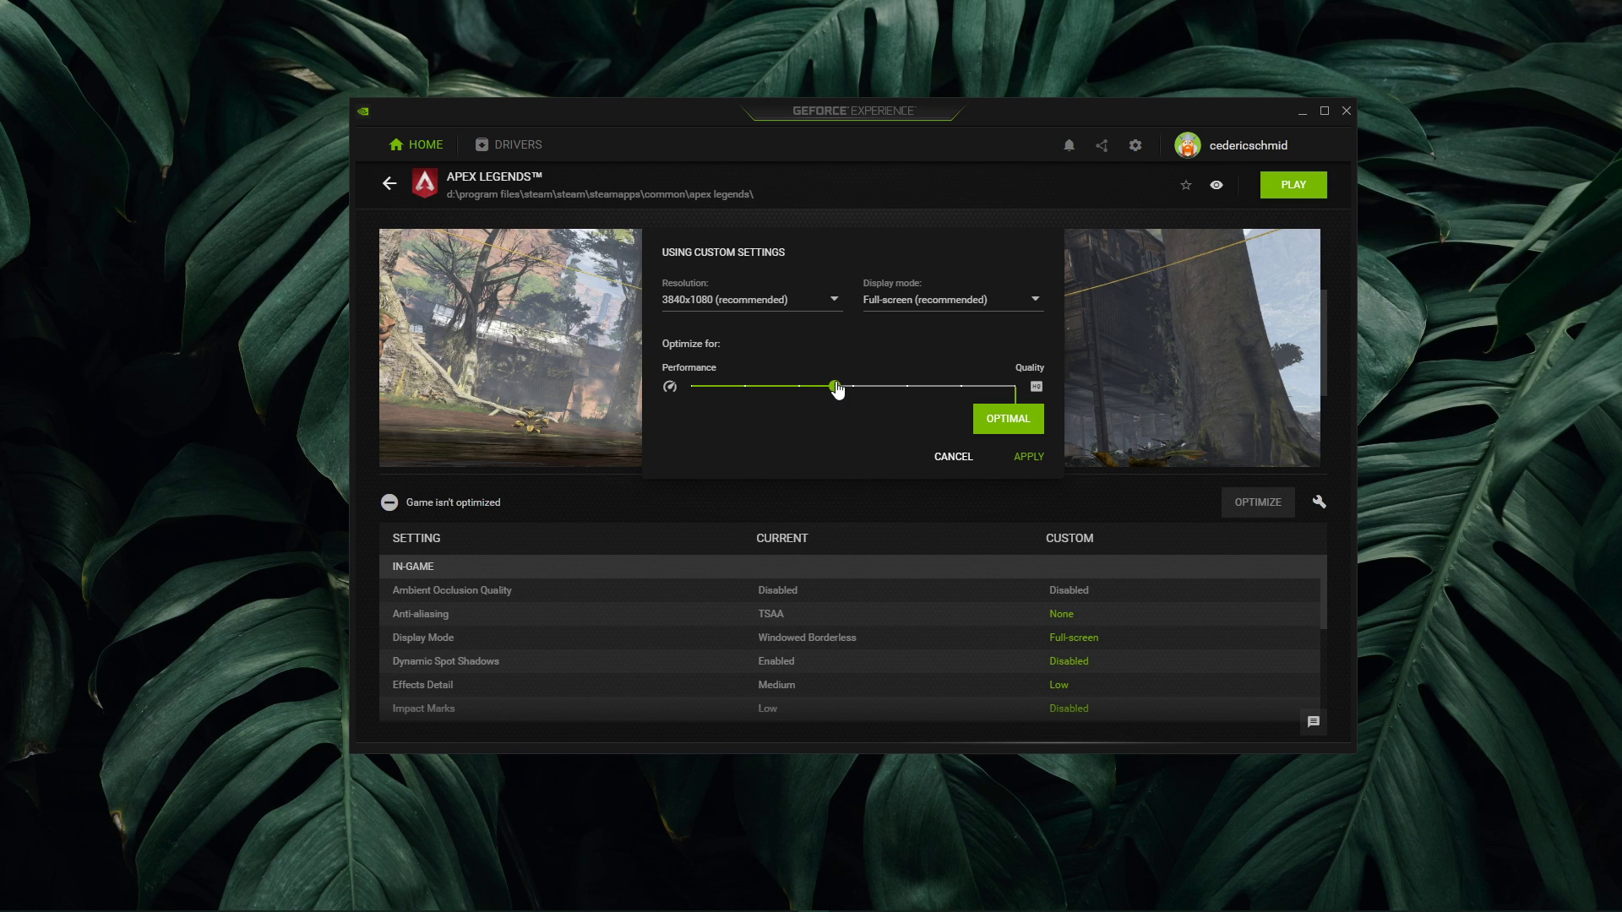
drag(836, 389, 855, 387)
click(835, 300)
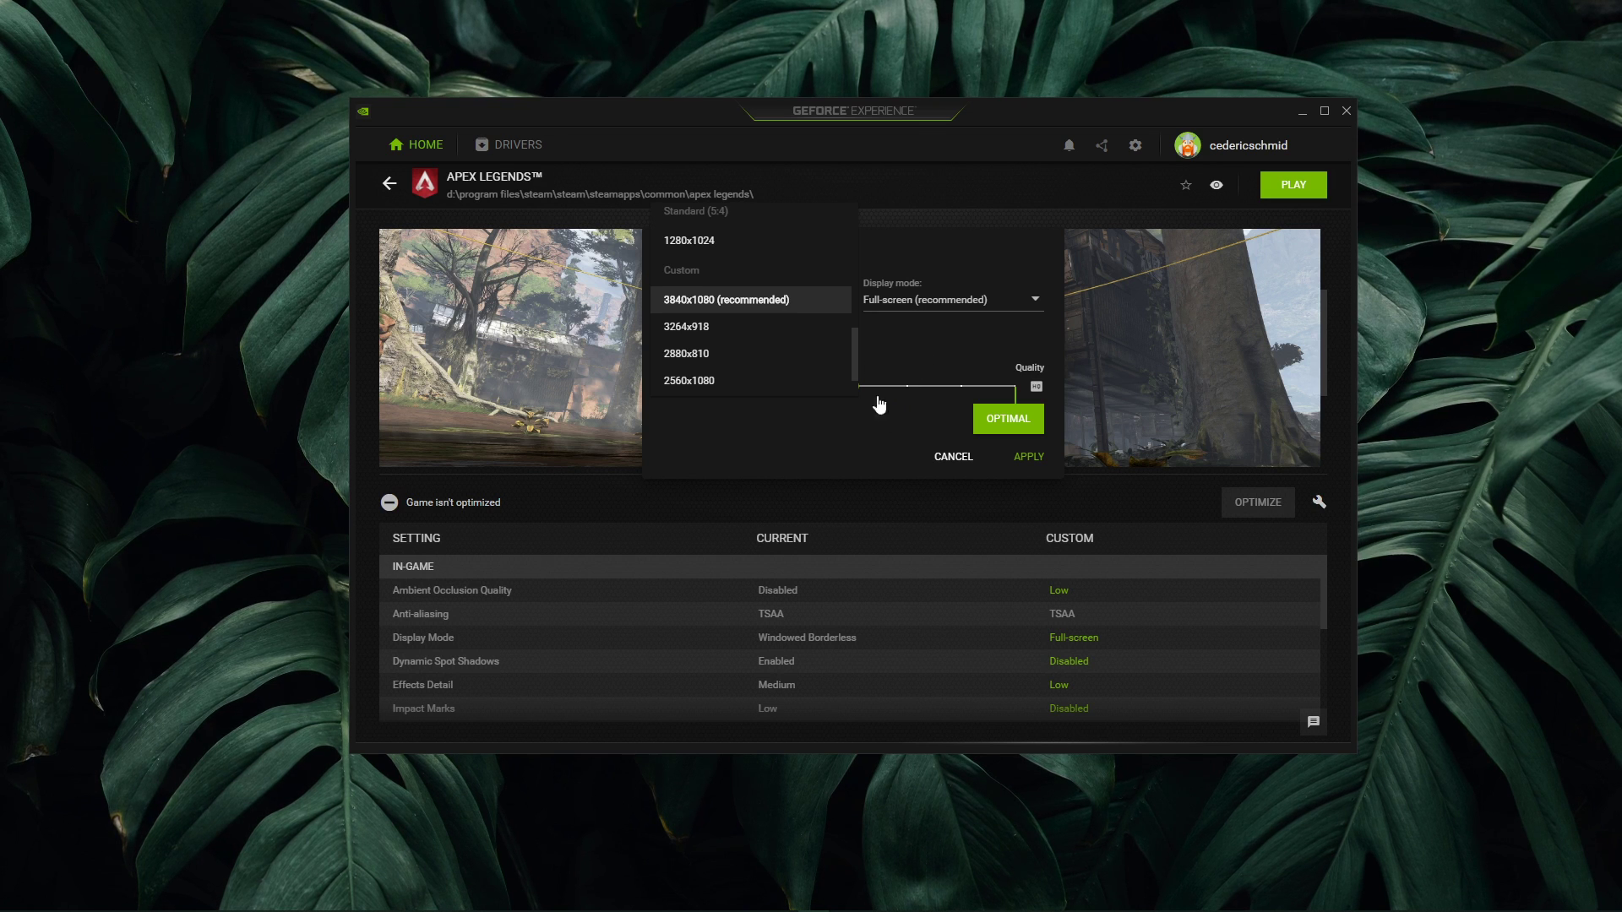
click(798, 299)
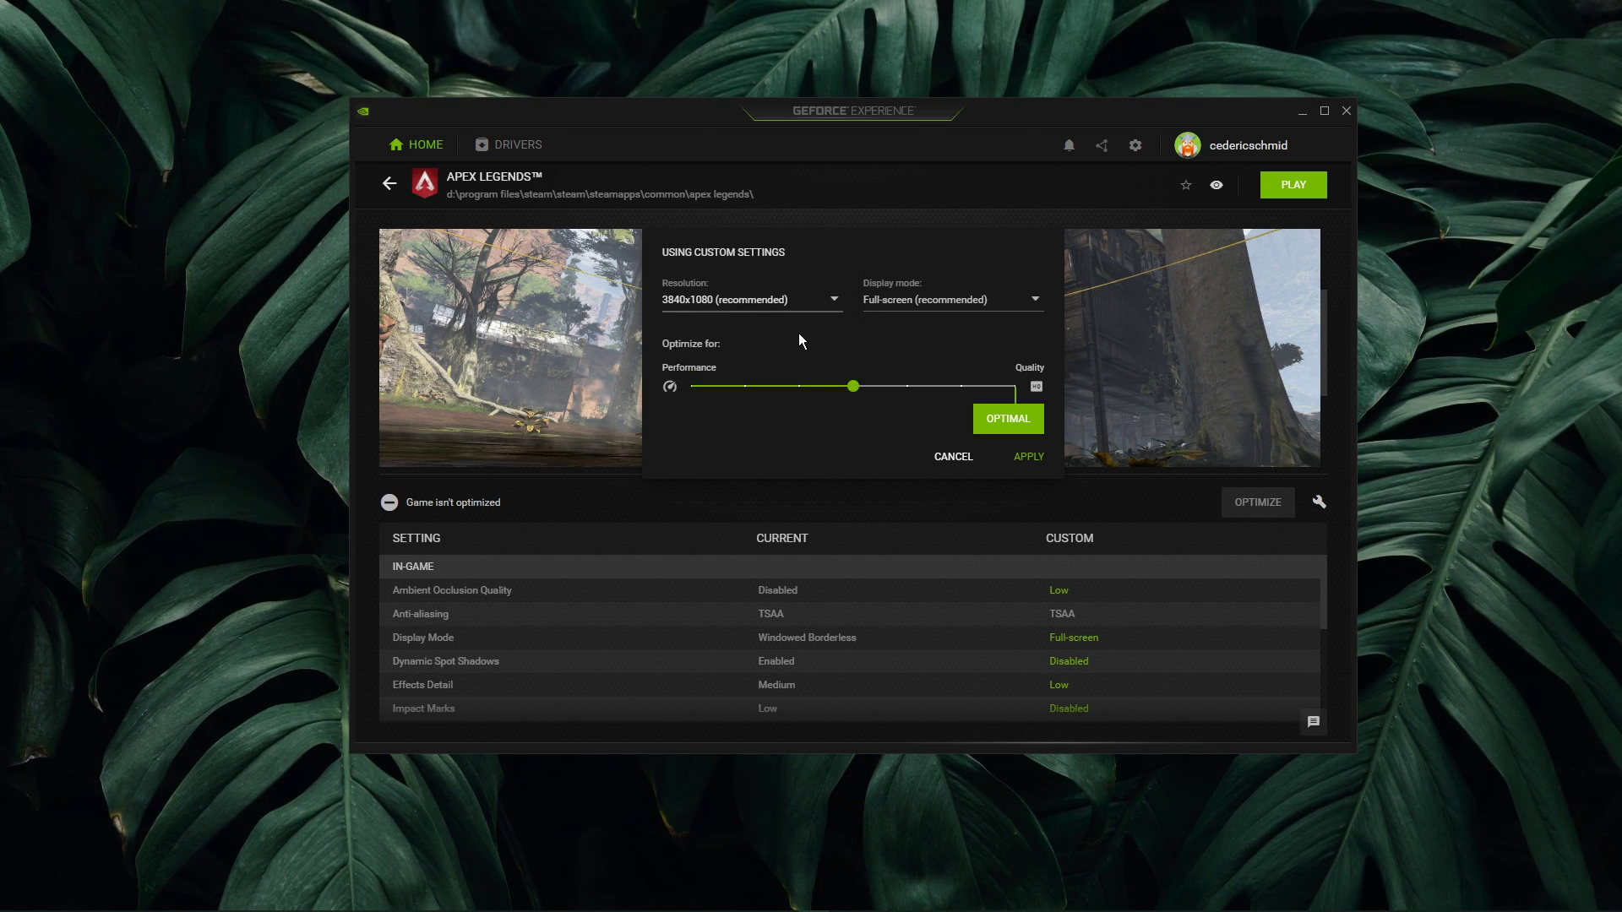
click(938, 461)
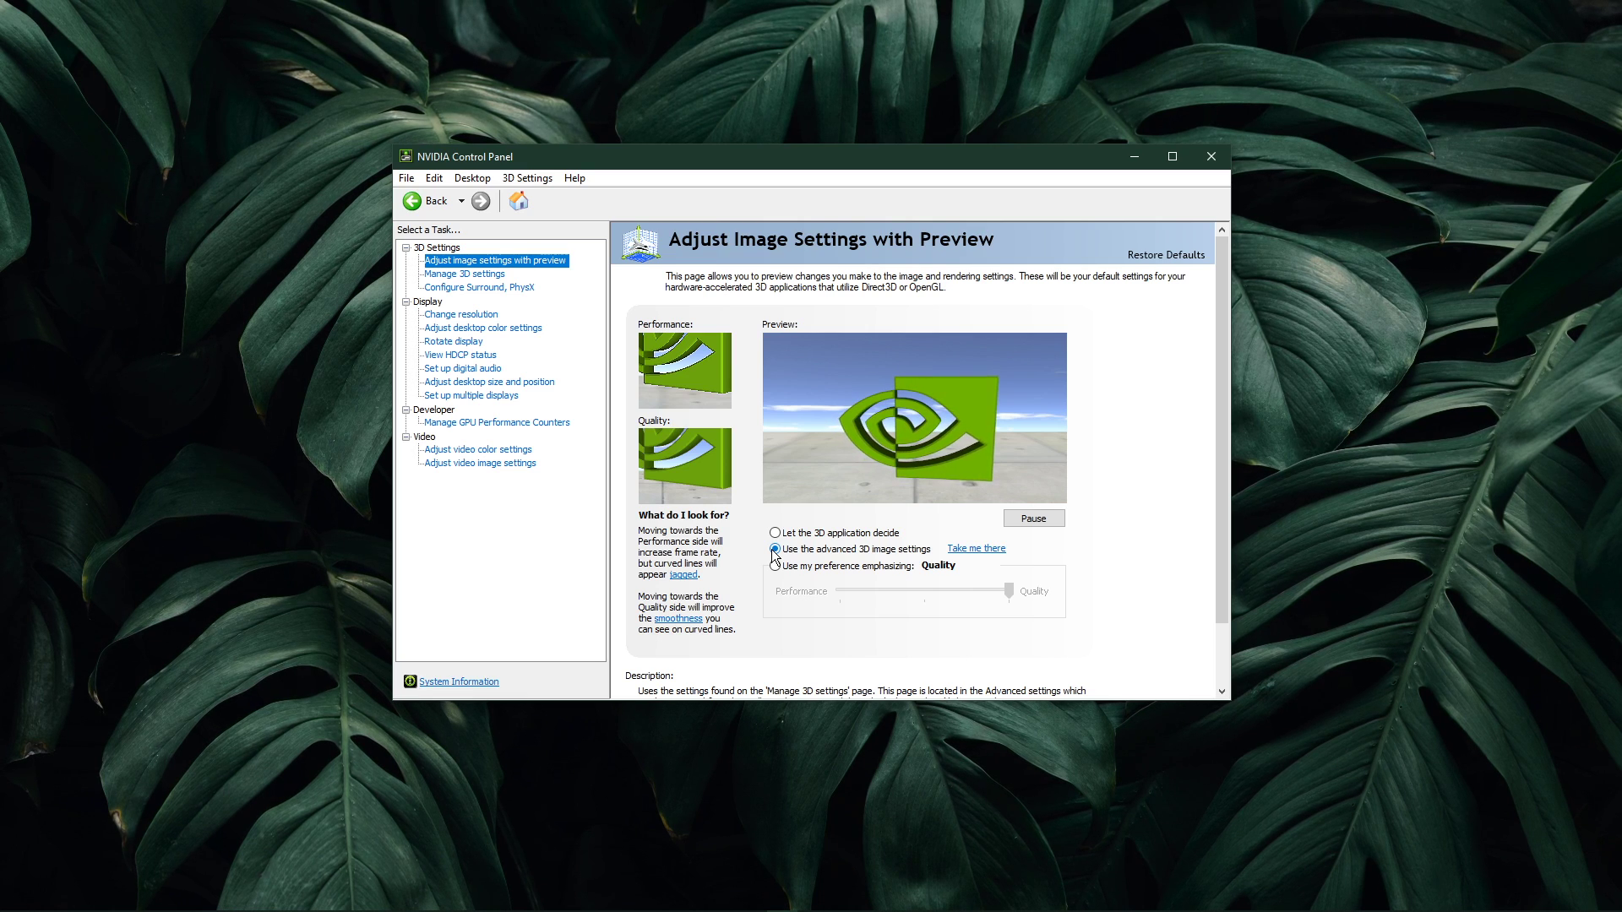
Open Manage 3D settings and confirm Image Sharpening at sharpen 0.50, film grain 0.17.
click(454, 275)
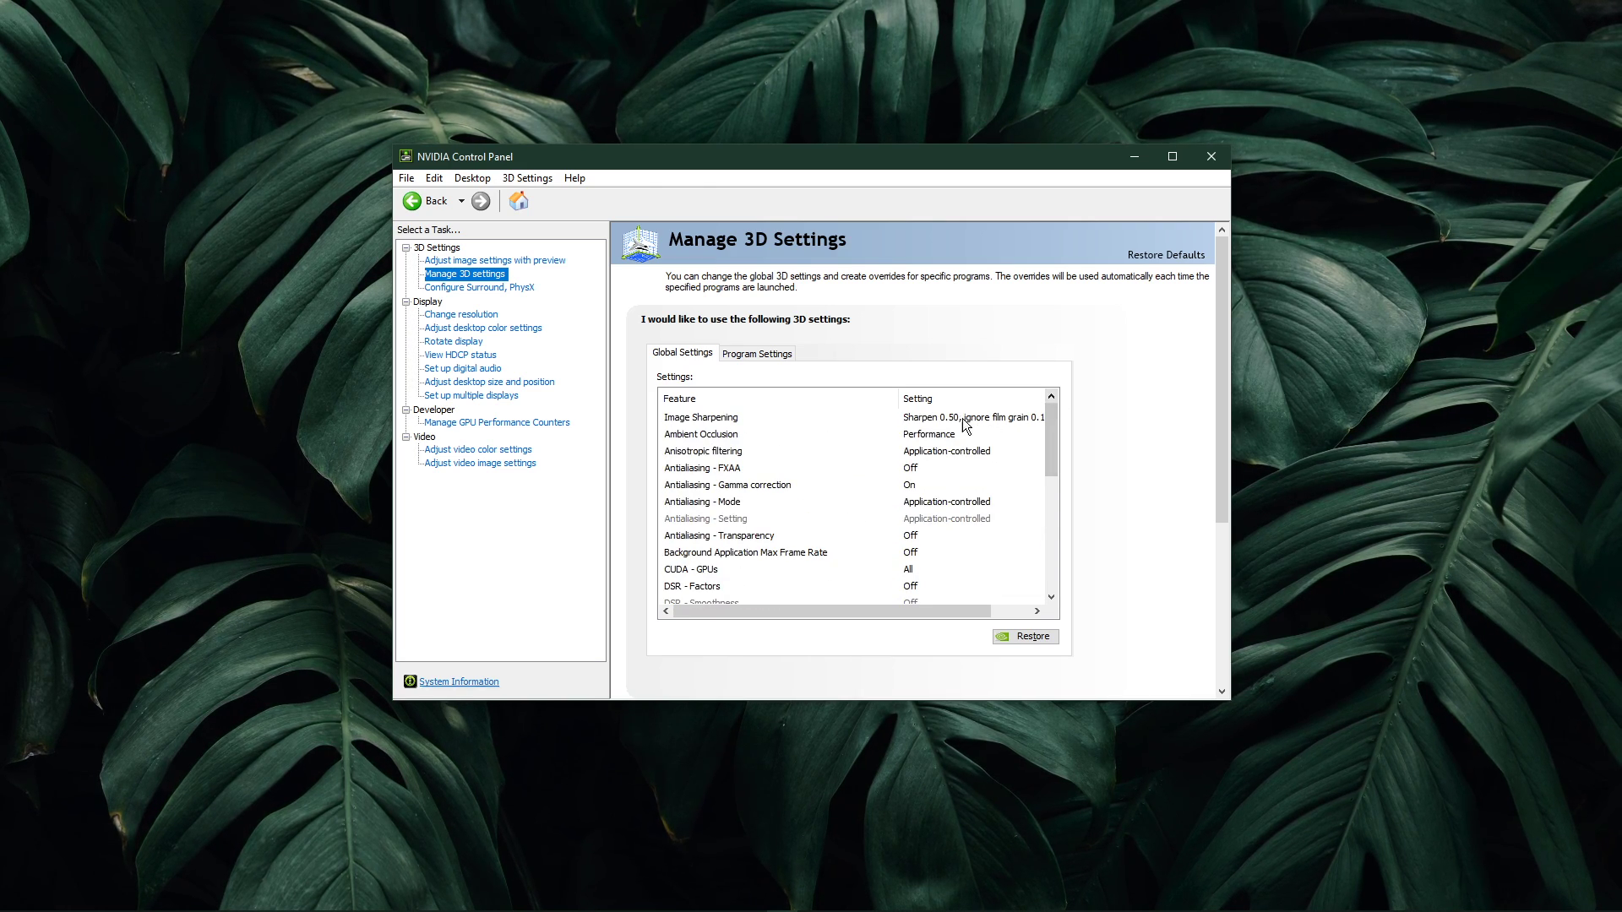
click(944, 423)
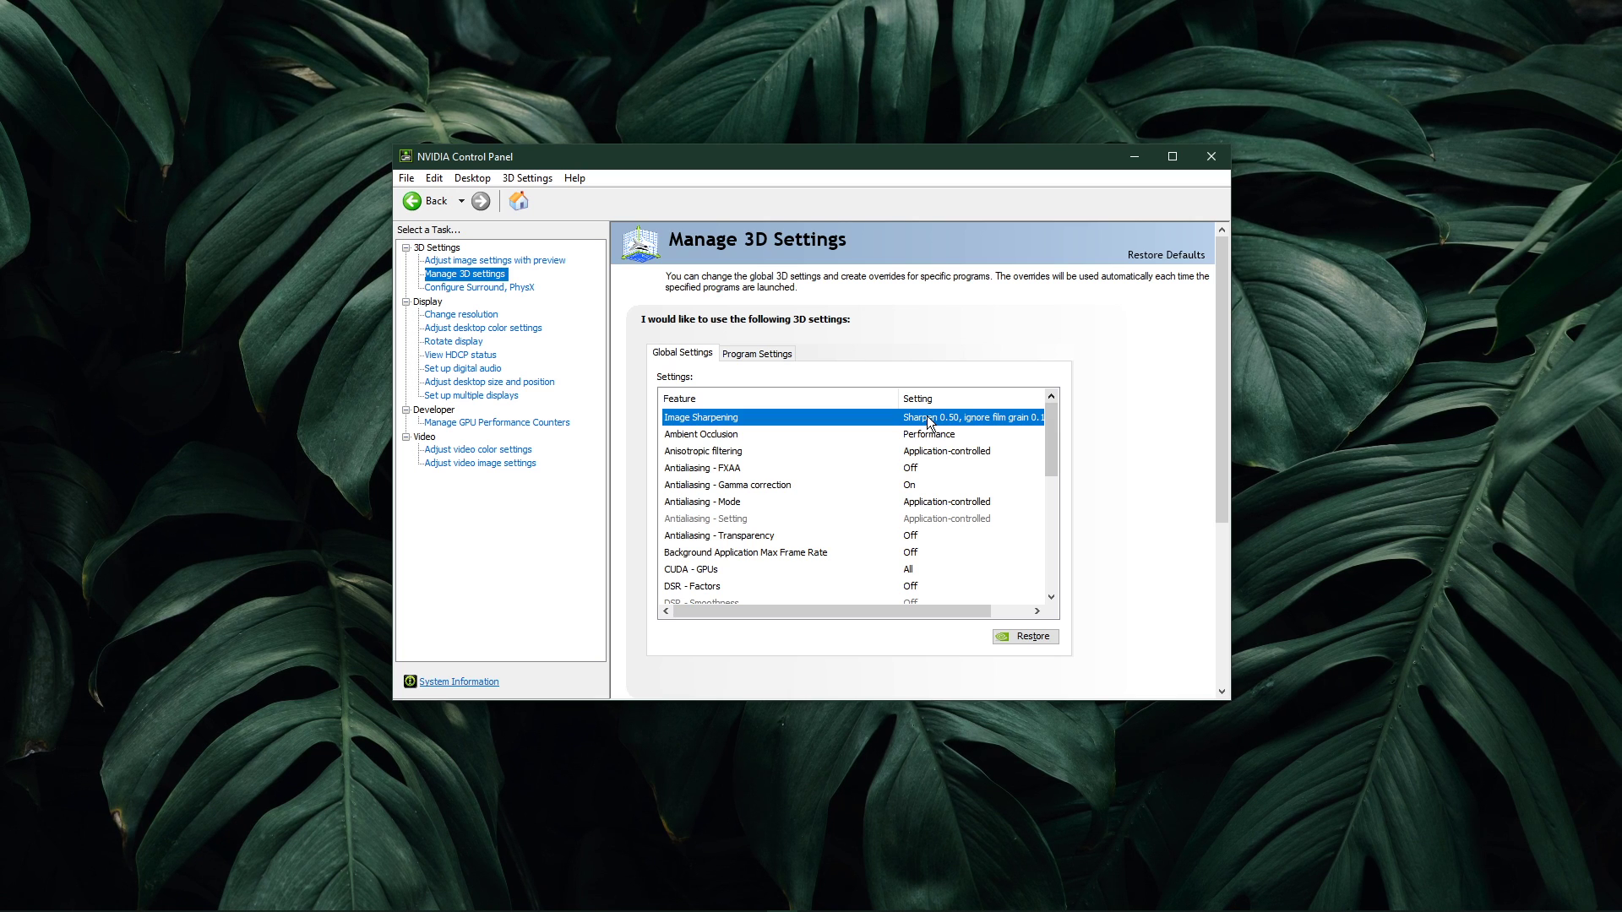
click(929, 422)
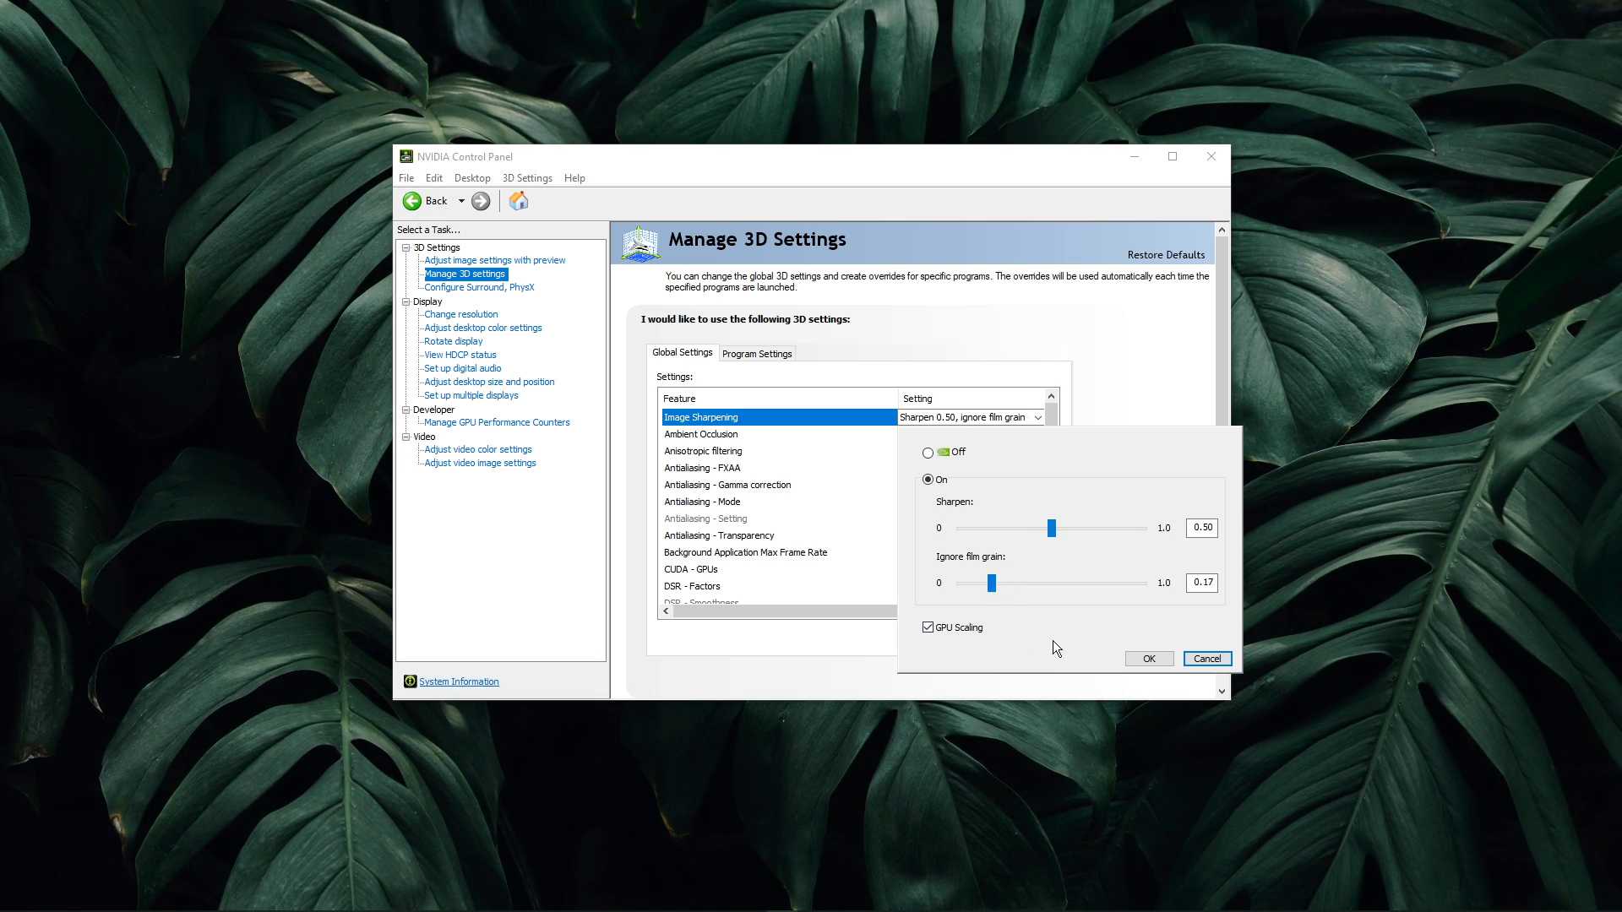
click(1149, 659)
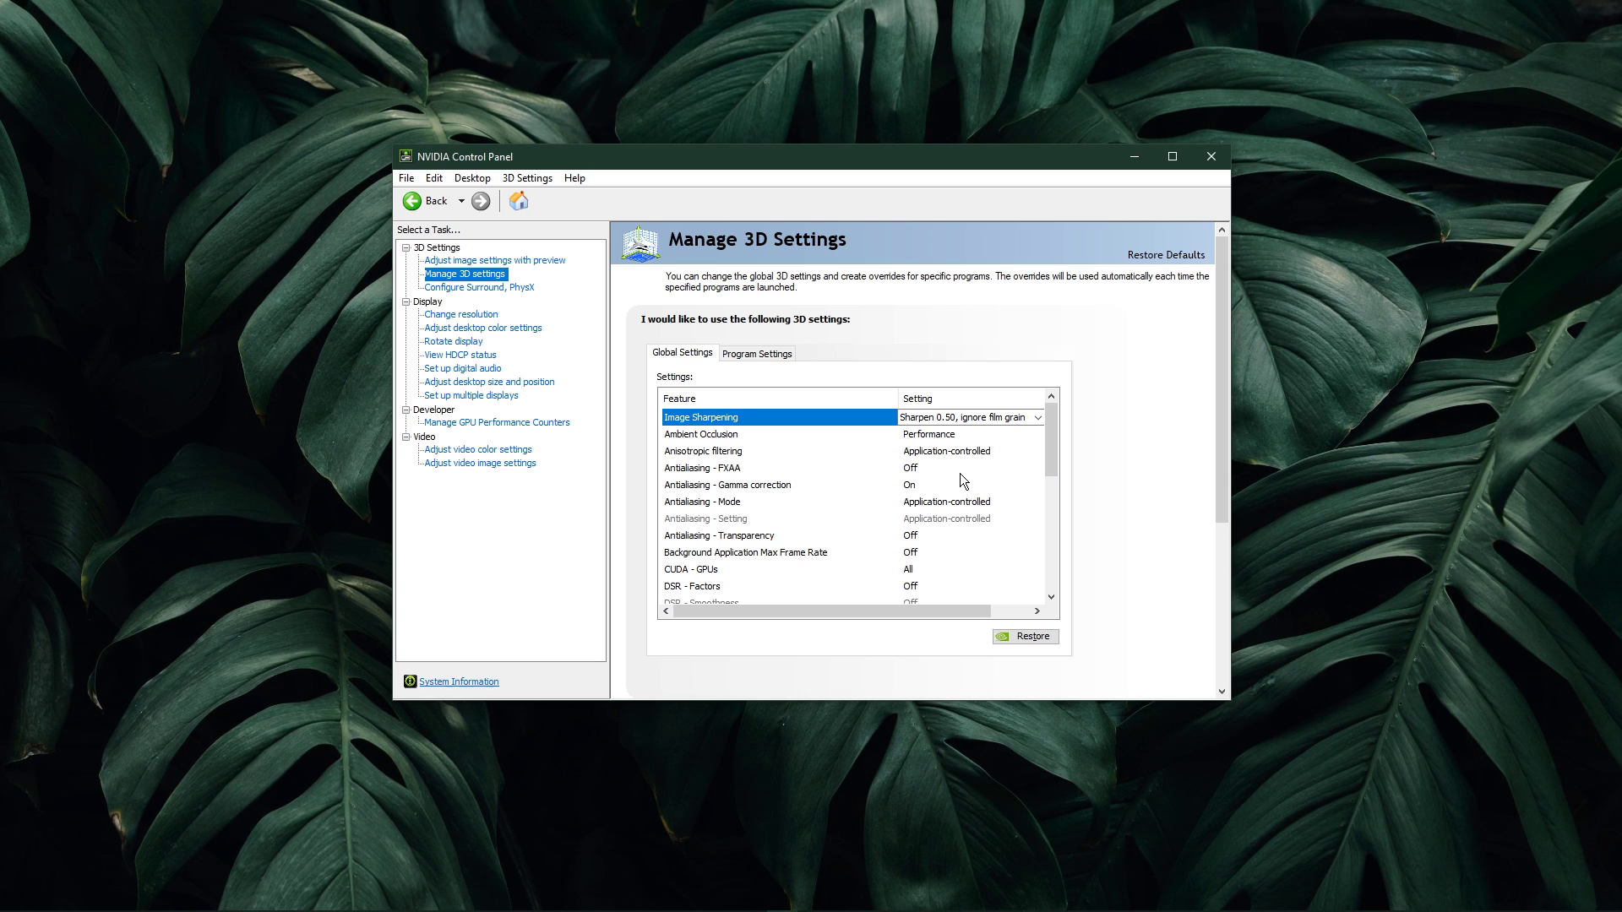
click(1032, 419)
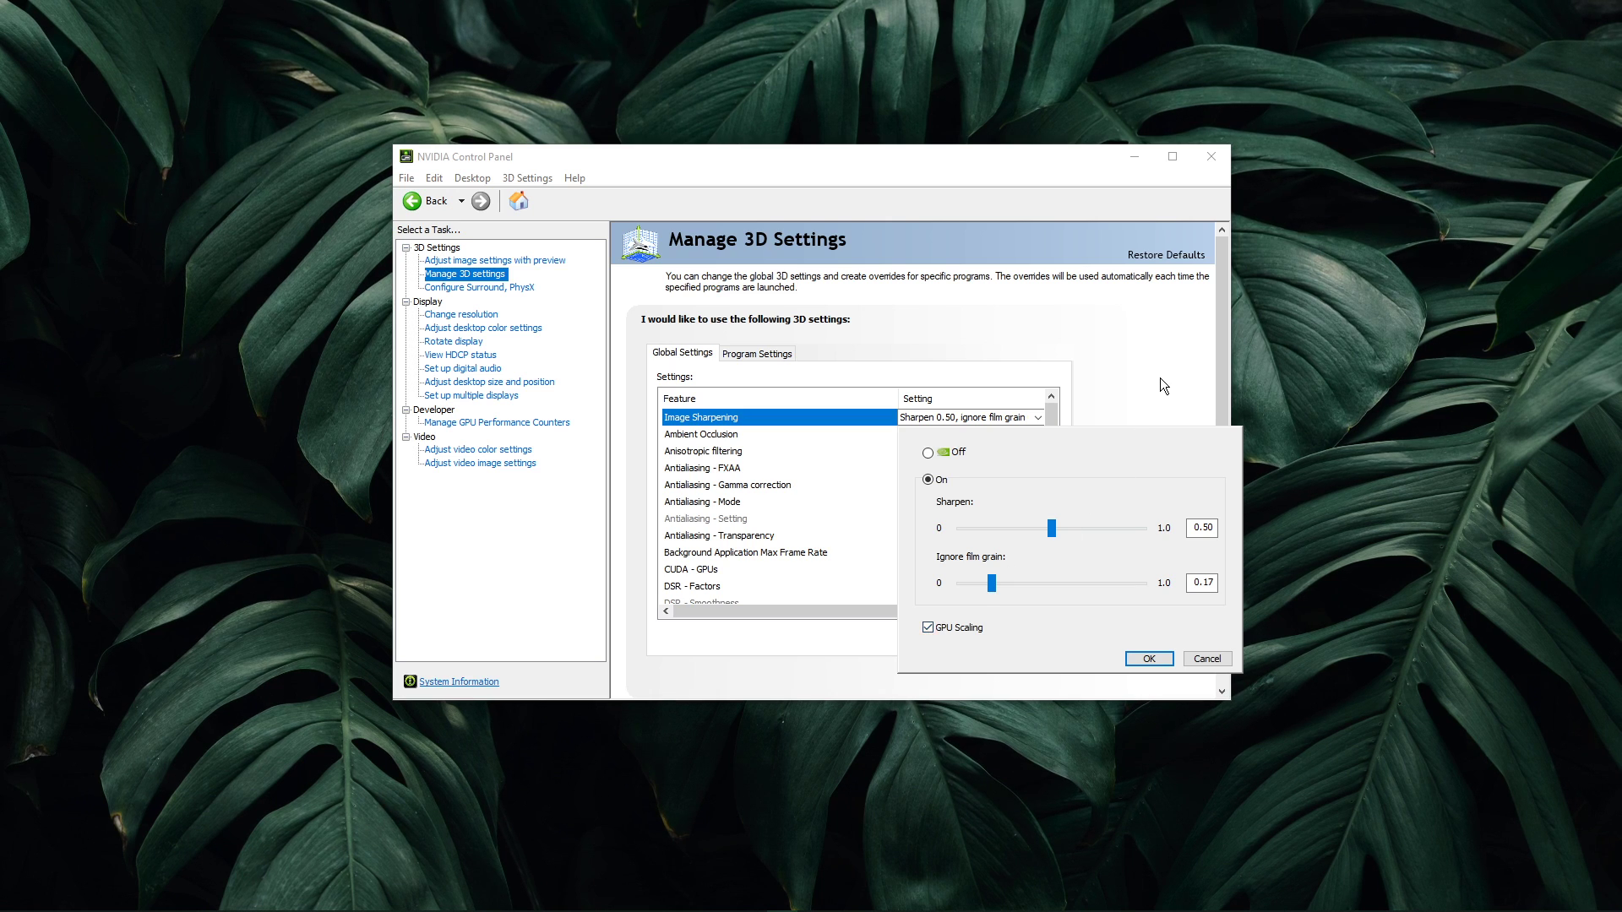
click(1137, 404)
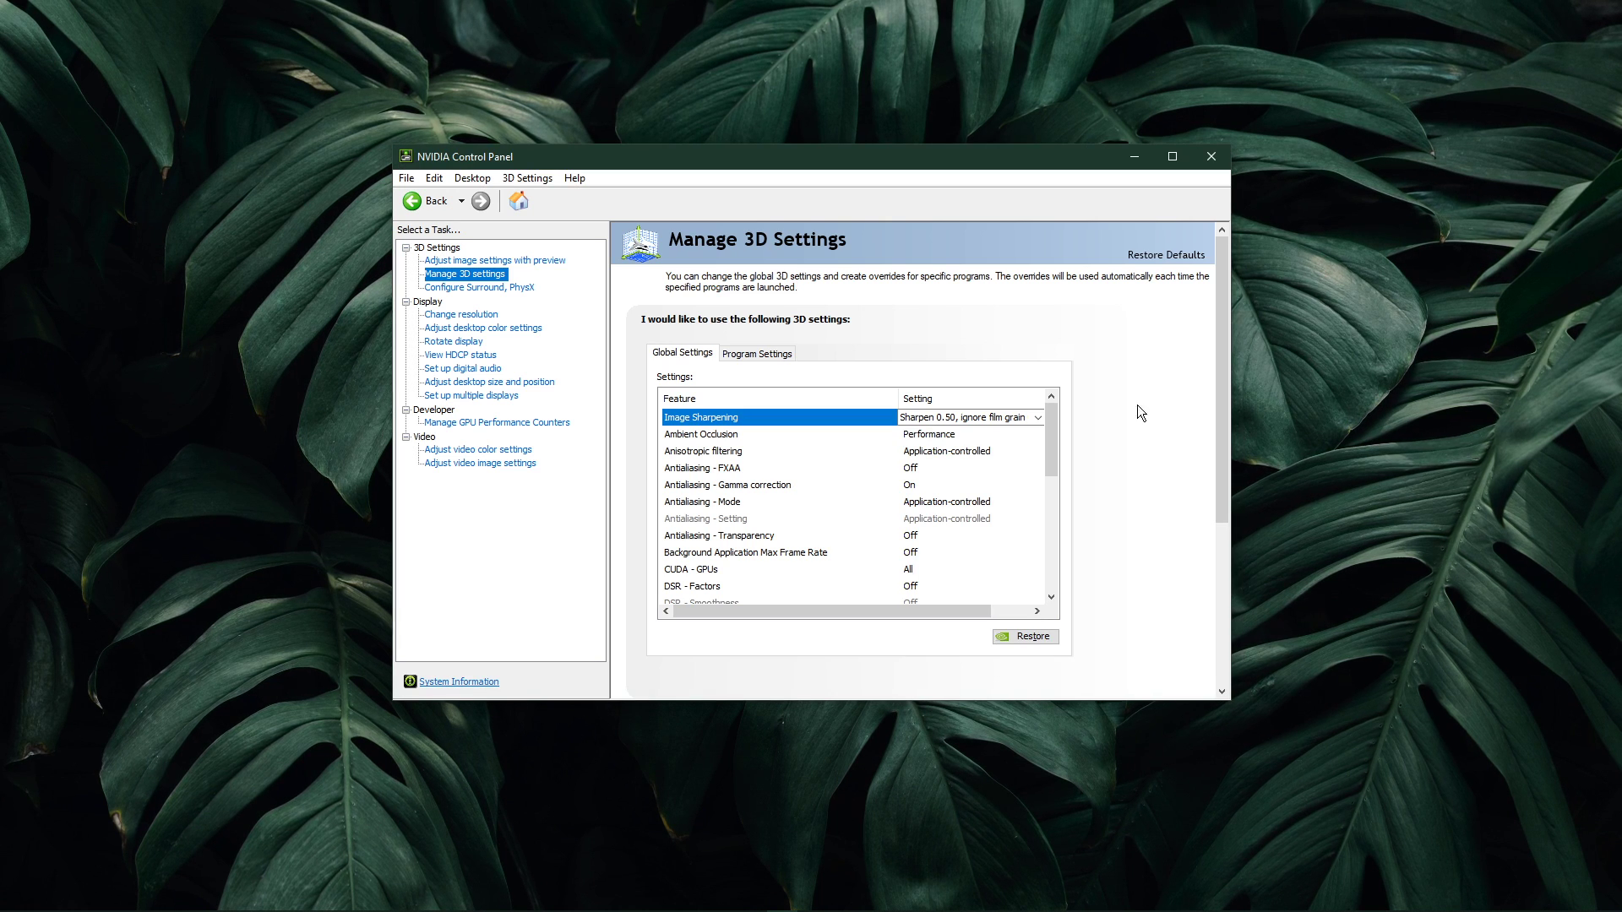
Keep Ambient Occlusion at Performance and scroll down the global settings list.
click(967, 433)
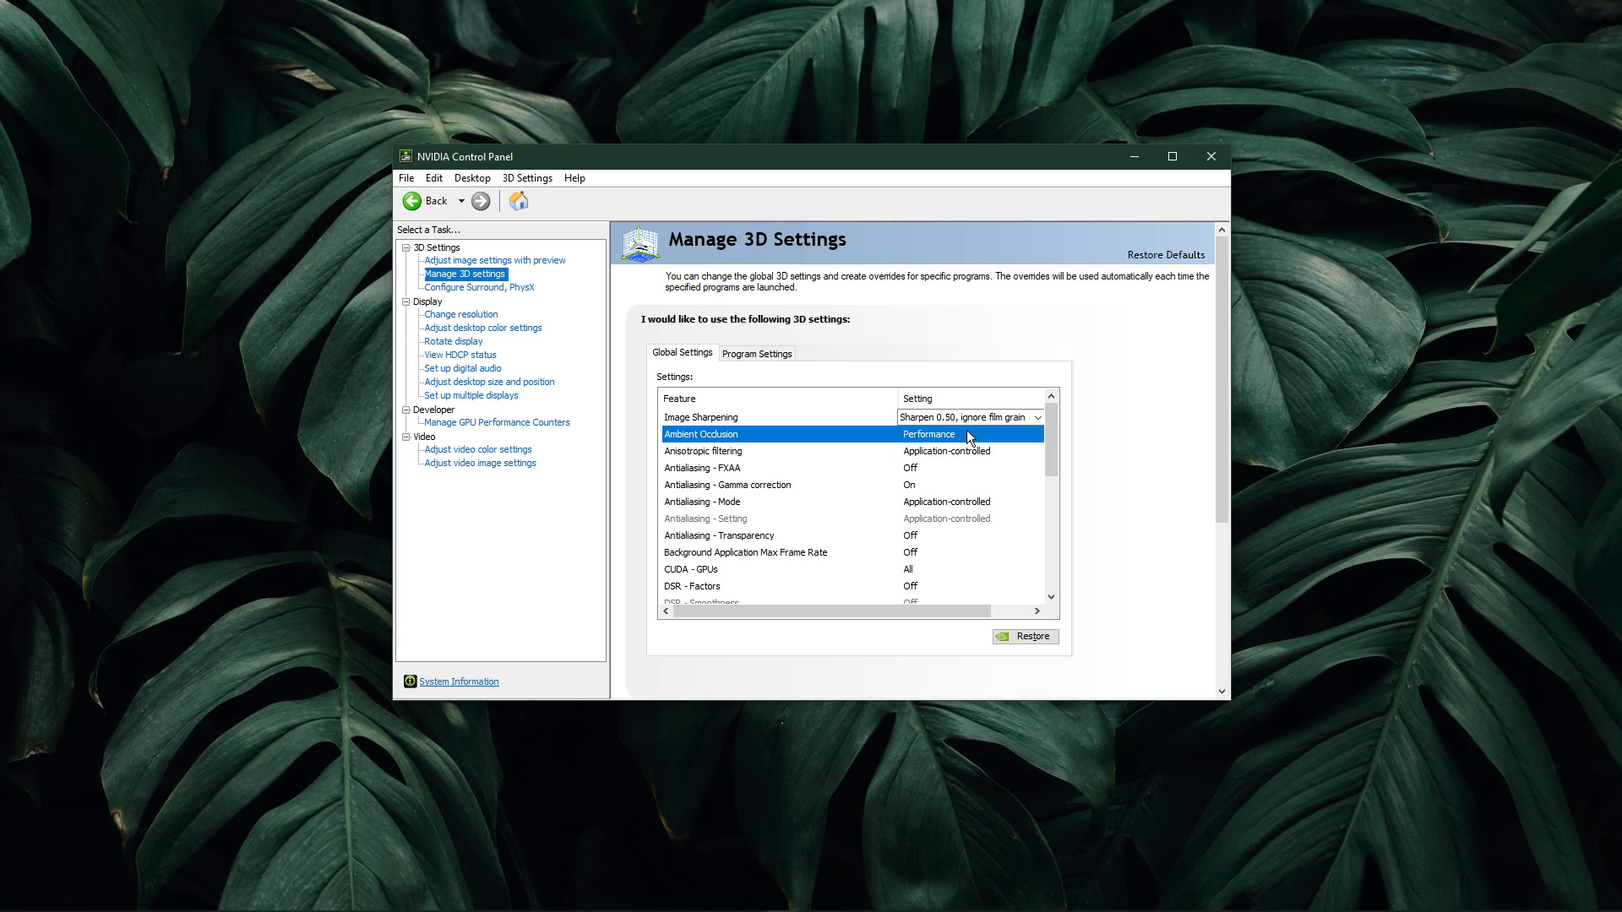
click(967, 429)
click(1012, 453)
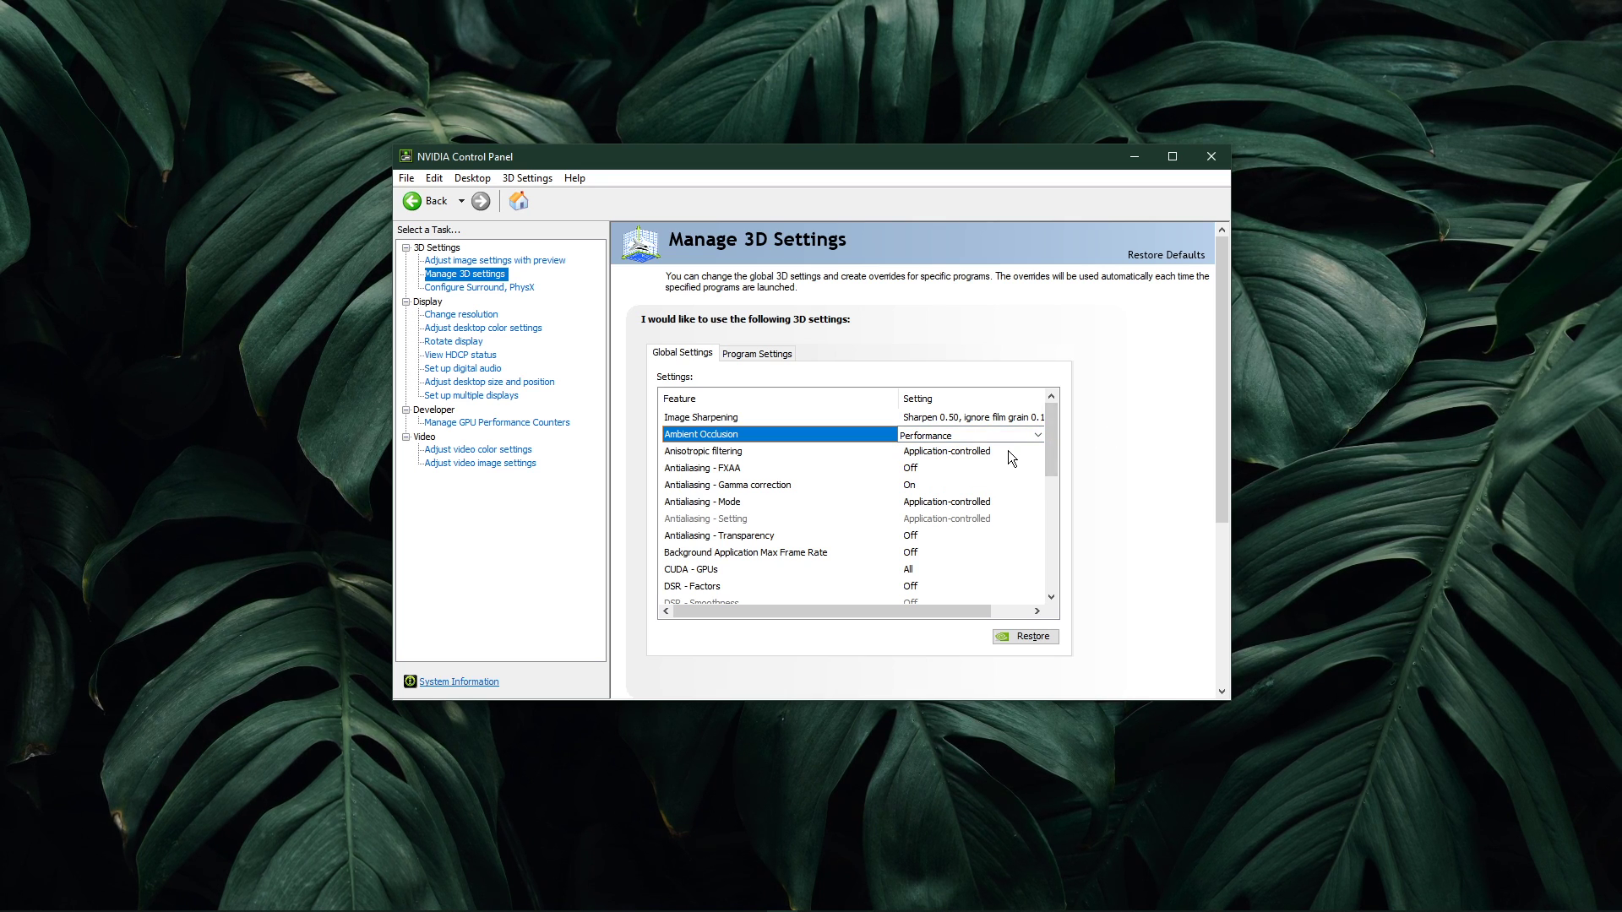
drag(1052, 436, 1032, 450)
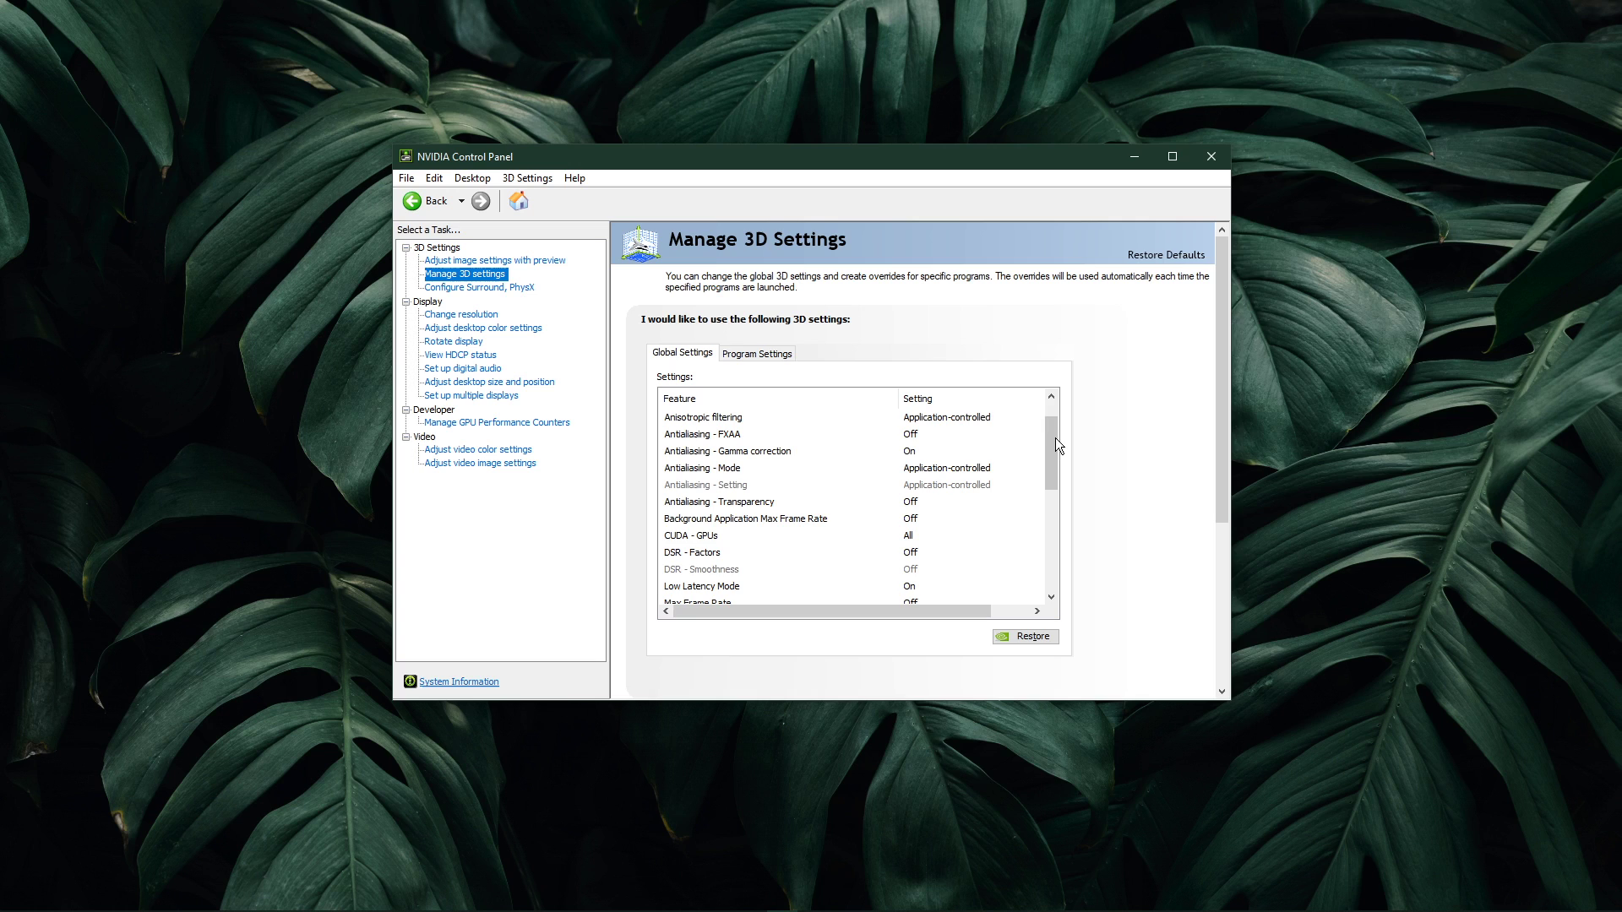
drag(1052, 437, 1041, 490)
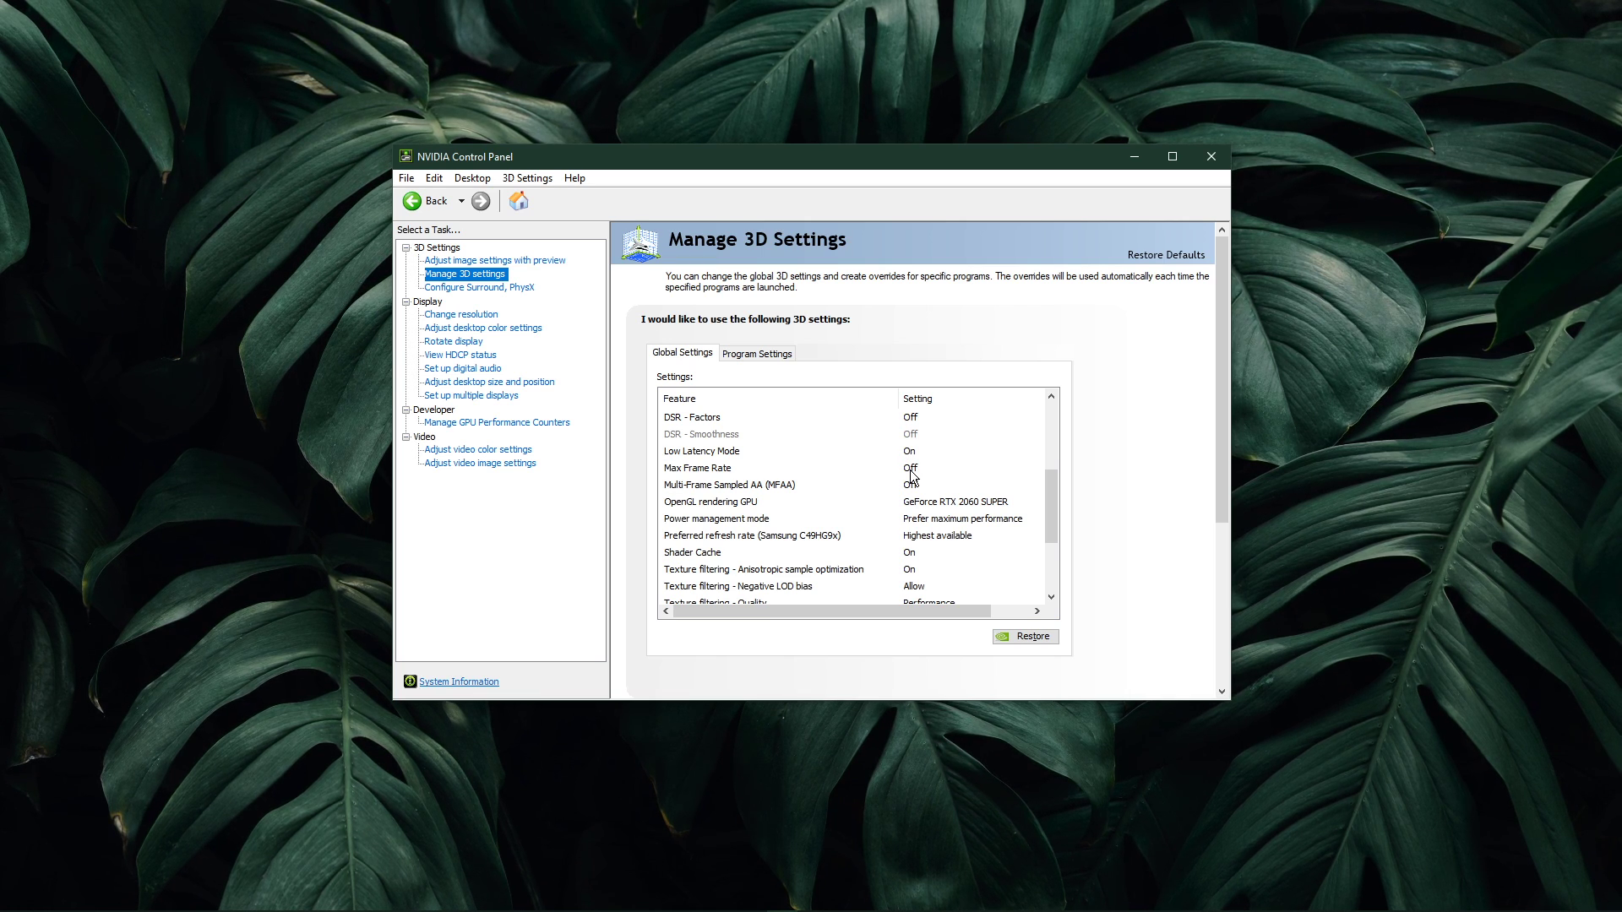
click(912, 477)
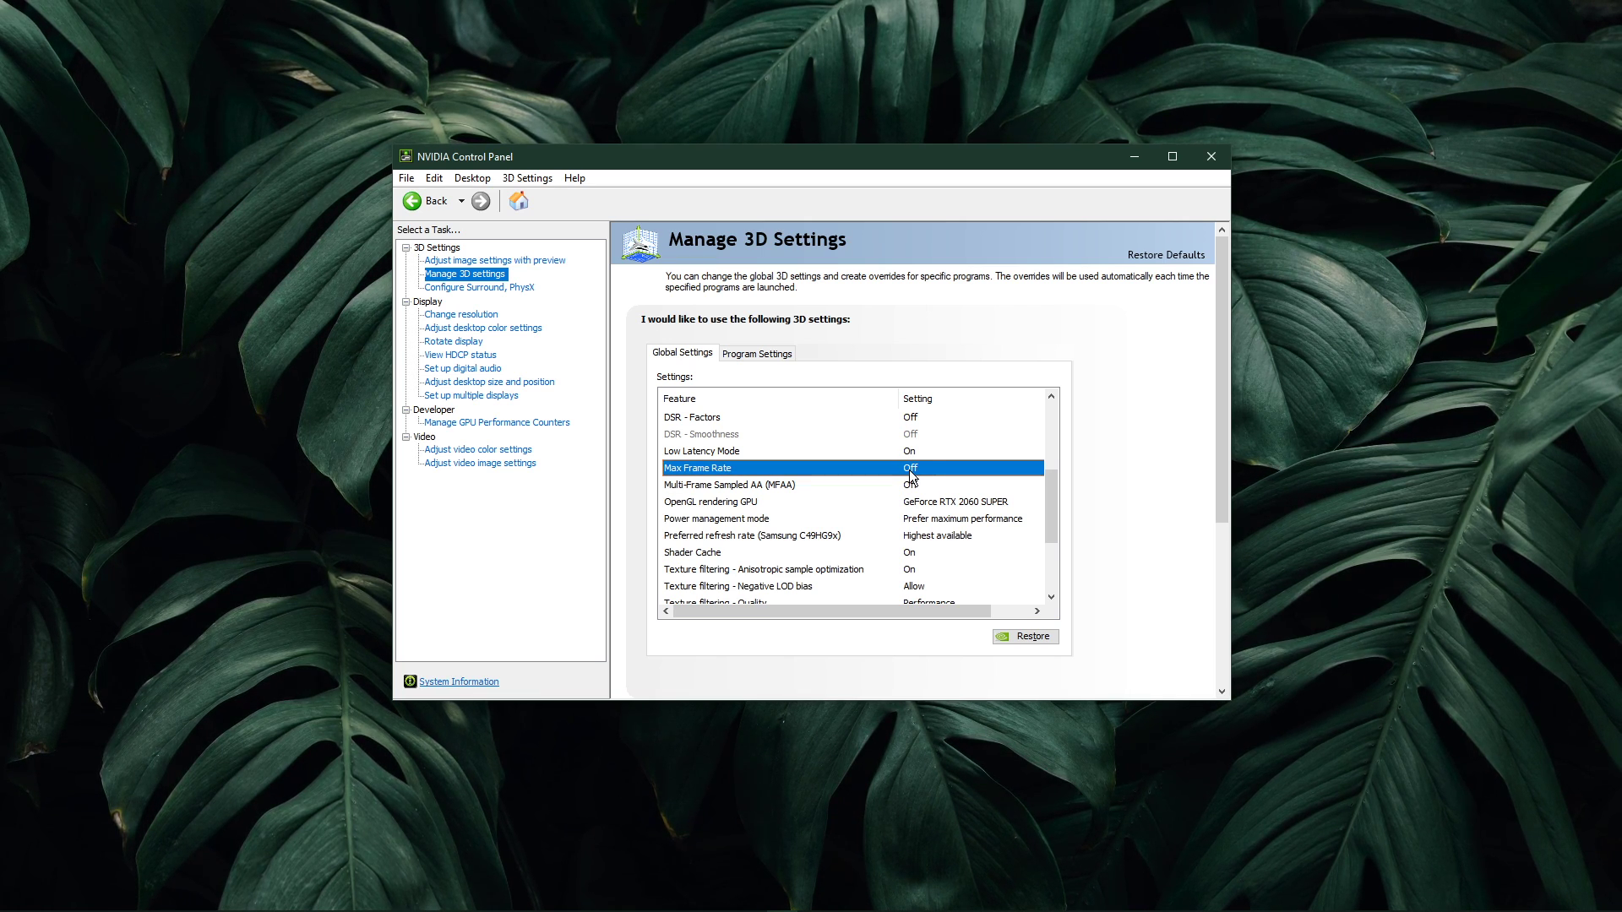
click(911, 470)
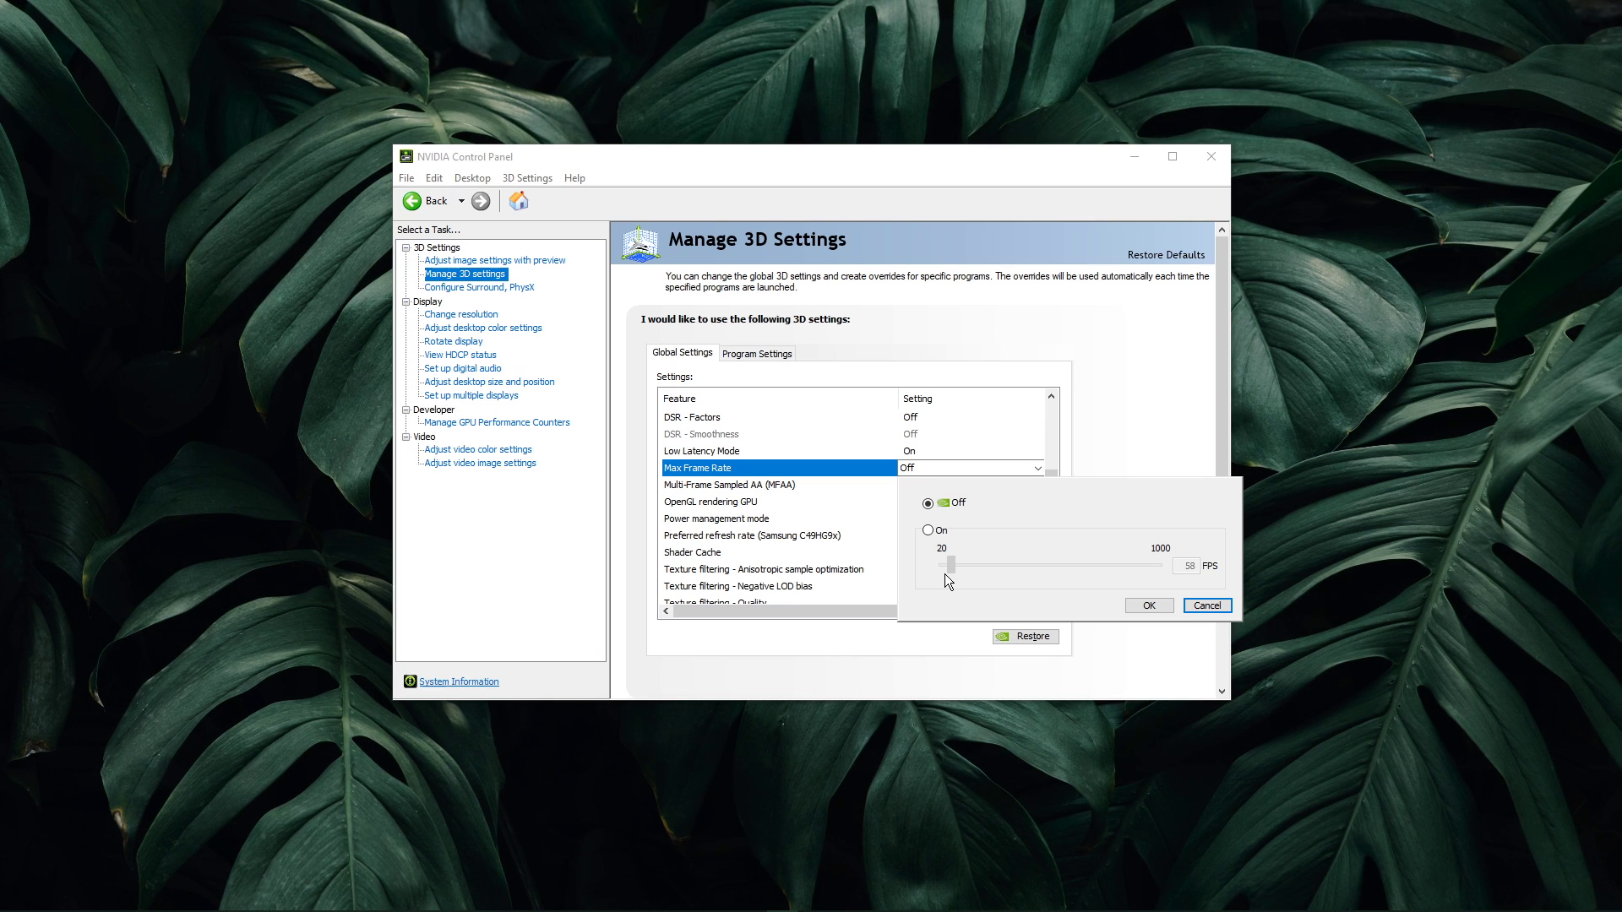
click(1139, 457)
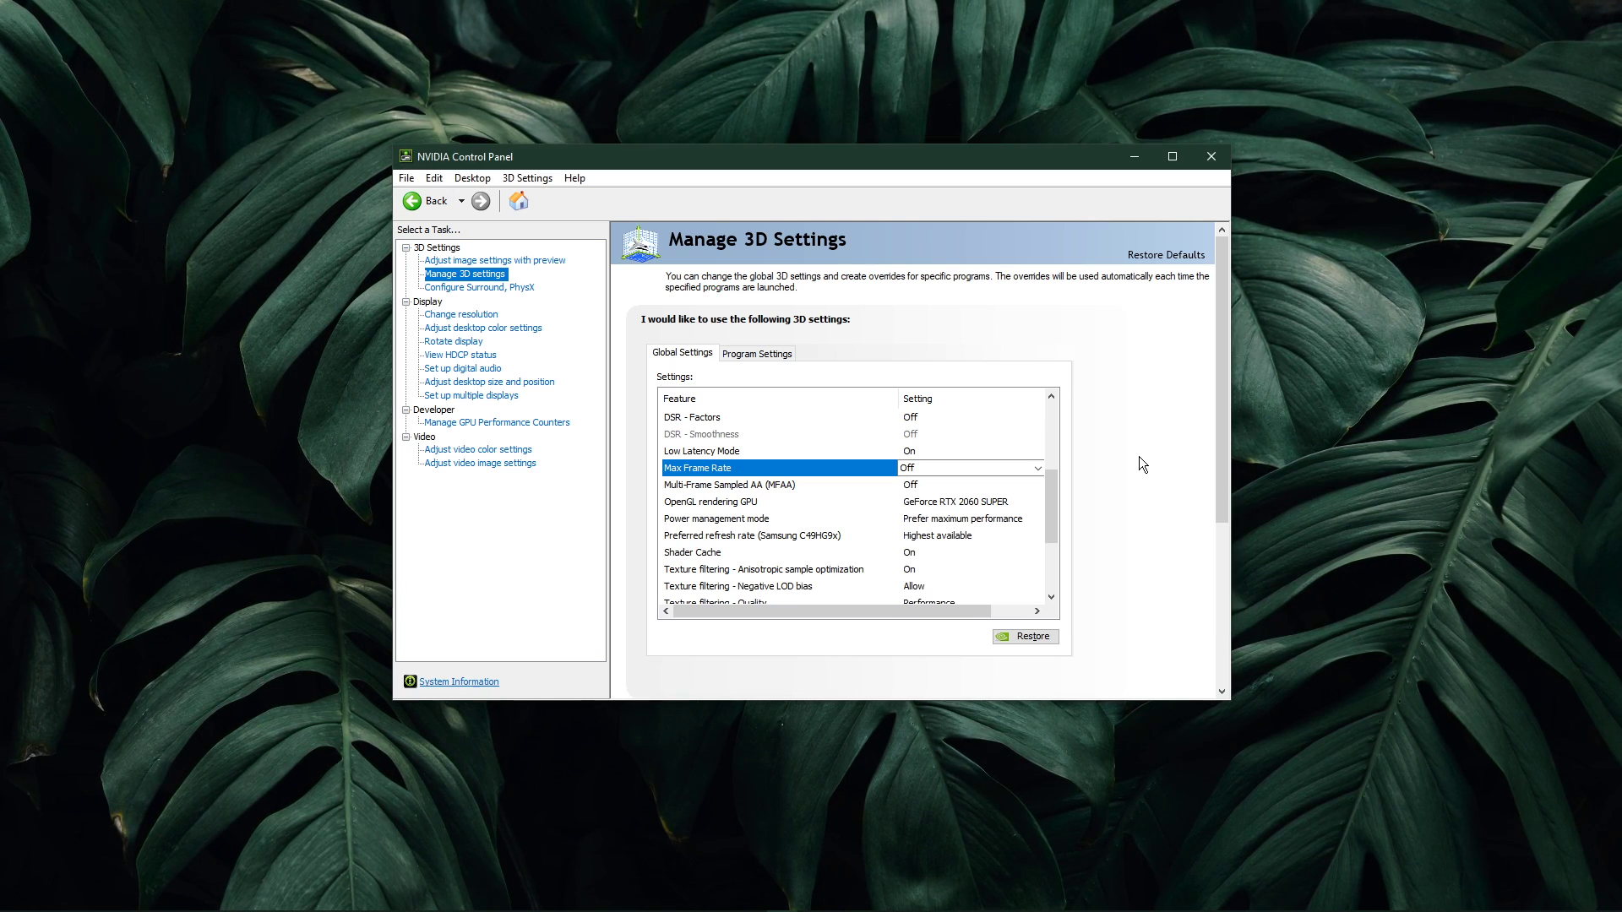
click(953, 505)
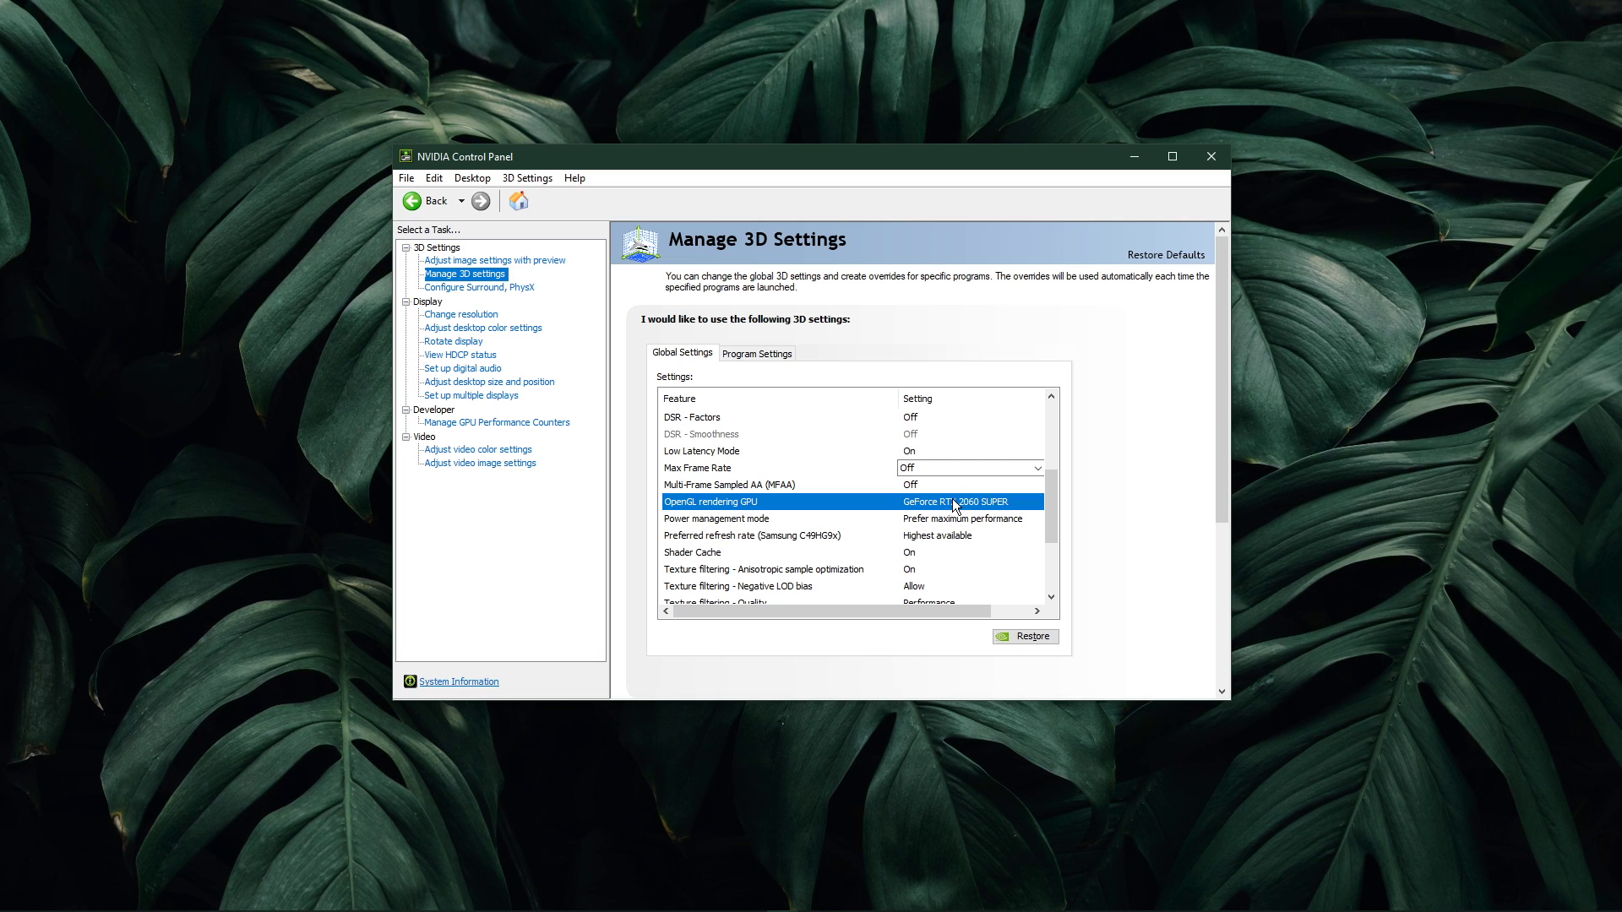
click(952, 505)
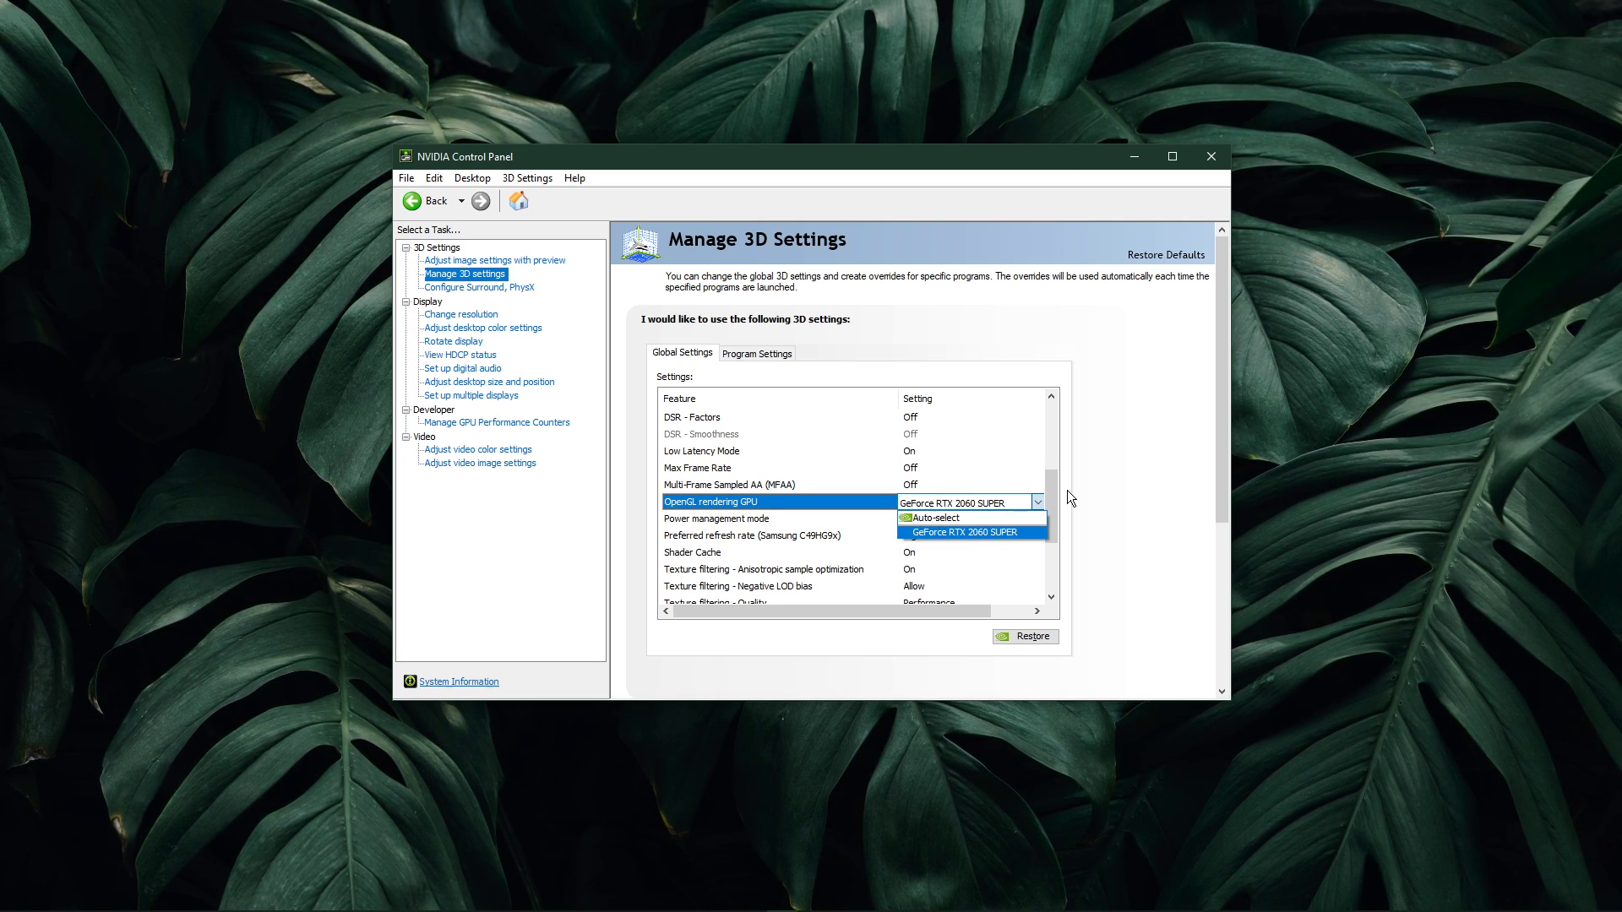
click(980, 532)
scroll(1041, 507, down, 2)
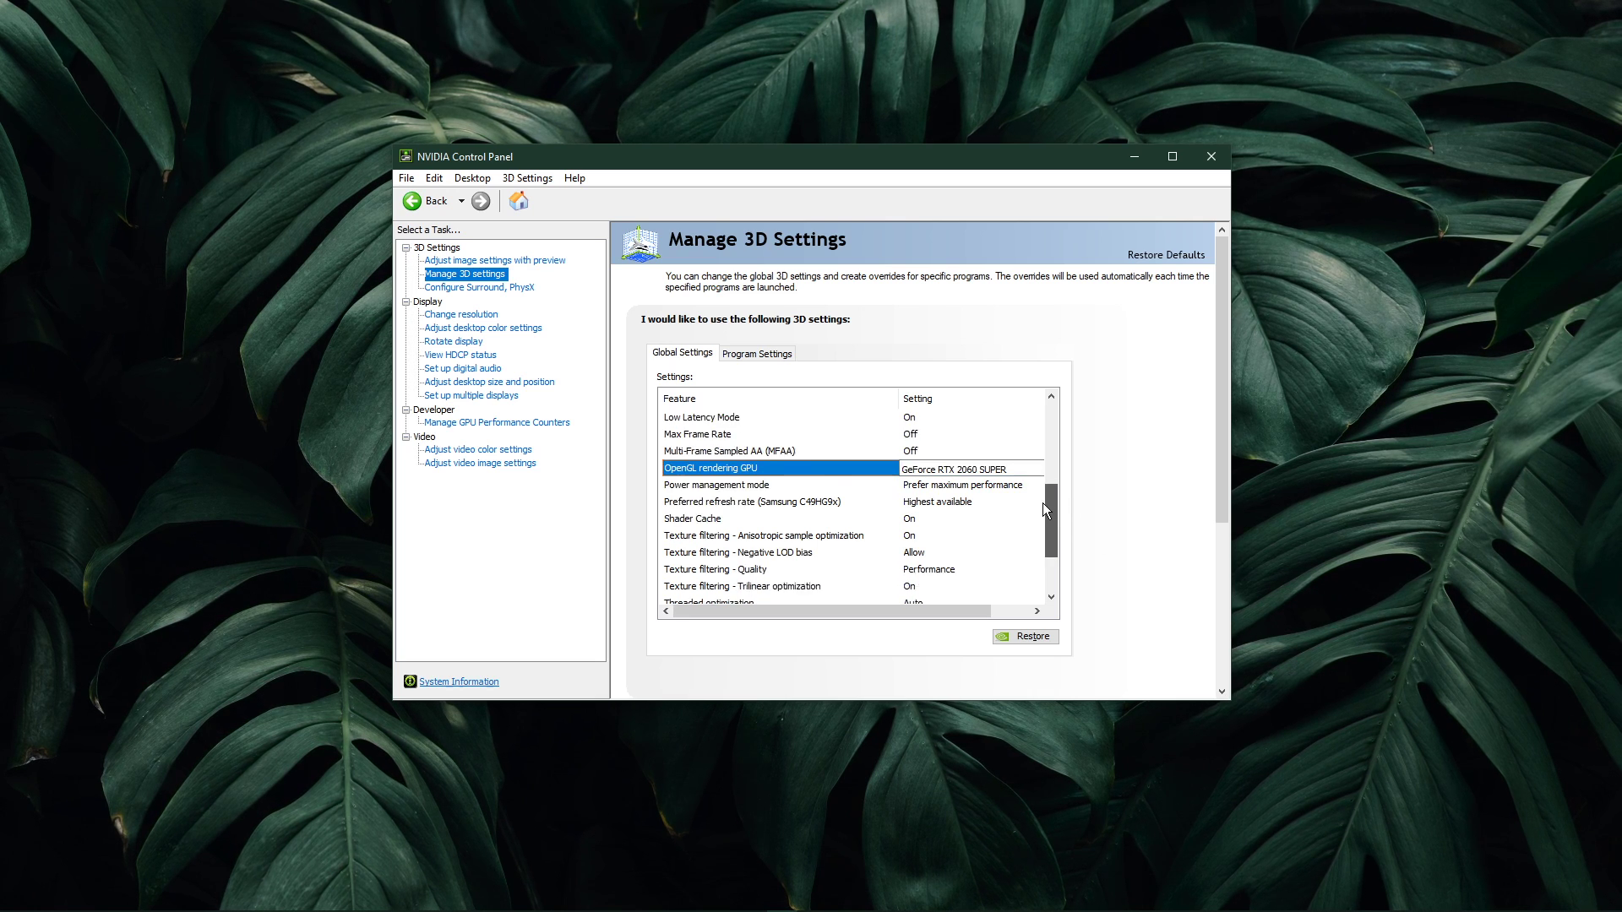
scroll(1039, 524, down, 1)
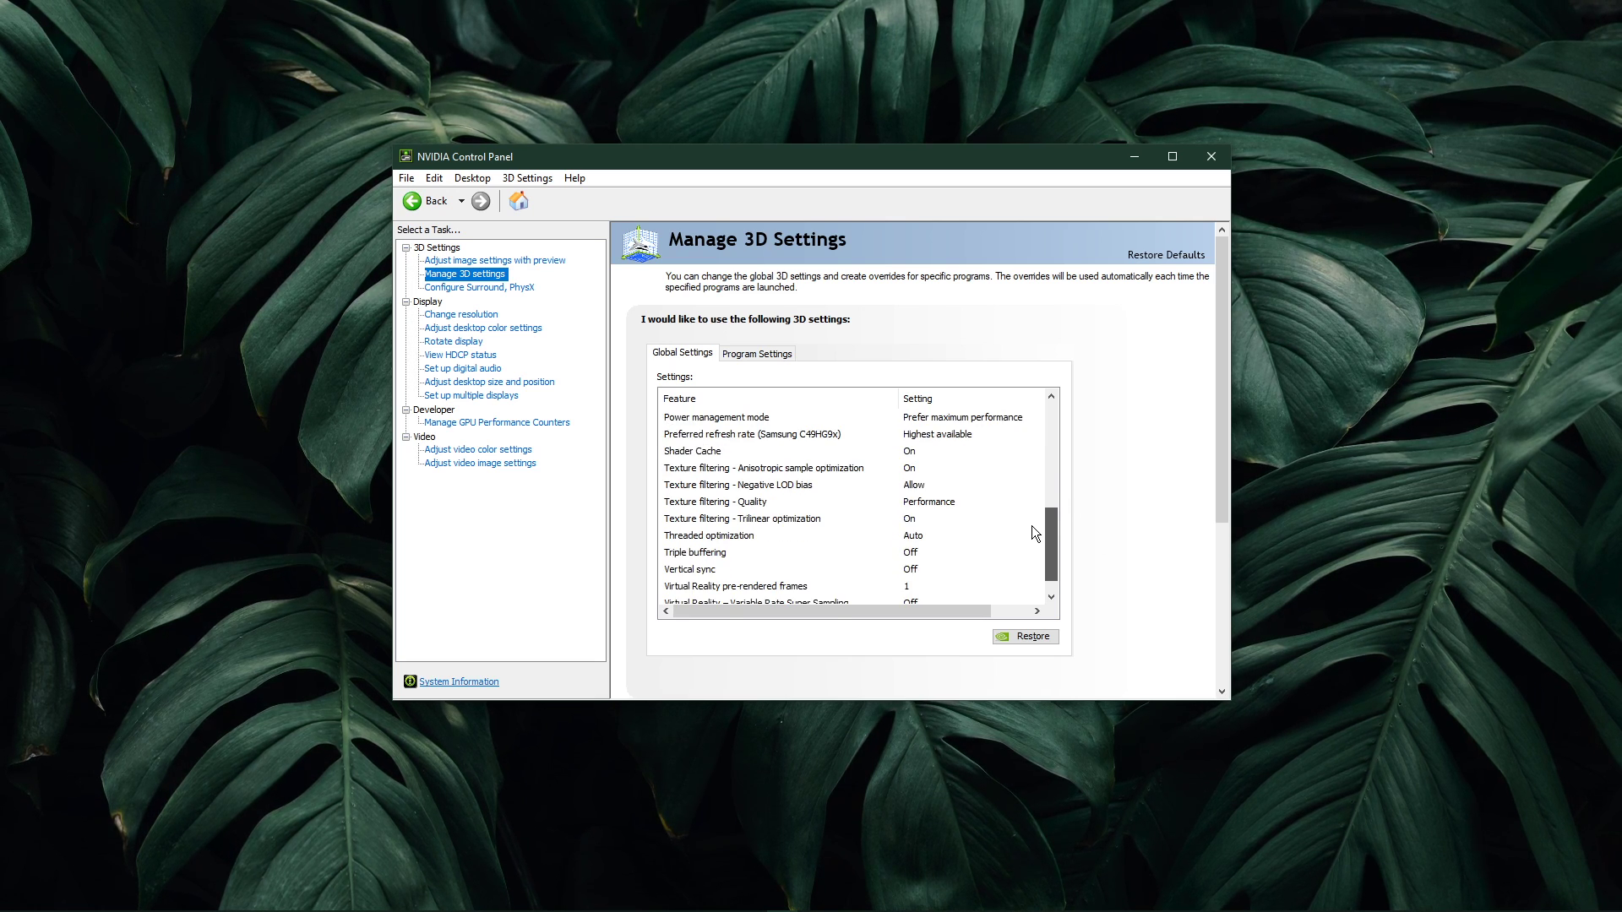
Leave Texture filtering - Quality on Performance, then view Change resolution showing 3840 × 1080 at 144Hz.
click(924, 505)
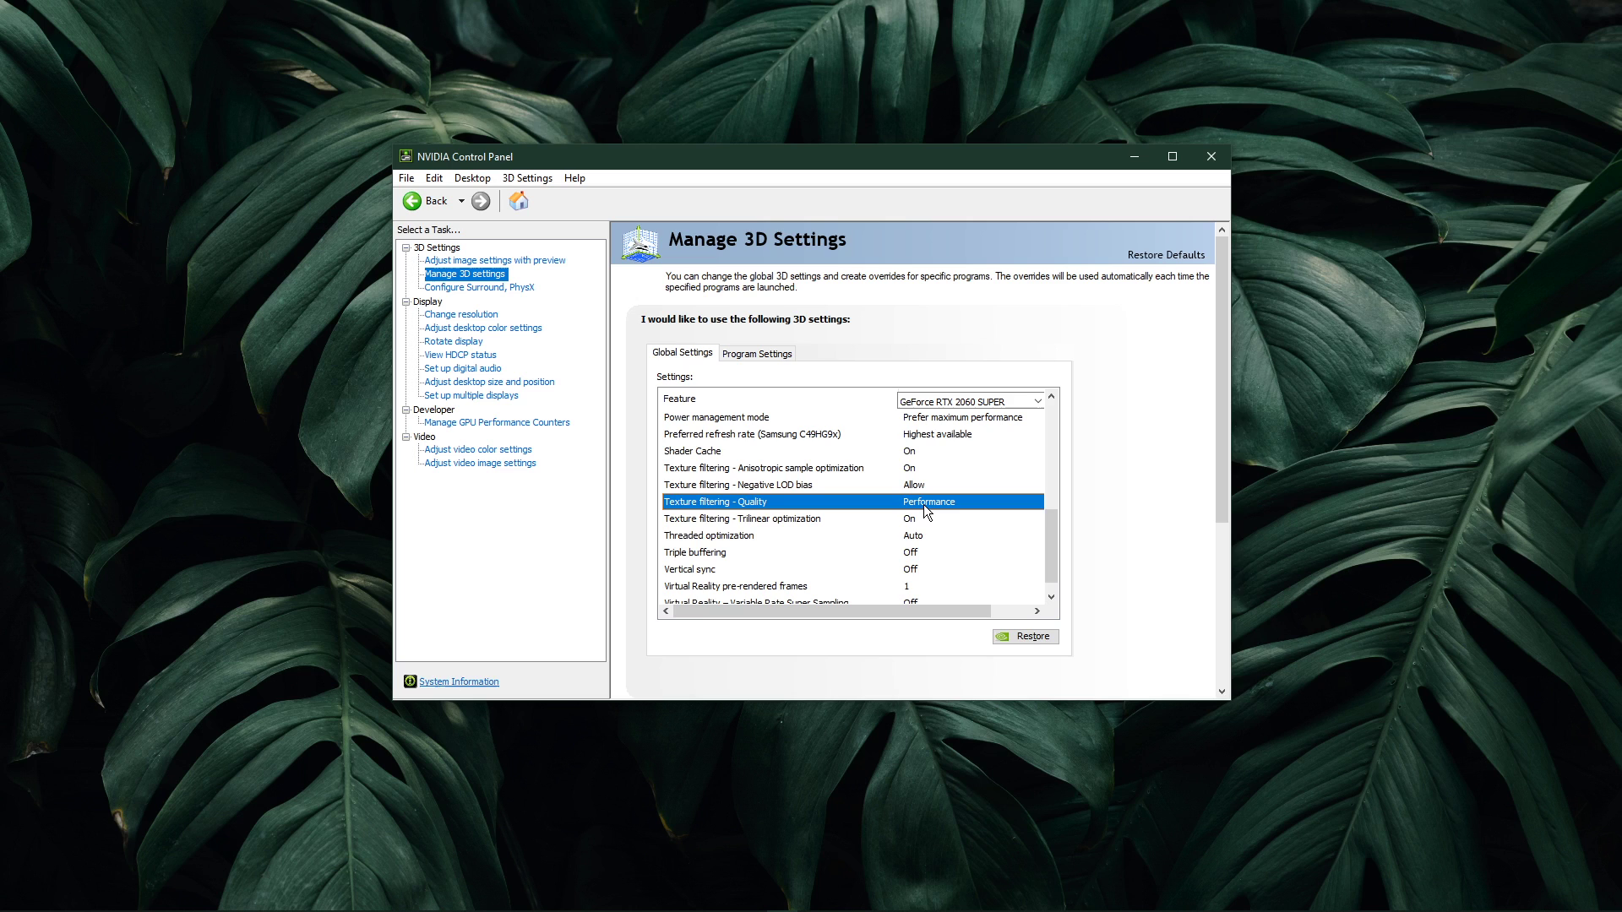
click(924, 505)
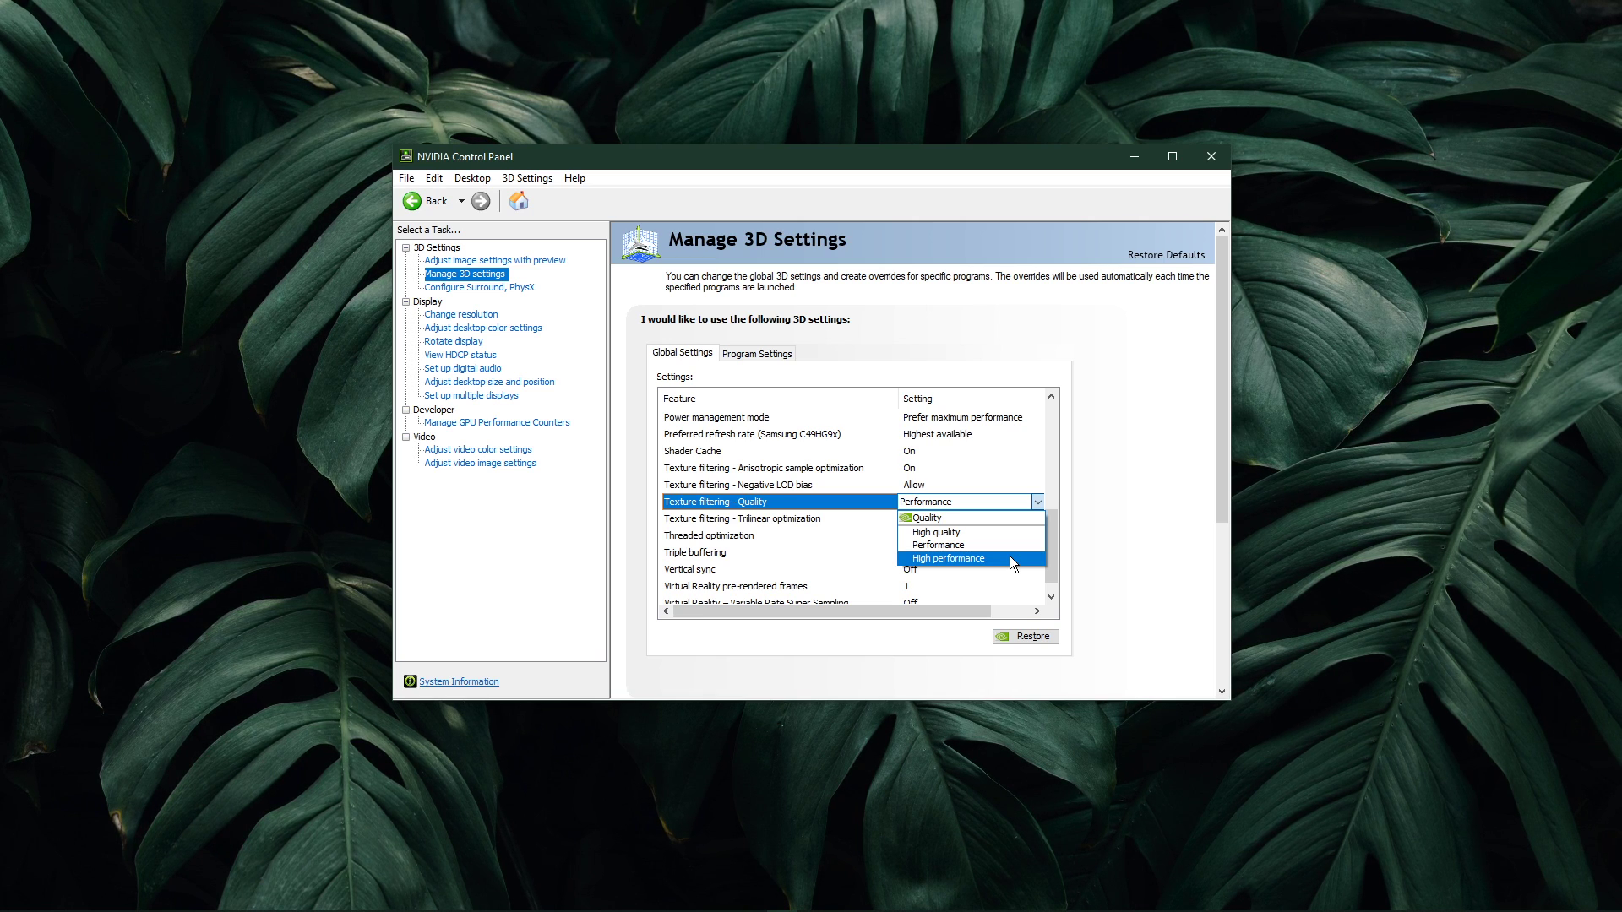
click(1177, 529)
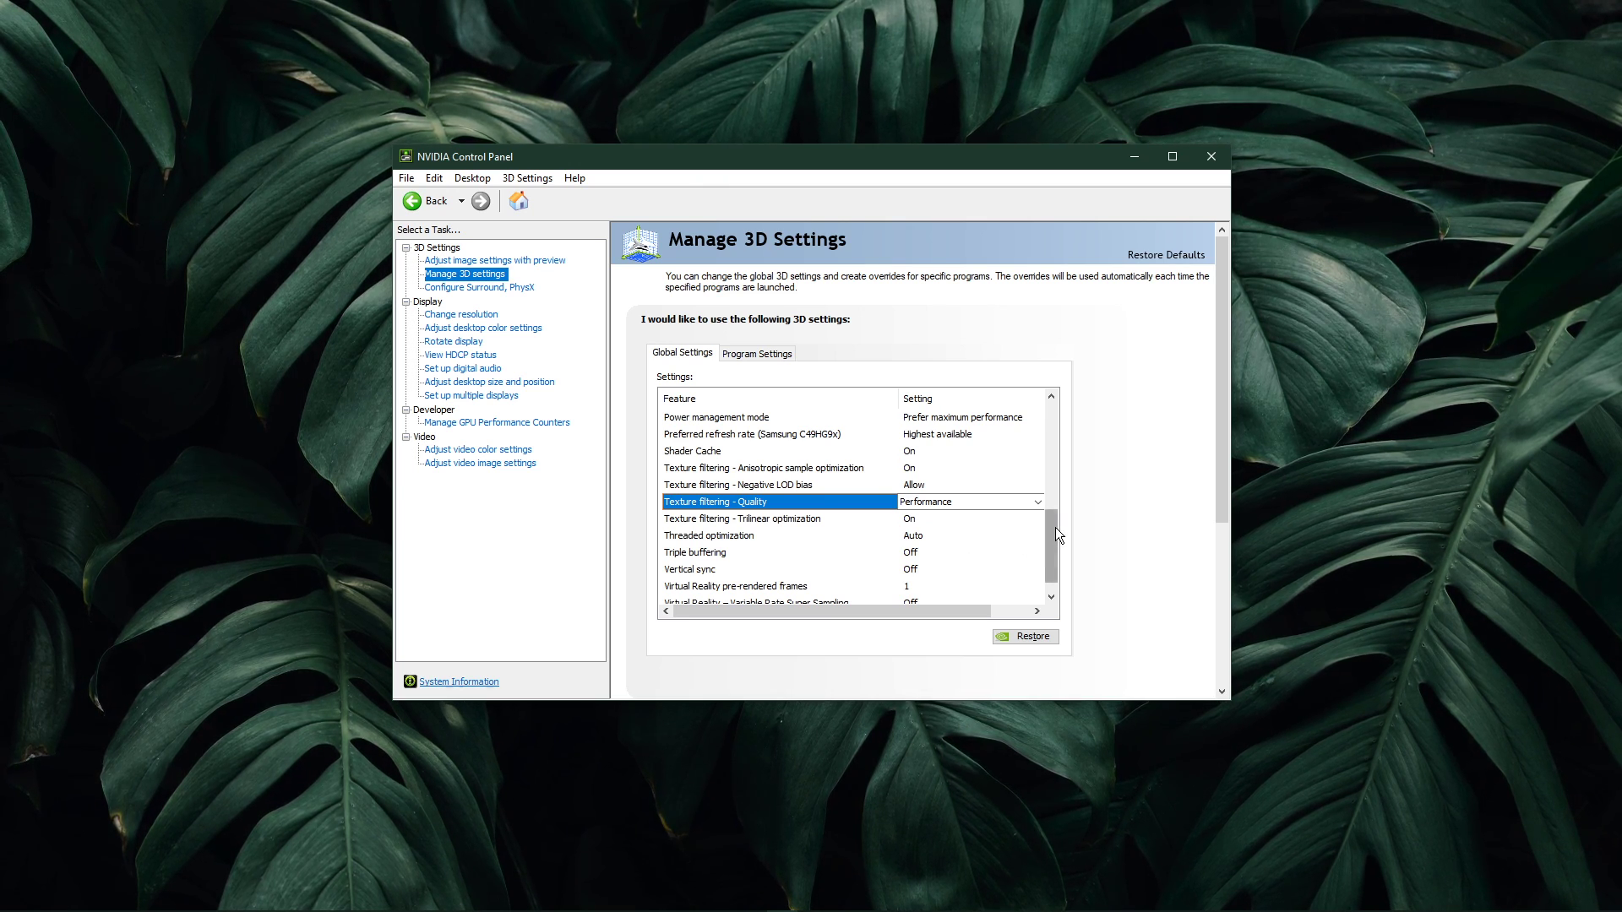
scroll(1056, 527, down, 1)
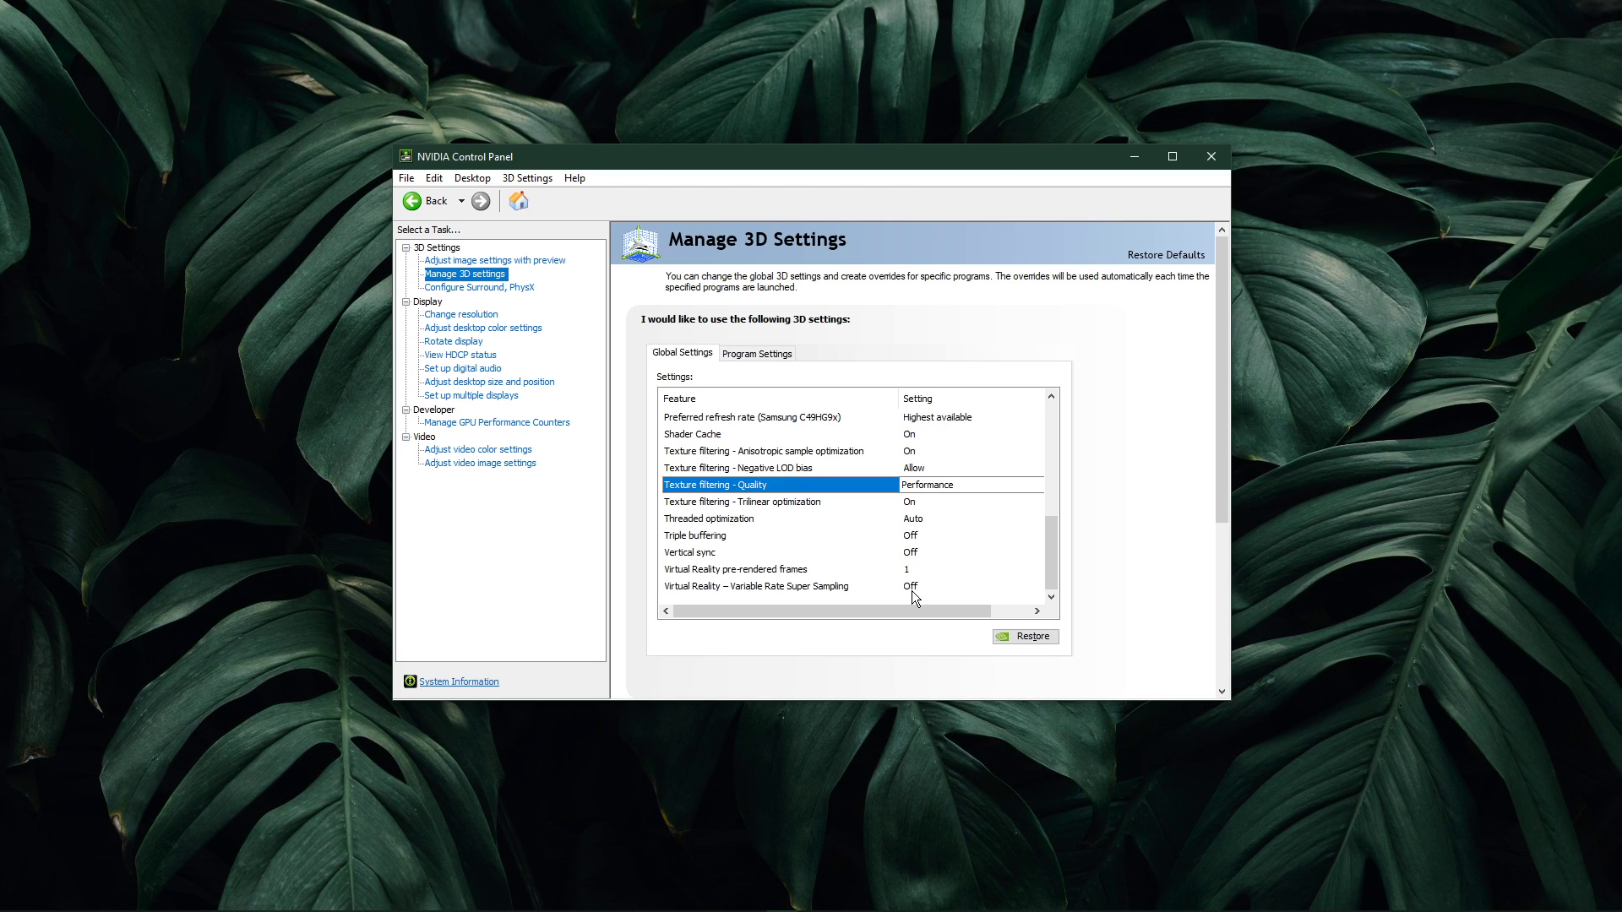
click(437, 321)
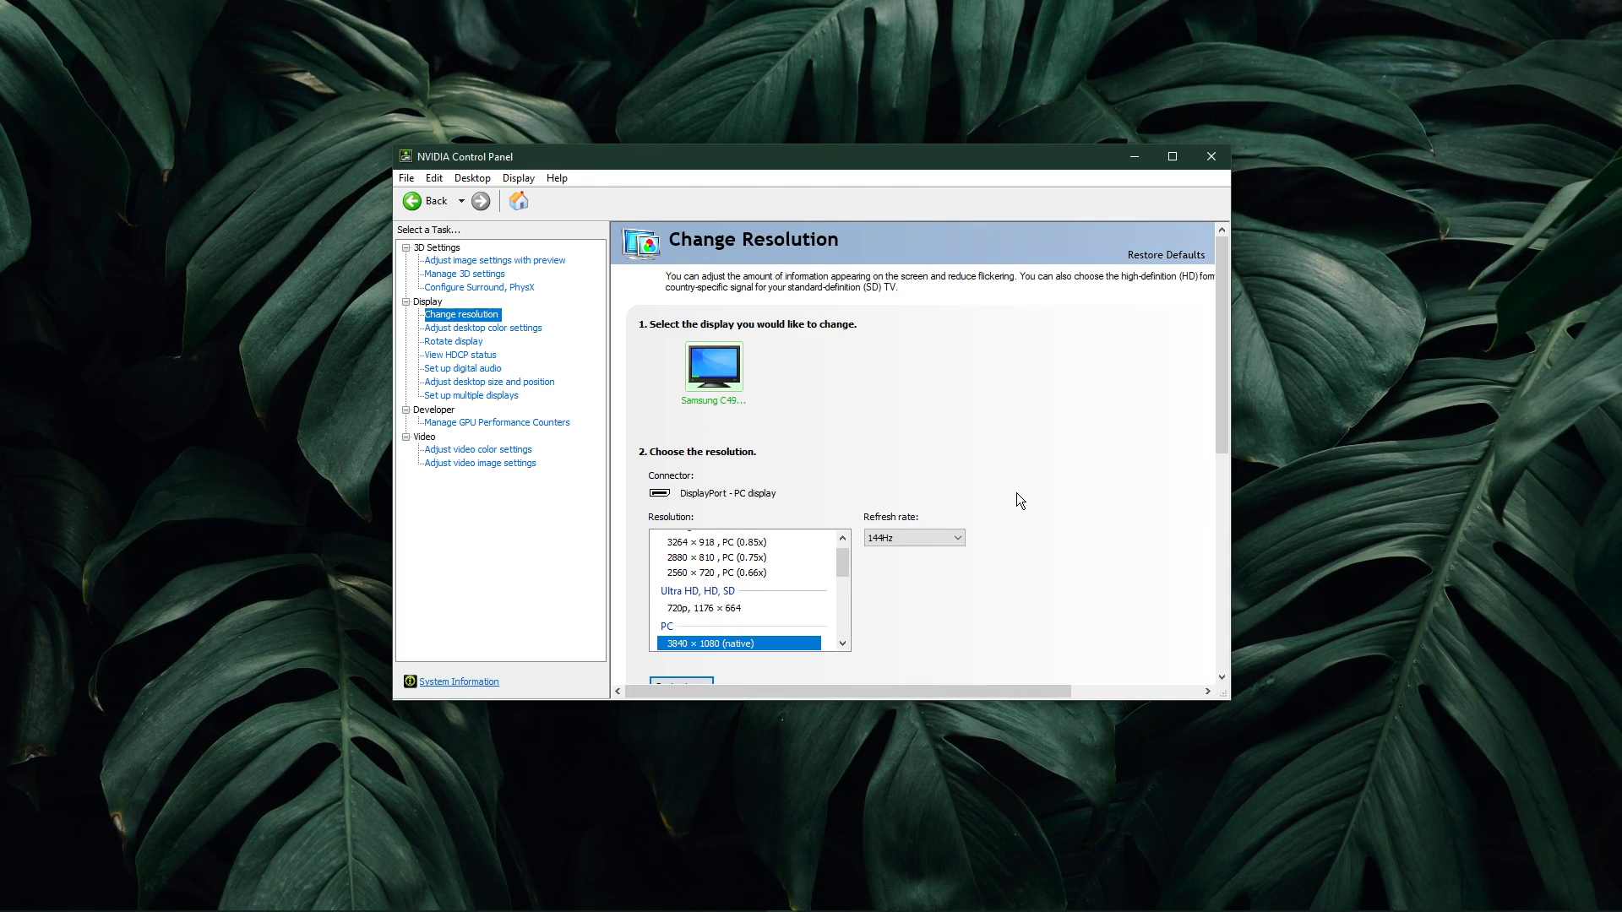
scroll(1016, 493, down, 1)
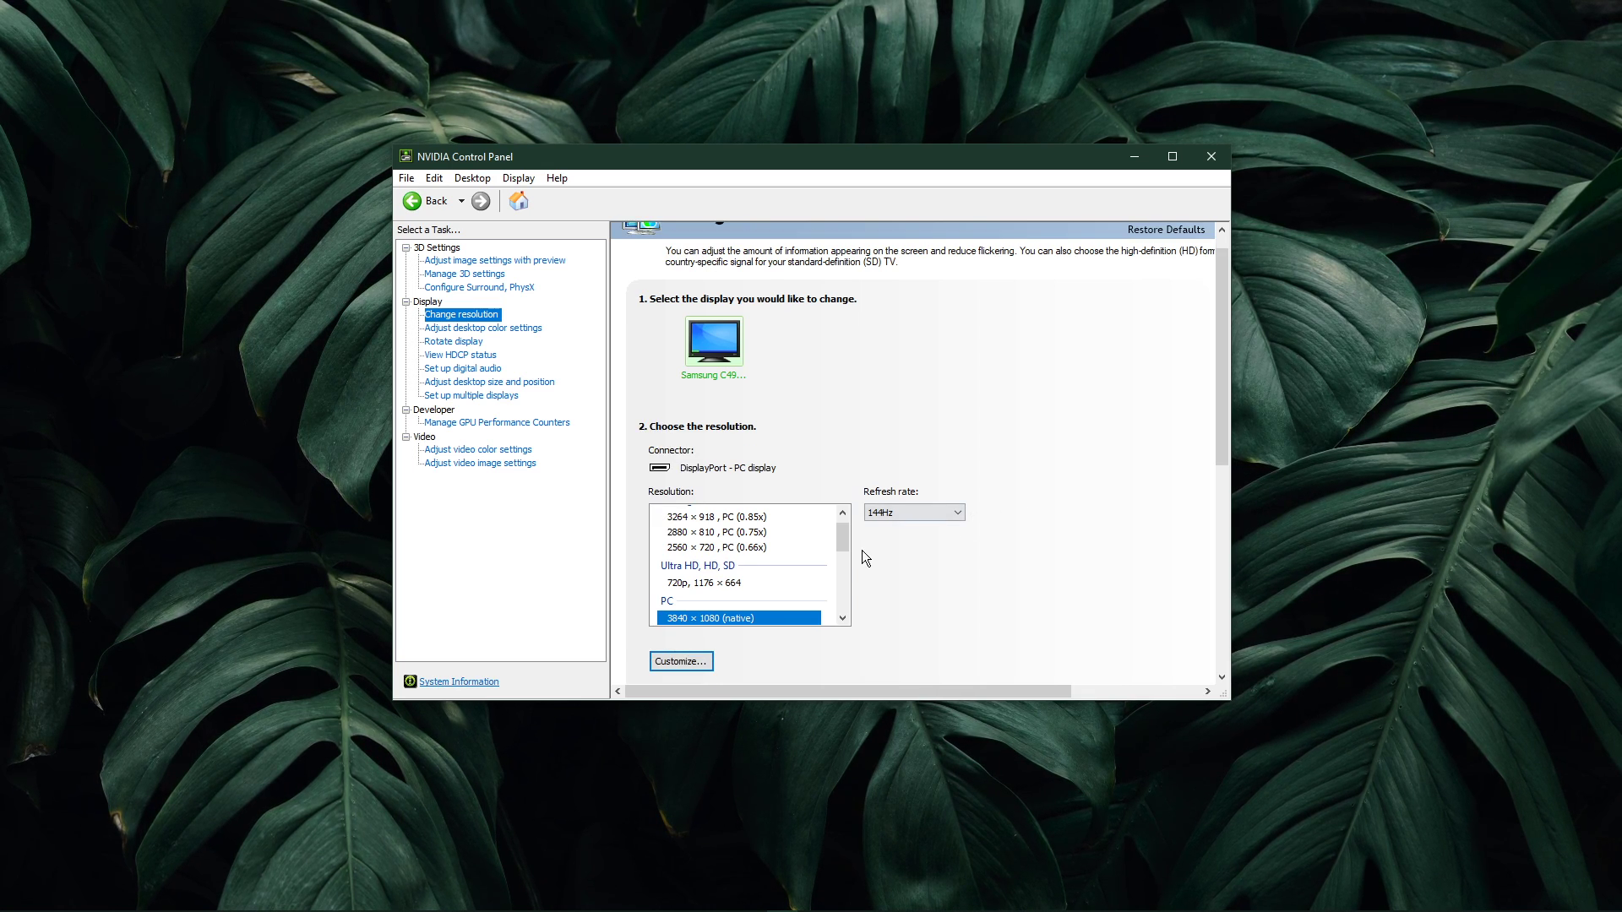
mouse_move(842, 539)
mouse_down()
mouse_move(839, 610)
mouse_move(850, 555)
mouse_up()
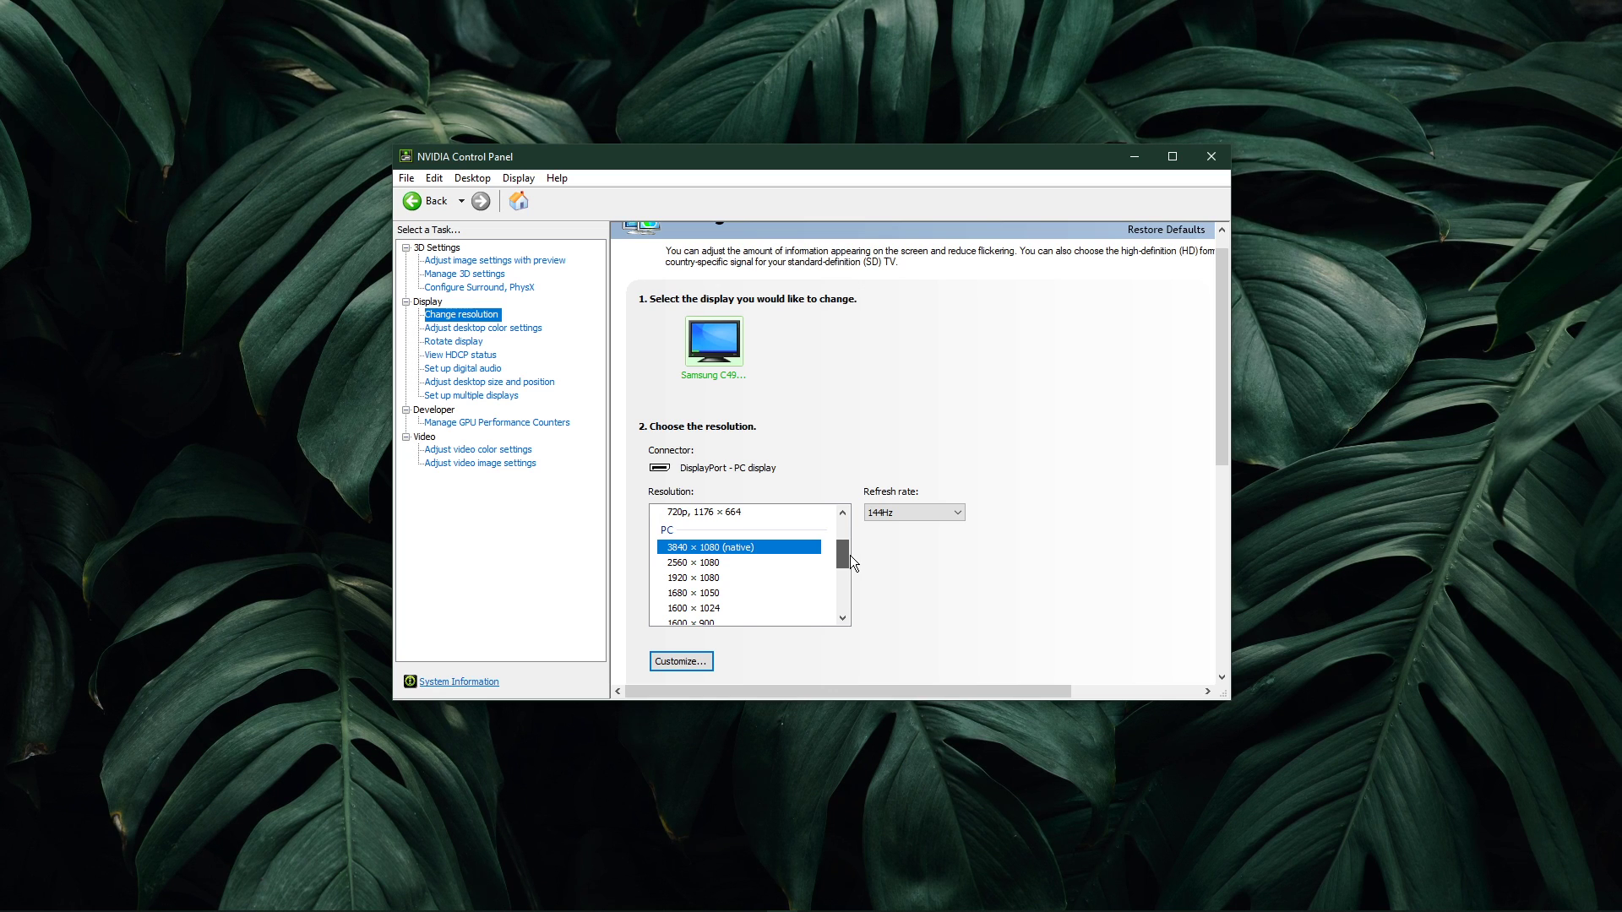
click(960, 517)
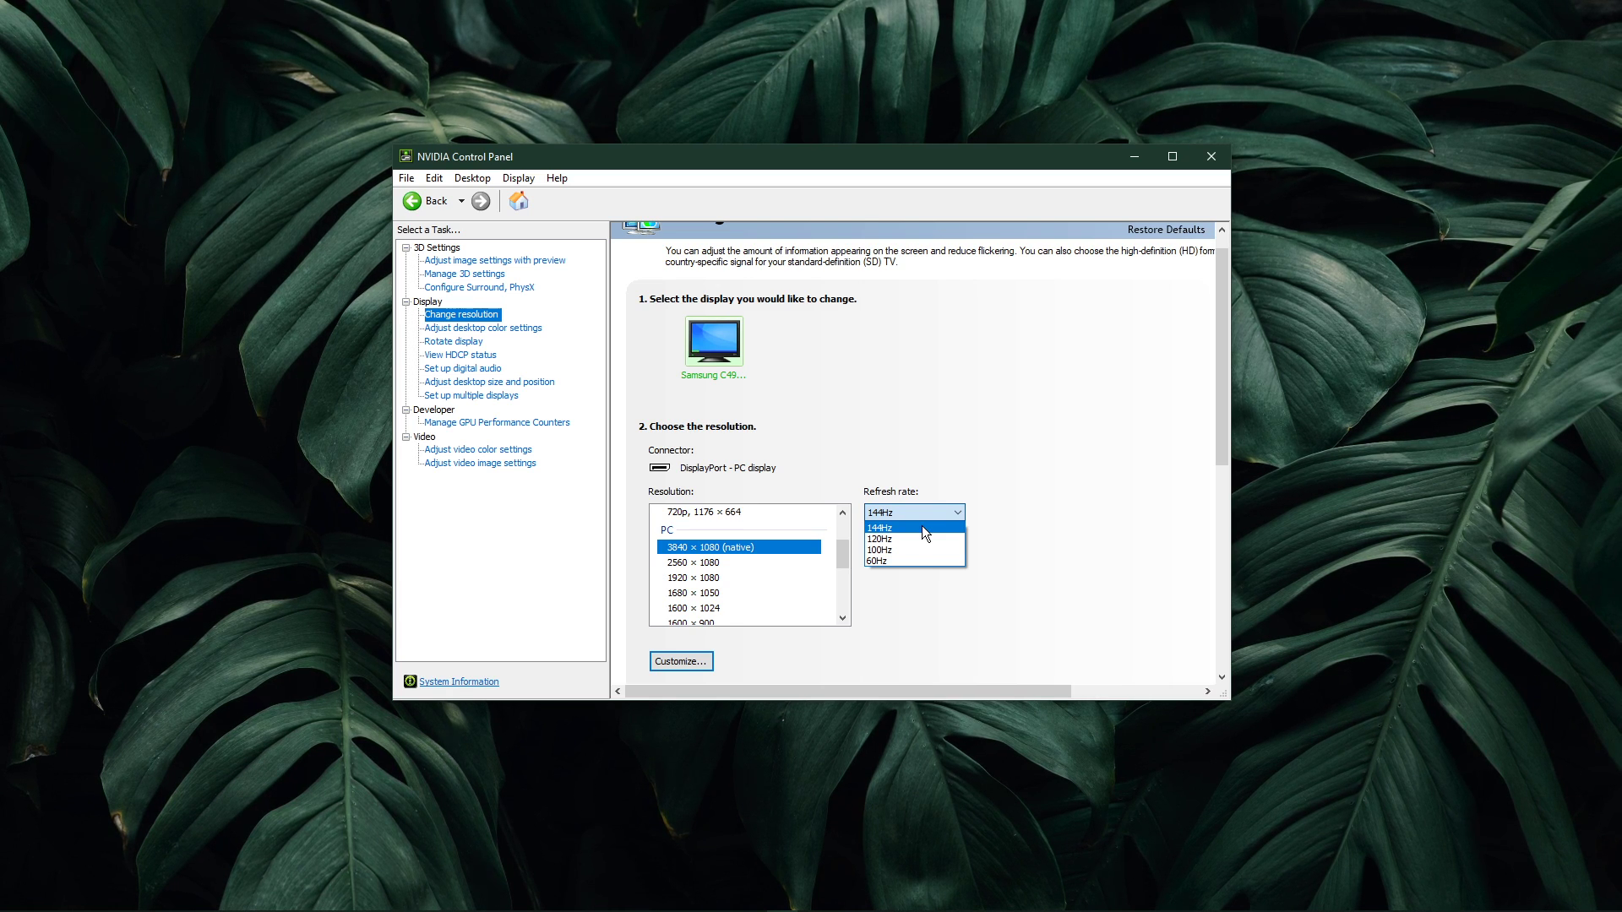
click(984, 510)
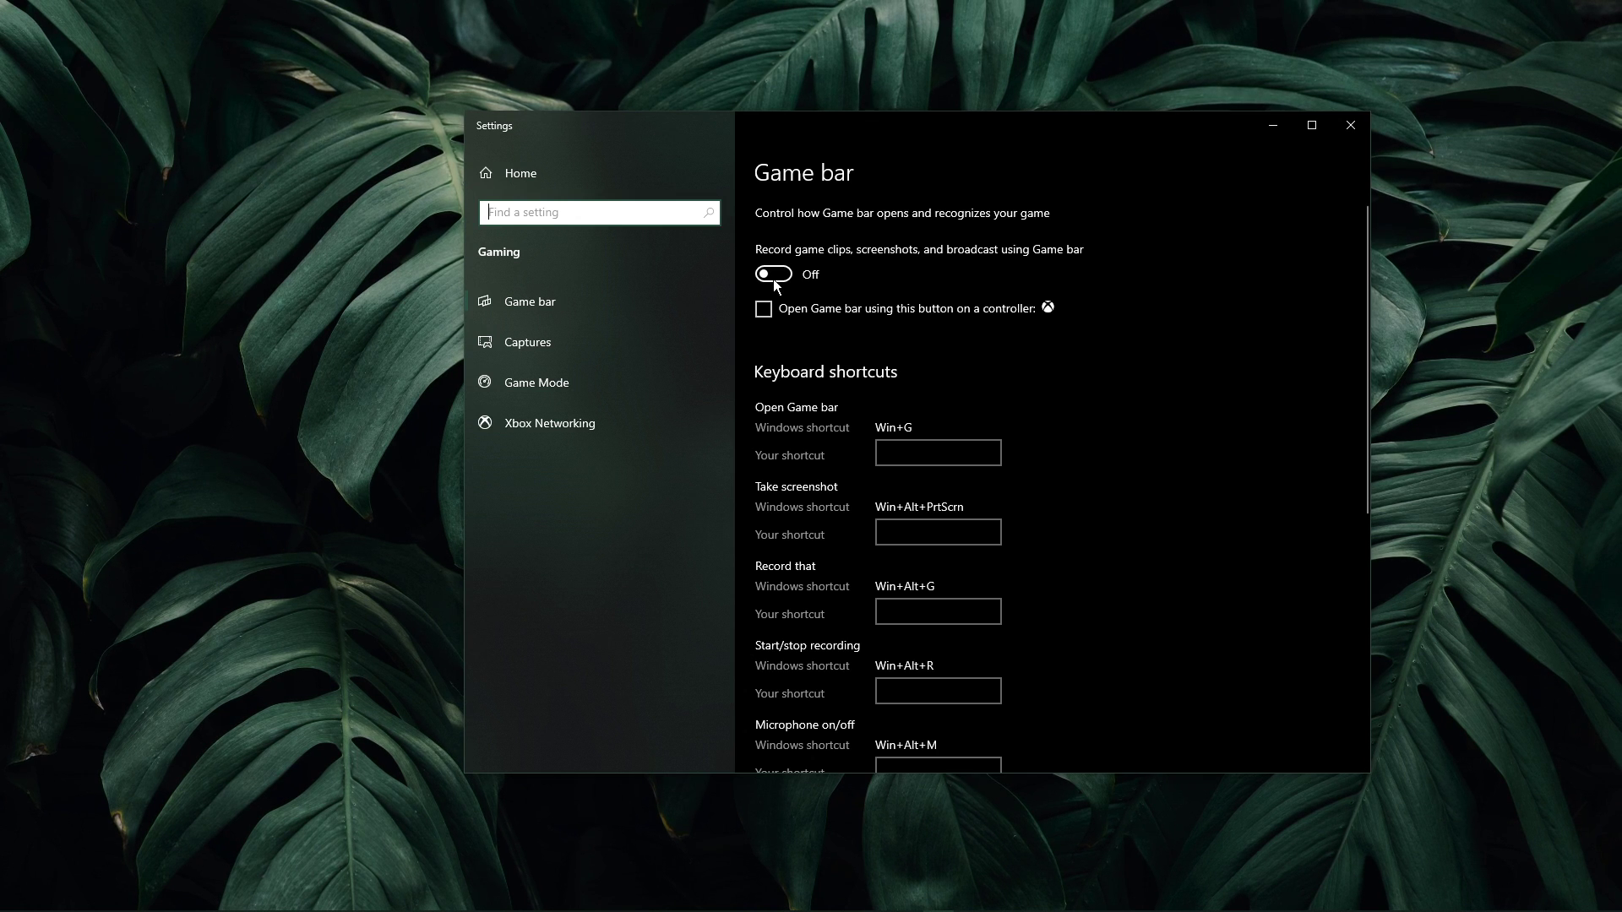
On the Captures page, verify Background recording and Record audio are both Off.
click(671, 347)
scroll(813, 392, down, 1)
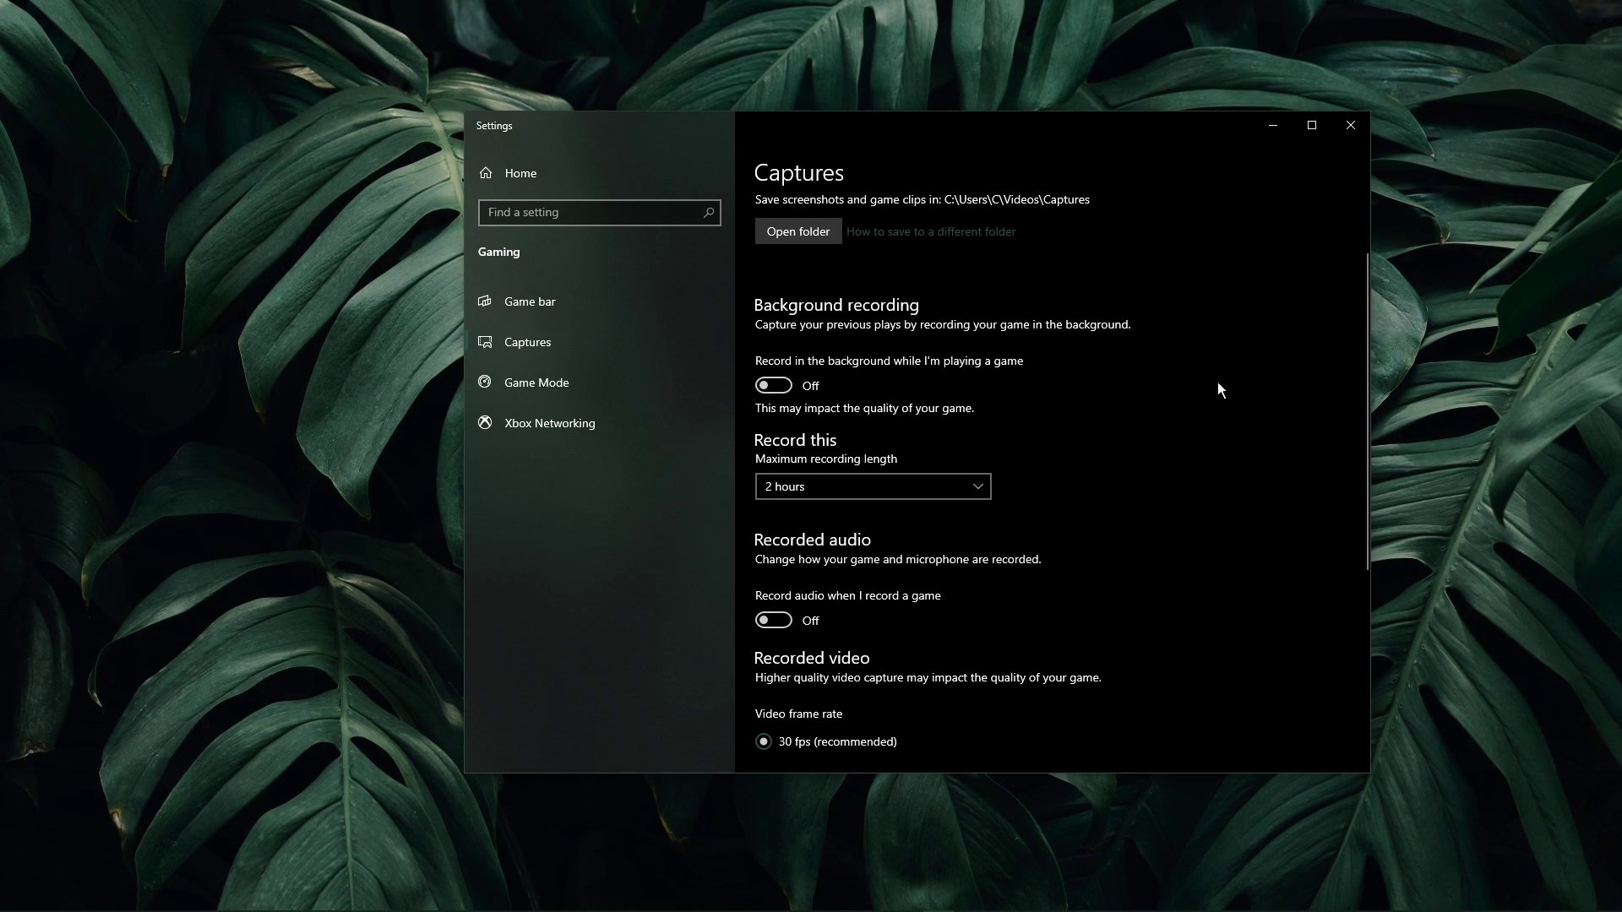
scroll(1293, 383, up, 1)
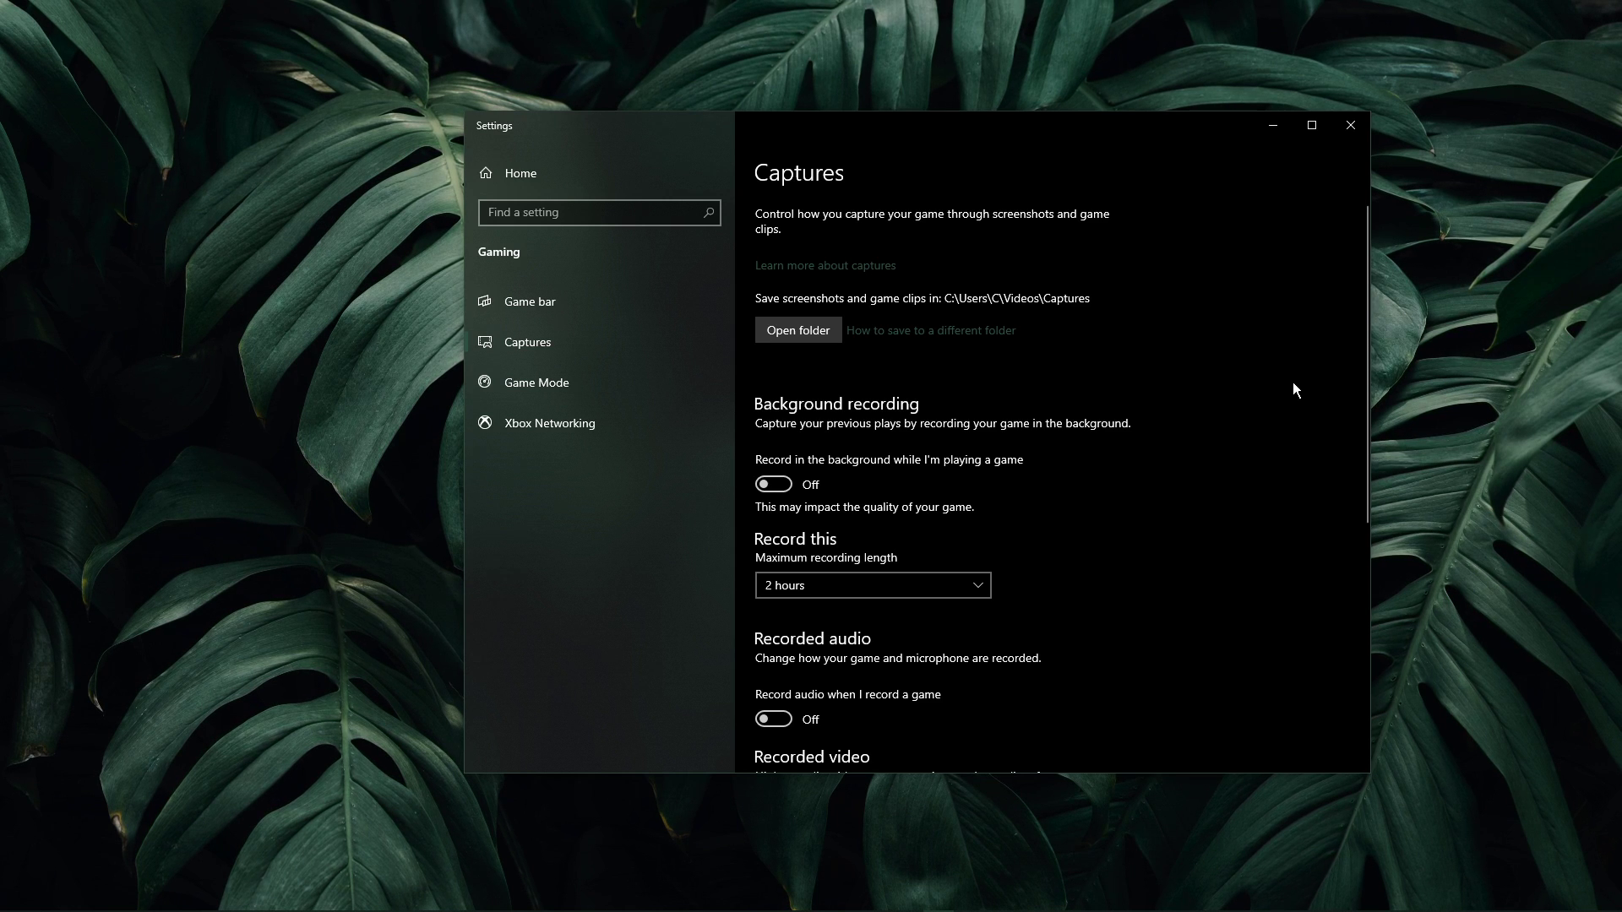
scroll(1293, 387, down, 4)
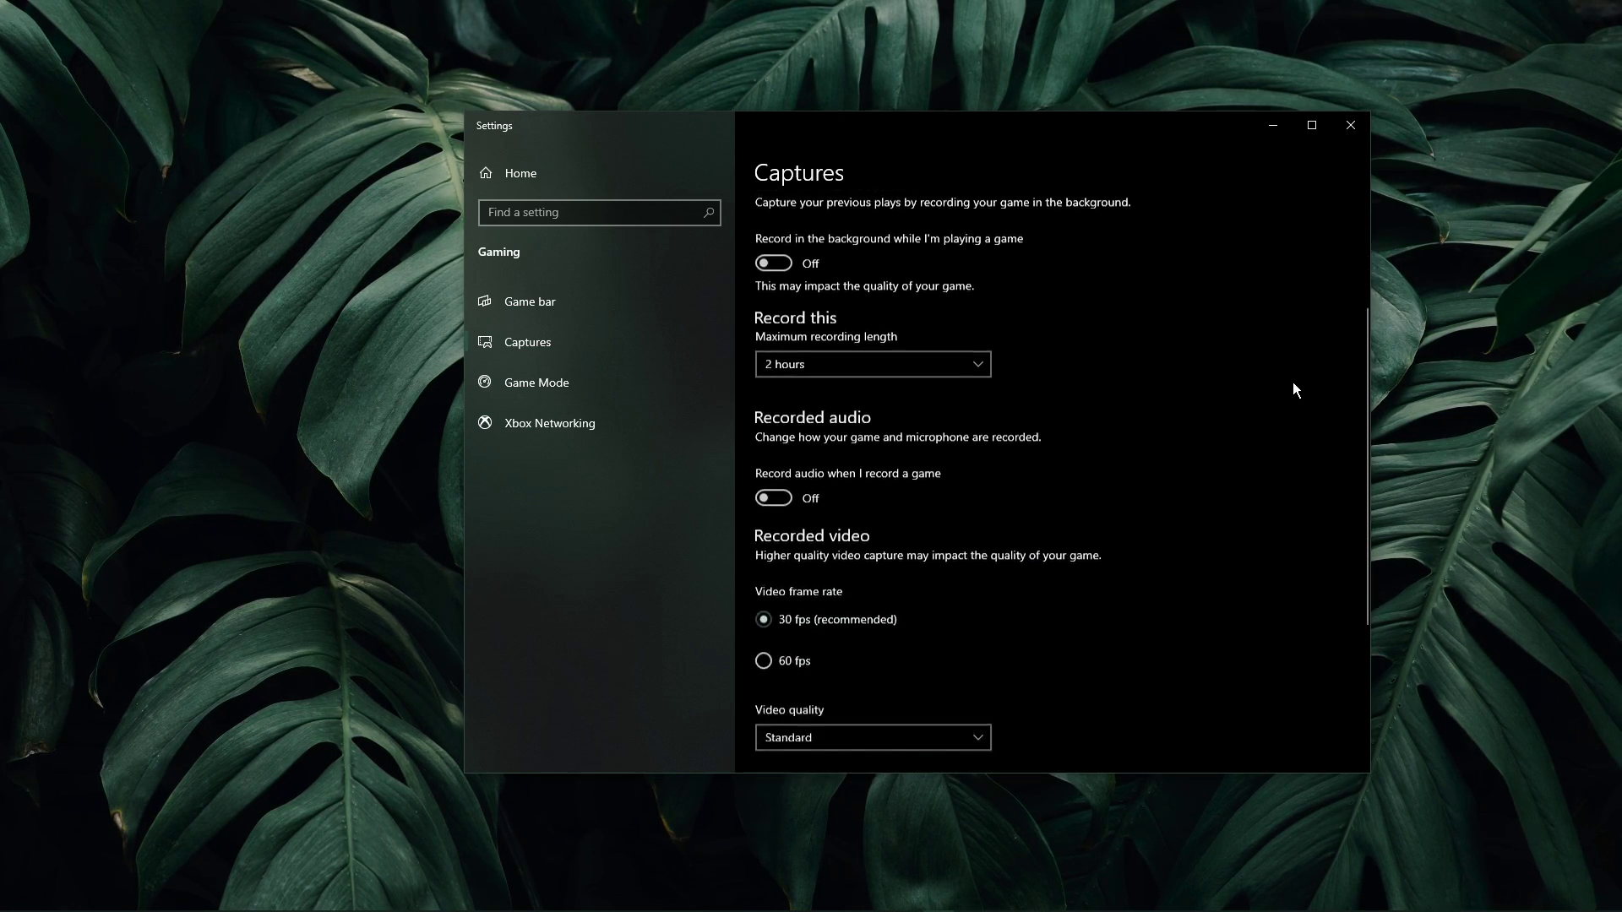
scroll(1292, 385, up, 4)
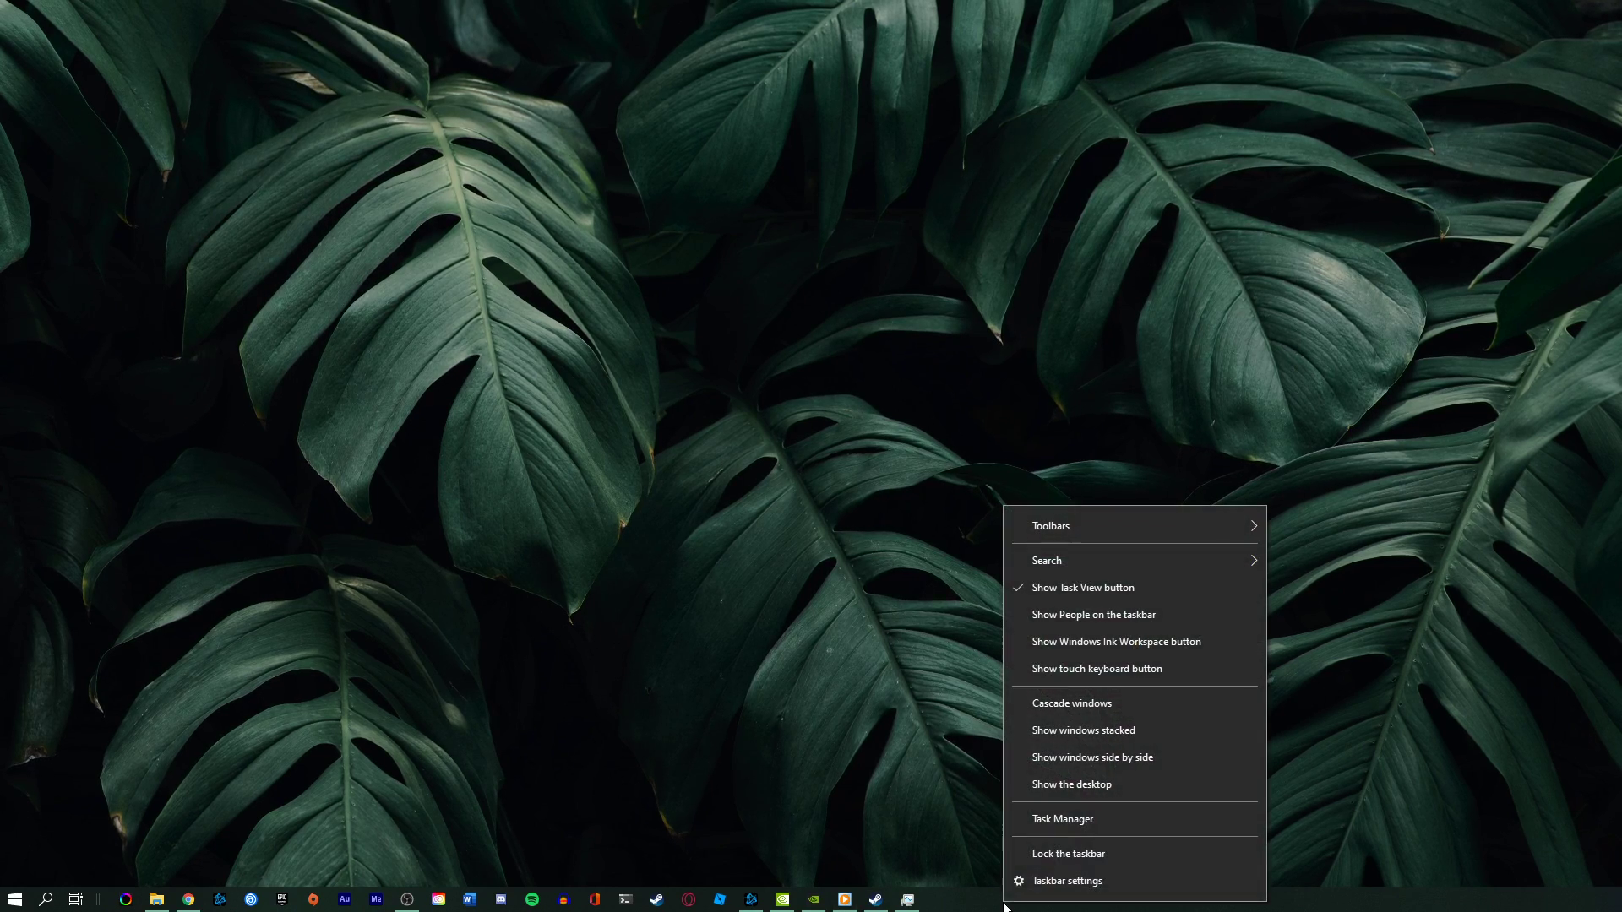
Open Task Manager and sort processes by memory, then by CPU usage highest first.
click(1050, 816)
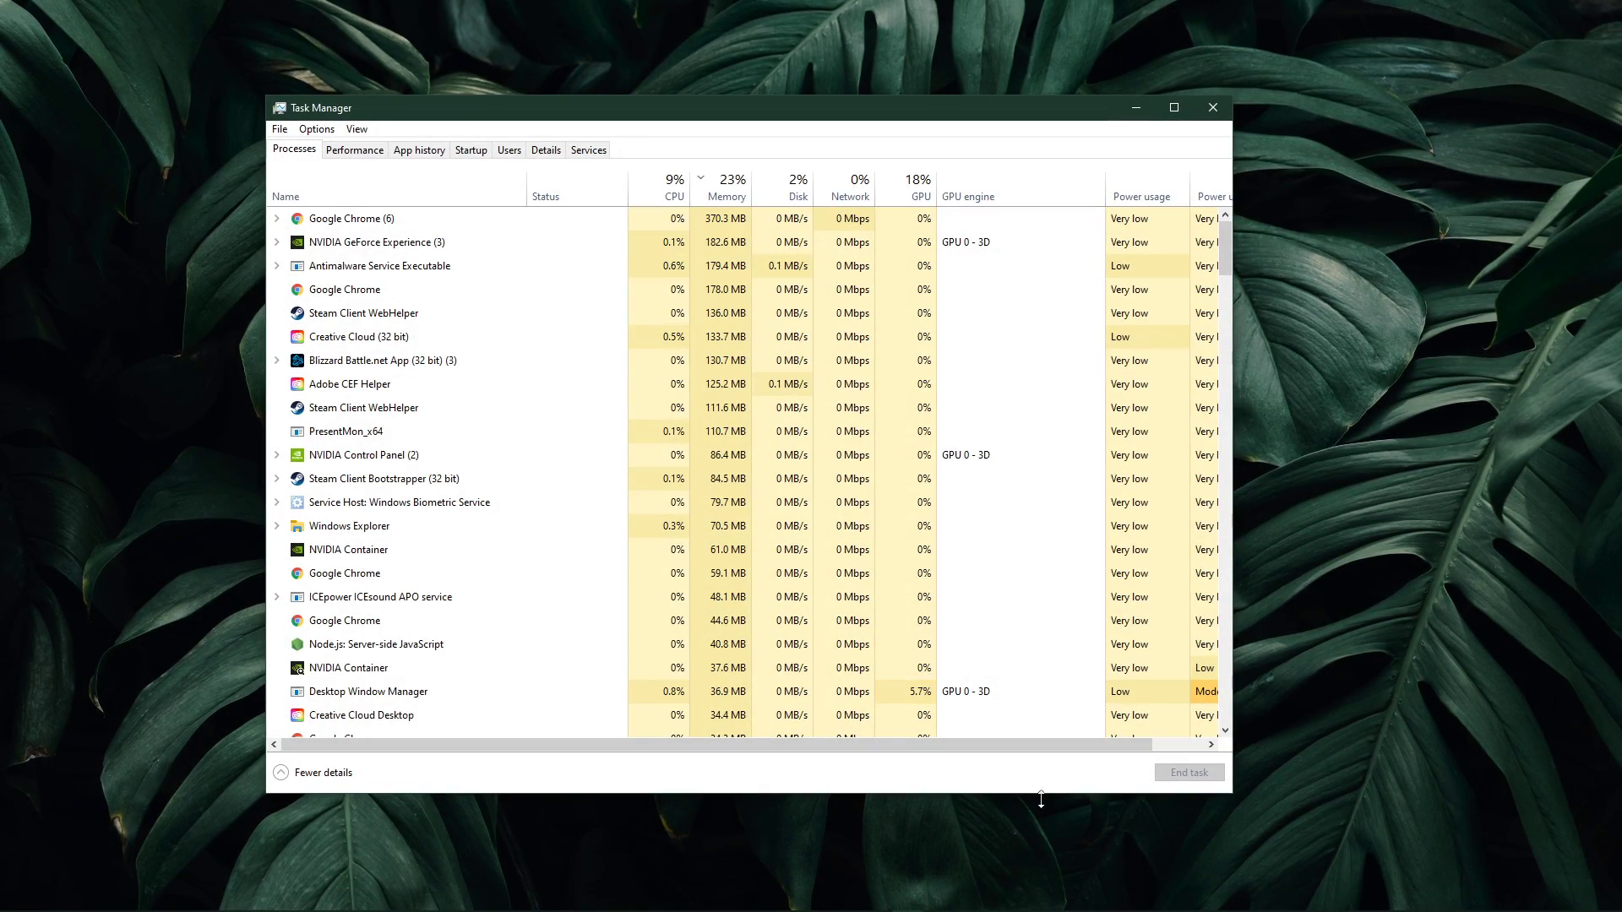
click(414, 219)
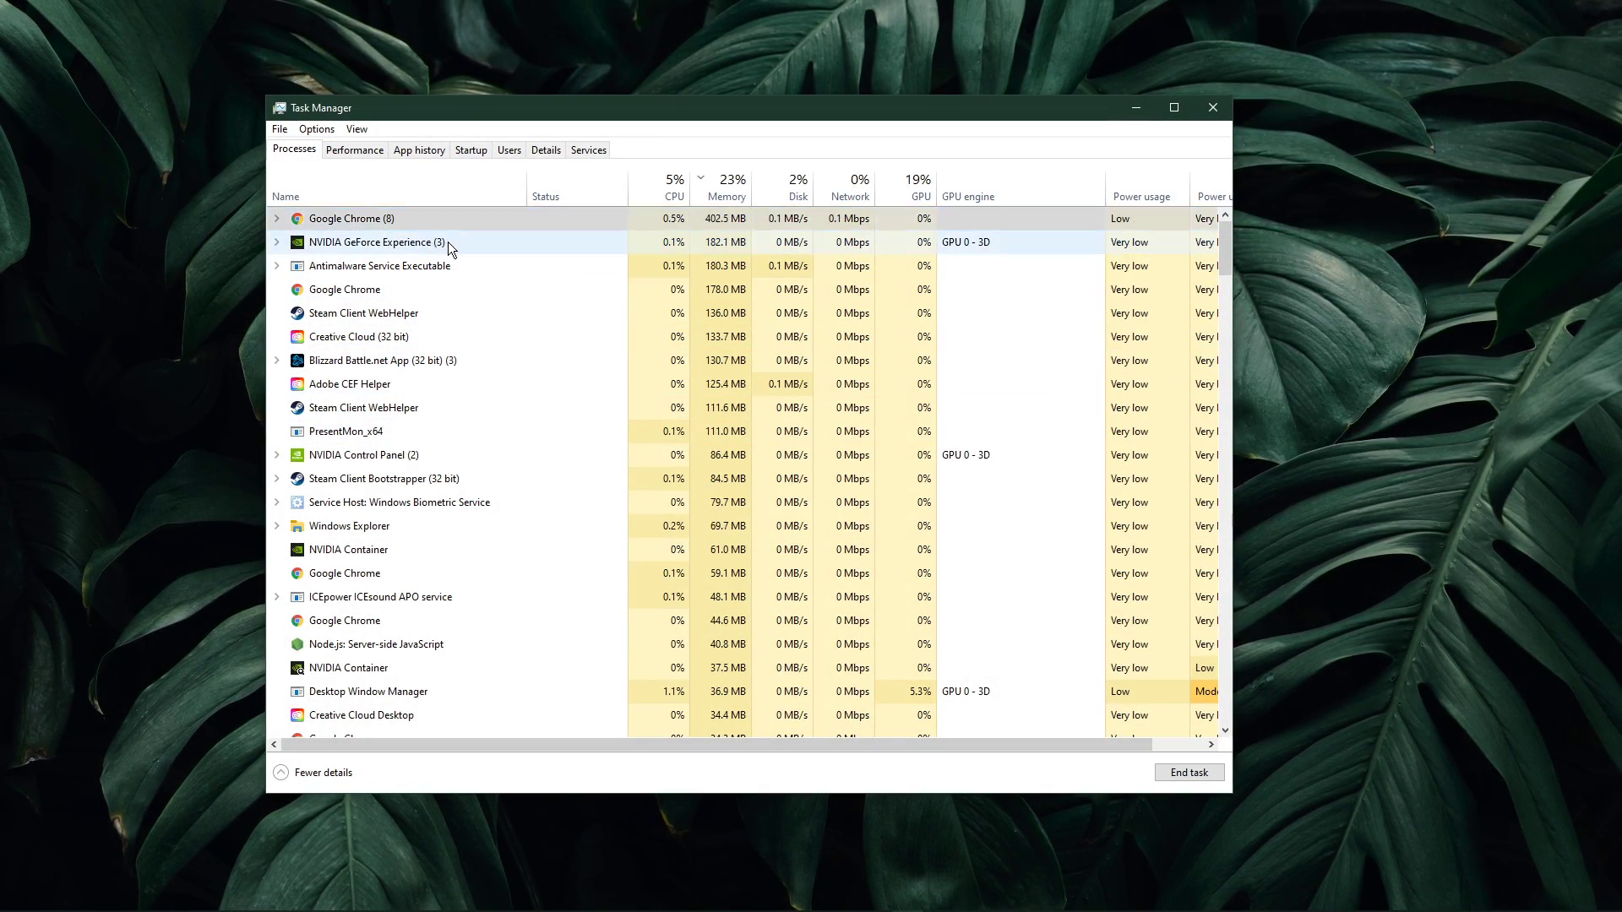
click(710, 193)
click(710, 193)
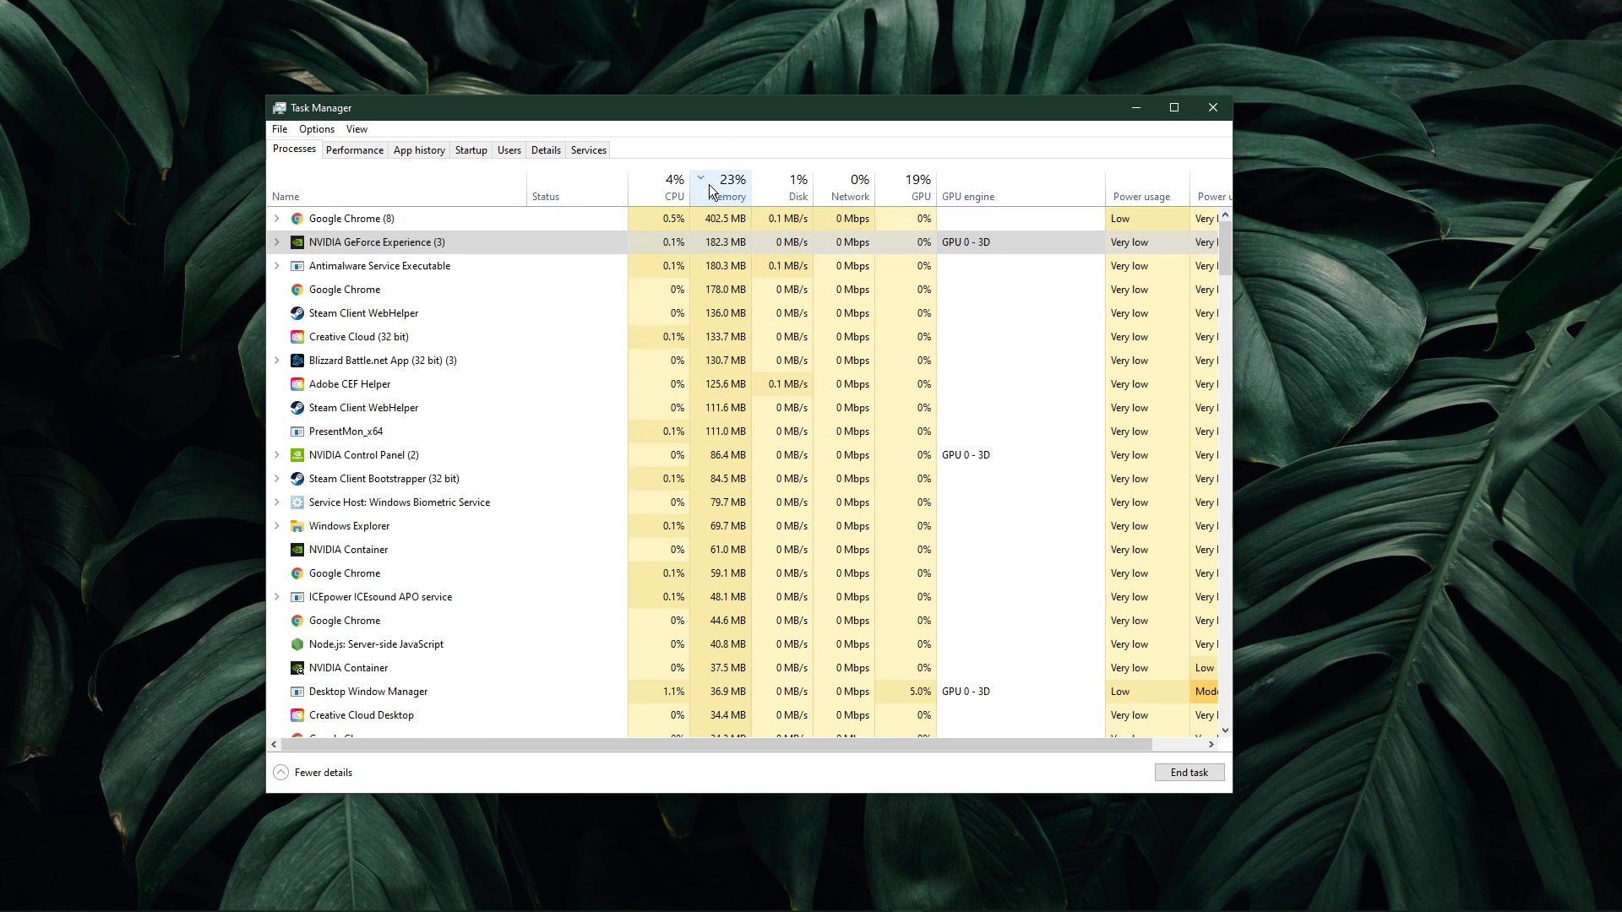
click(681, 189)
click(671, 190)
click(656, 191)
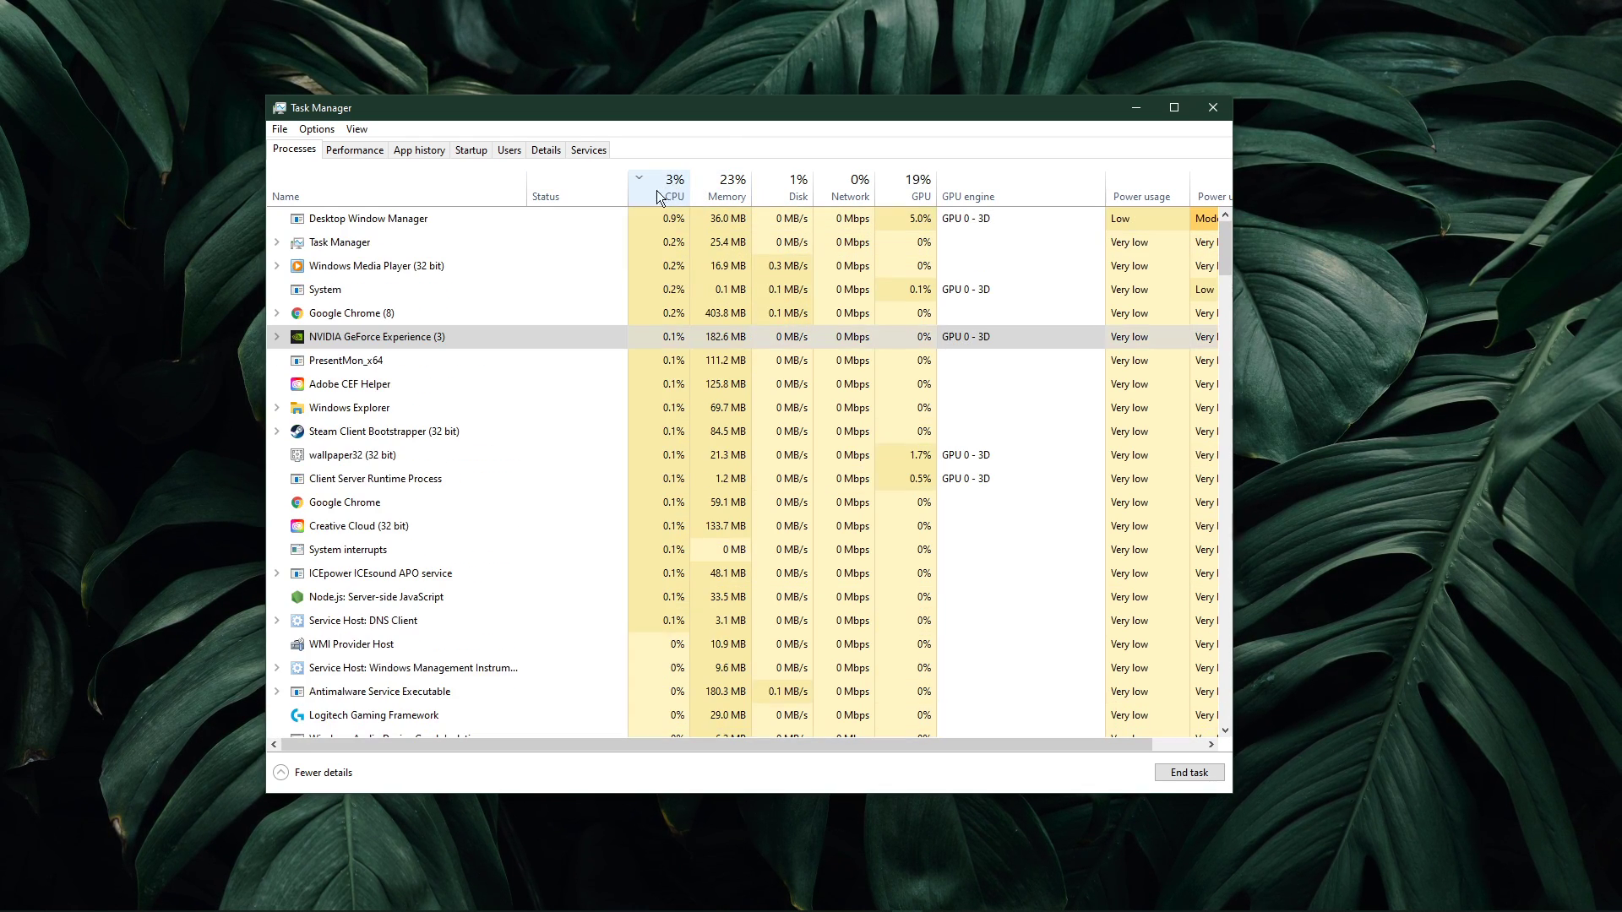
Inspect the context menus of the Steam Client Bootstrapper and another background process.
click(475, 245)
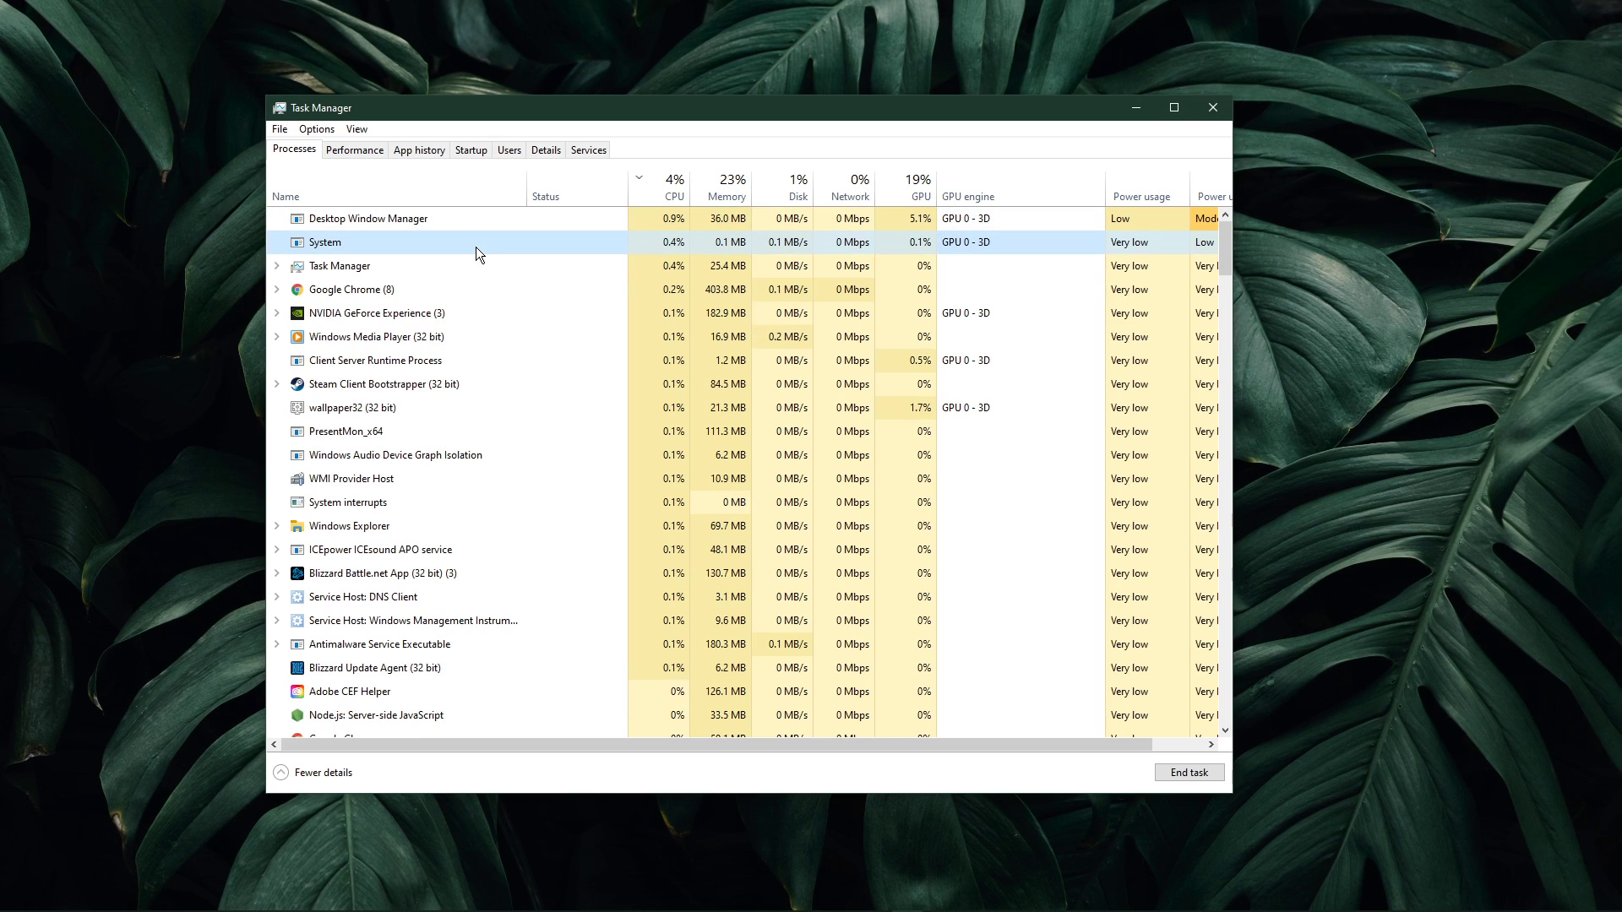
right_click(427, 384)
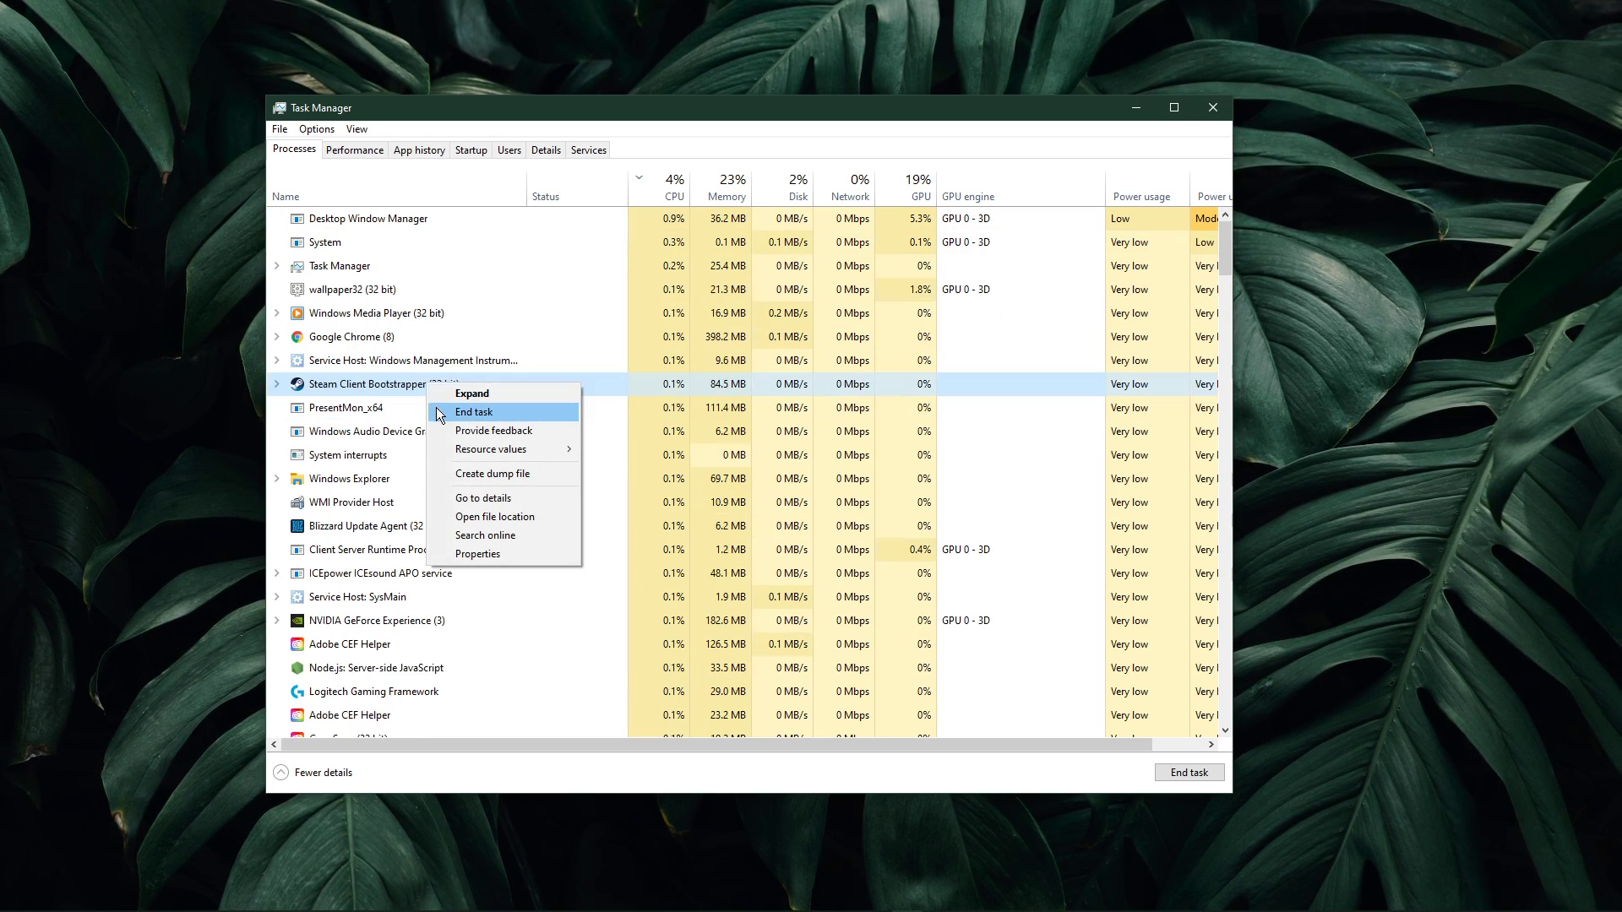
right_click(410, 345)
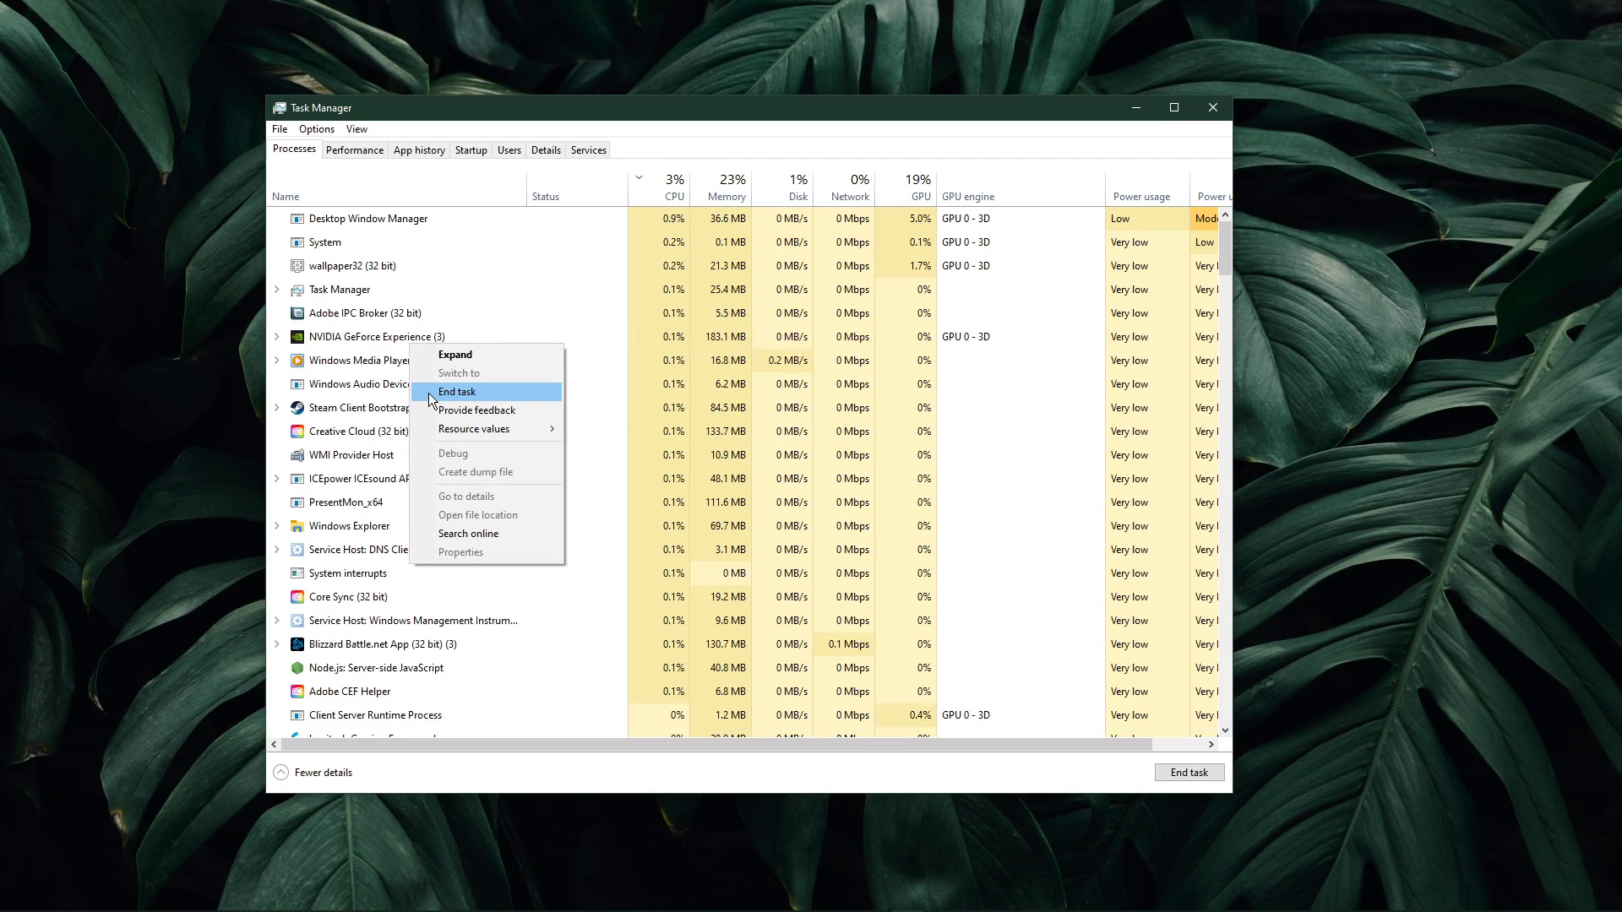
Check the Delayed launcher startup entry, view the CPU performance graph, and launch Resource Monitor.
click(463, 151)
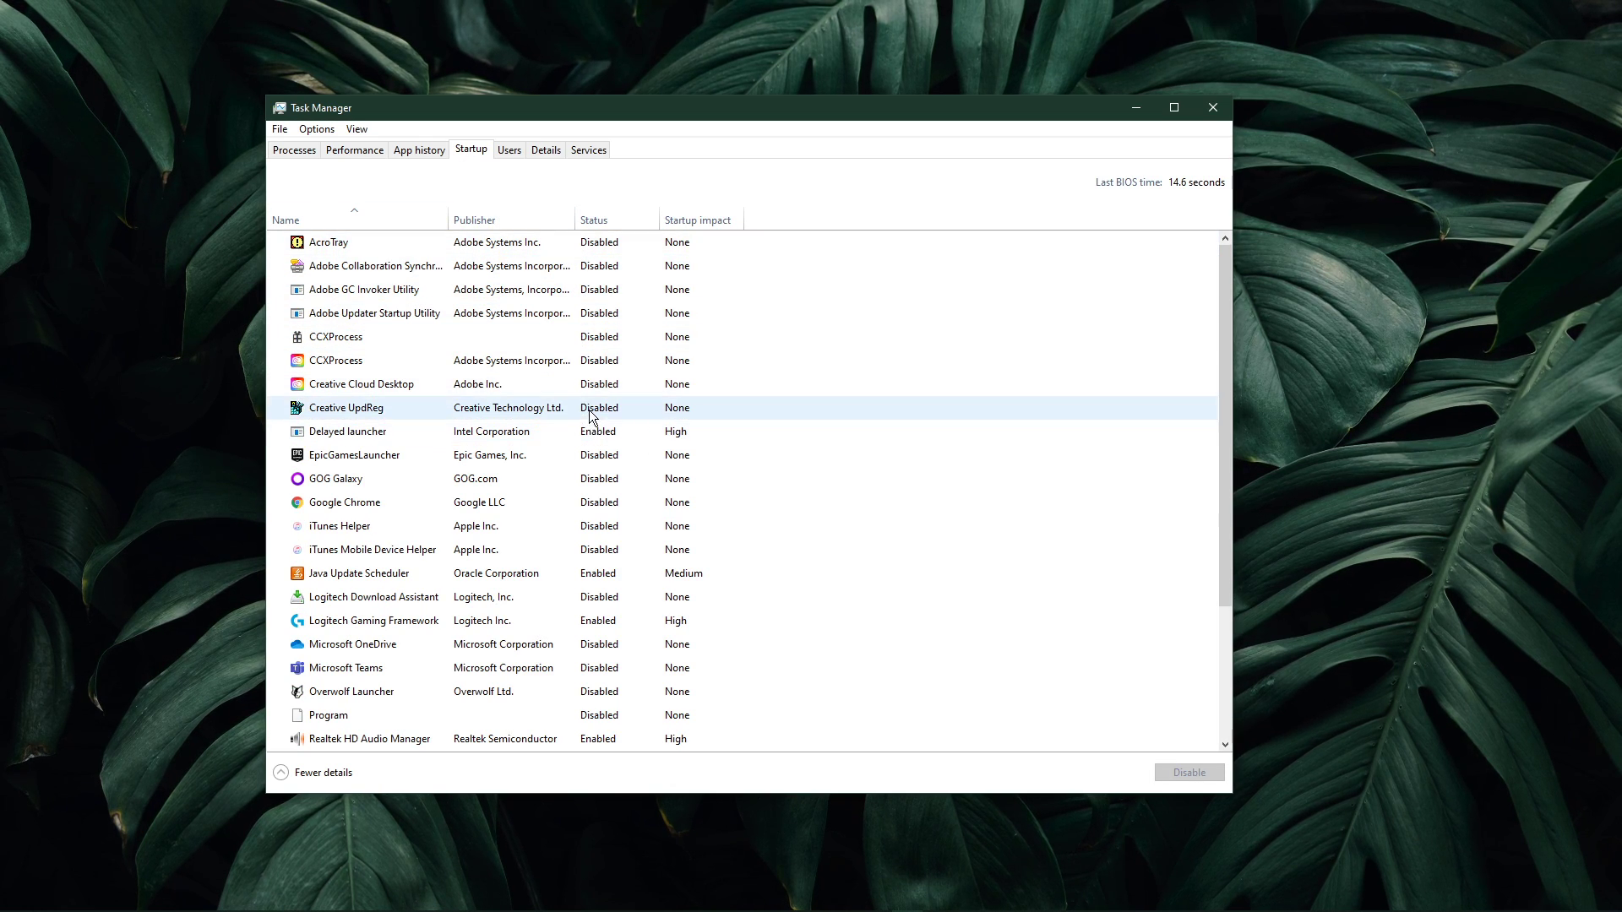
click(537, 433)
right_click(538, 434)
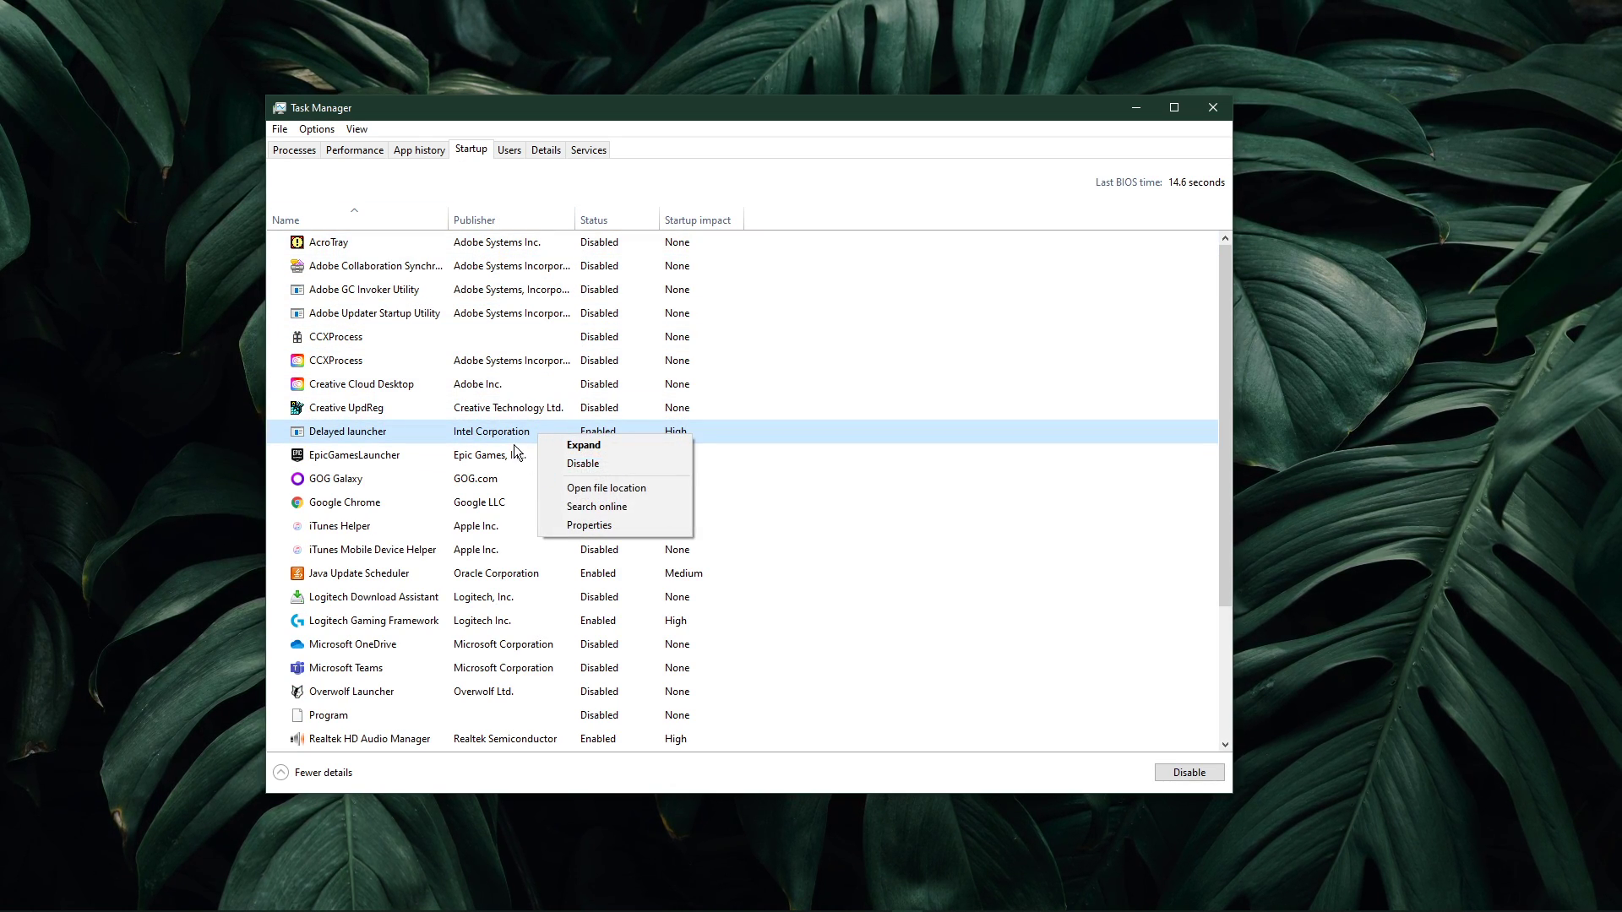
click(514, 444)
click(355, 149)
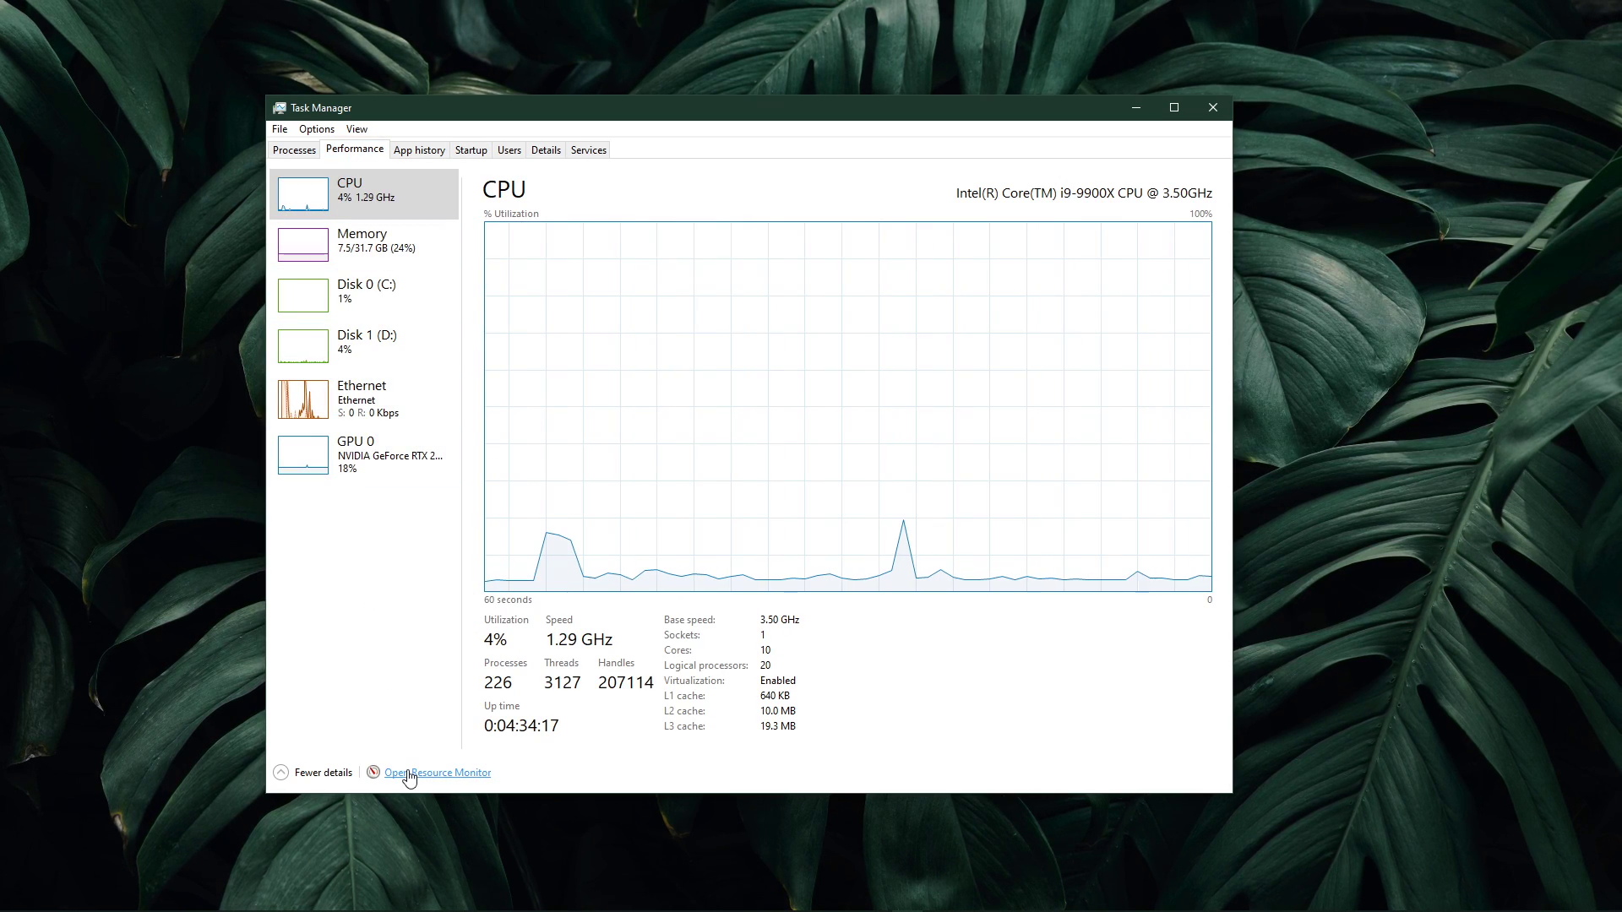
click(409, 774)
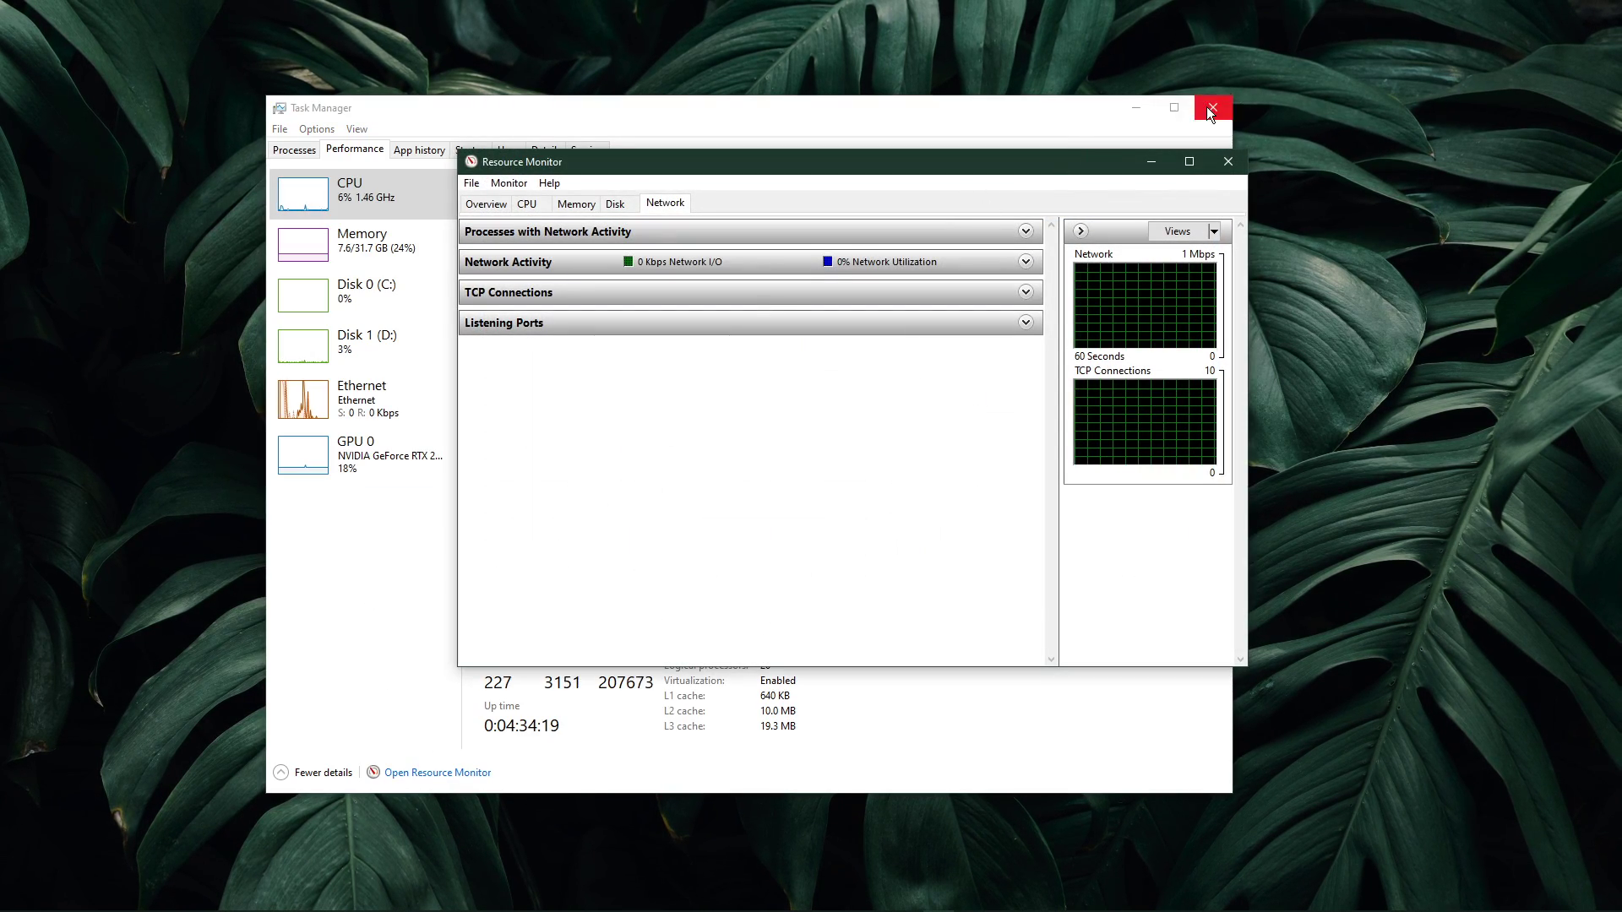
Close Task Manager and expand Processes with Network Activity in Resource Monitor.
click(1210, 111)
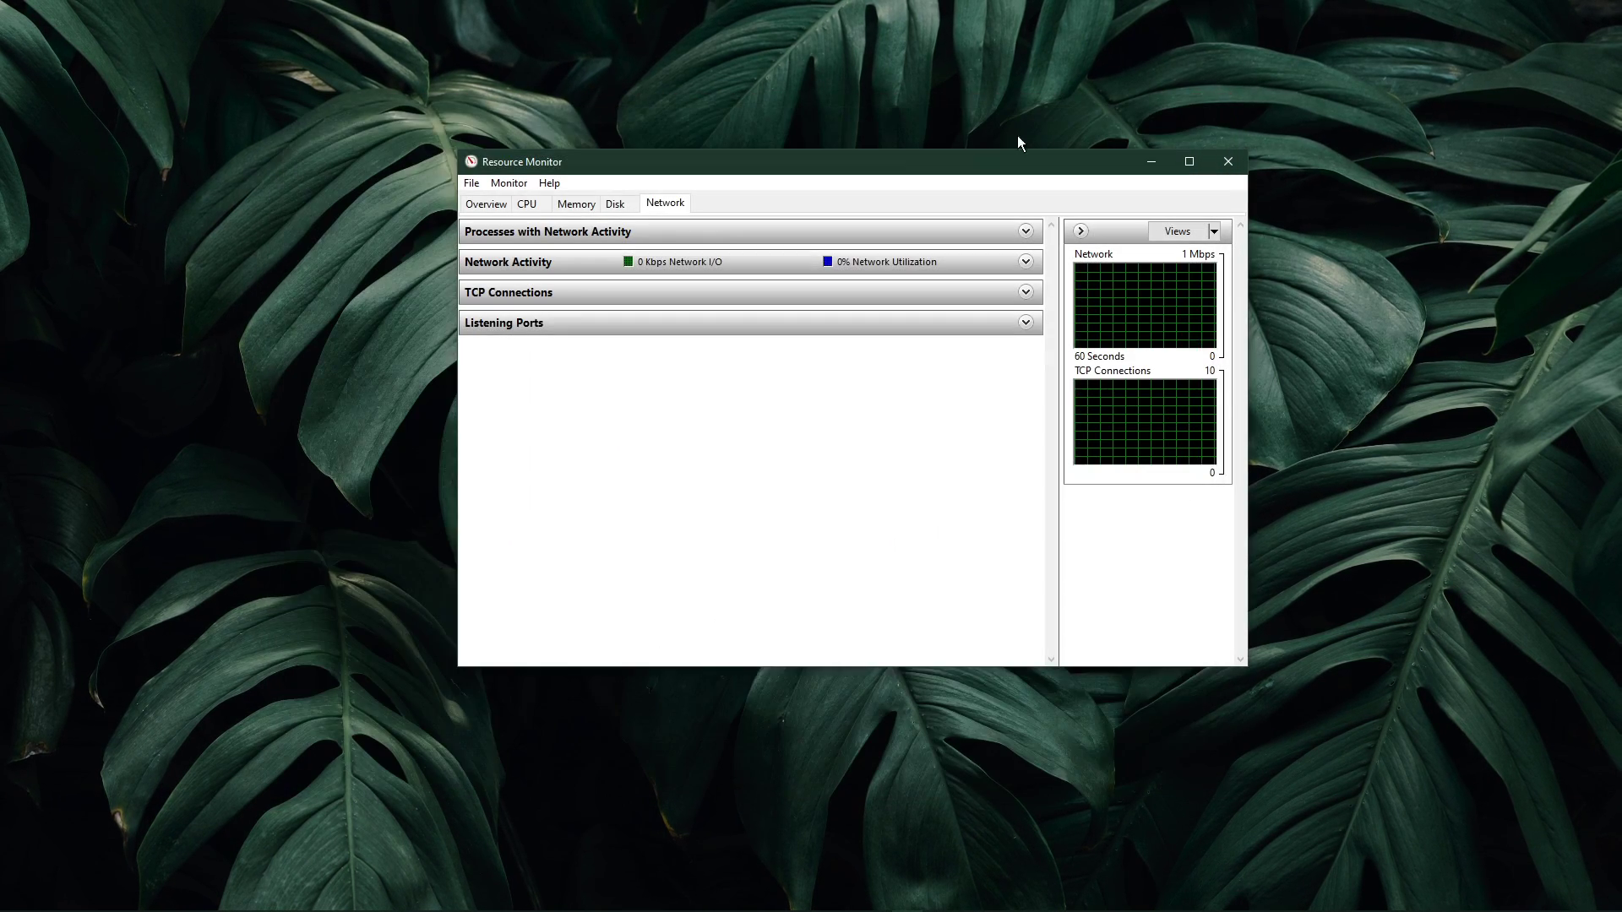
click(657, 227)
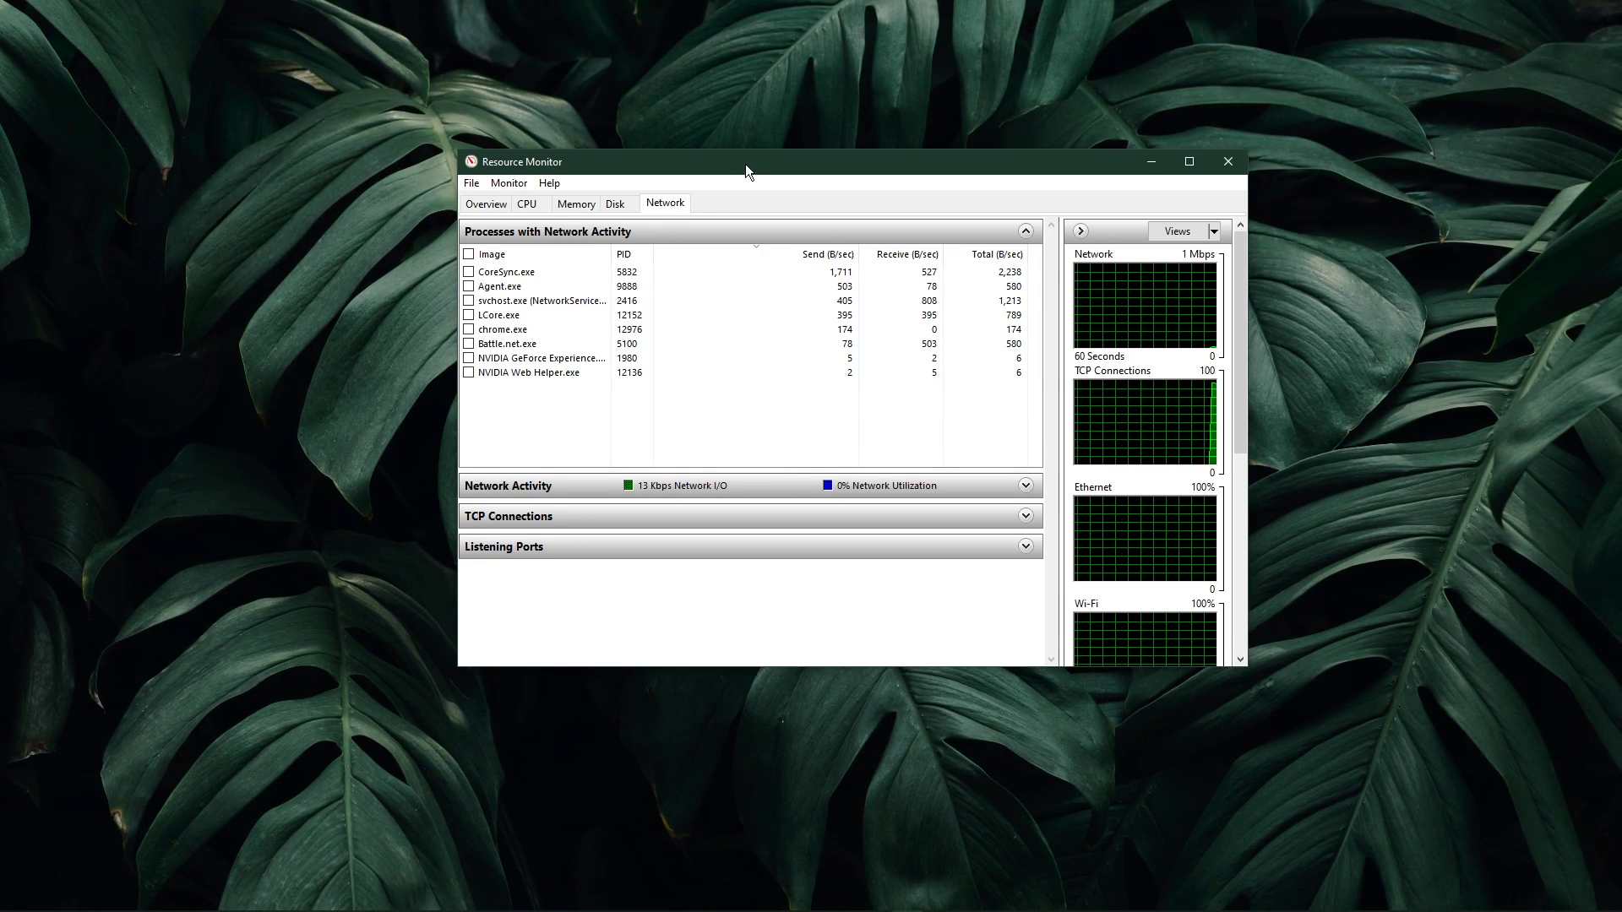
drag(745, 164, 733, 172)
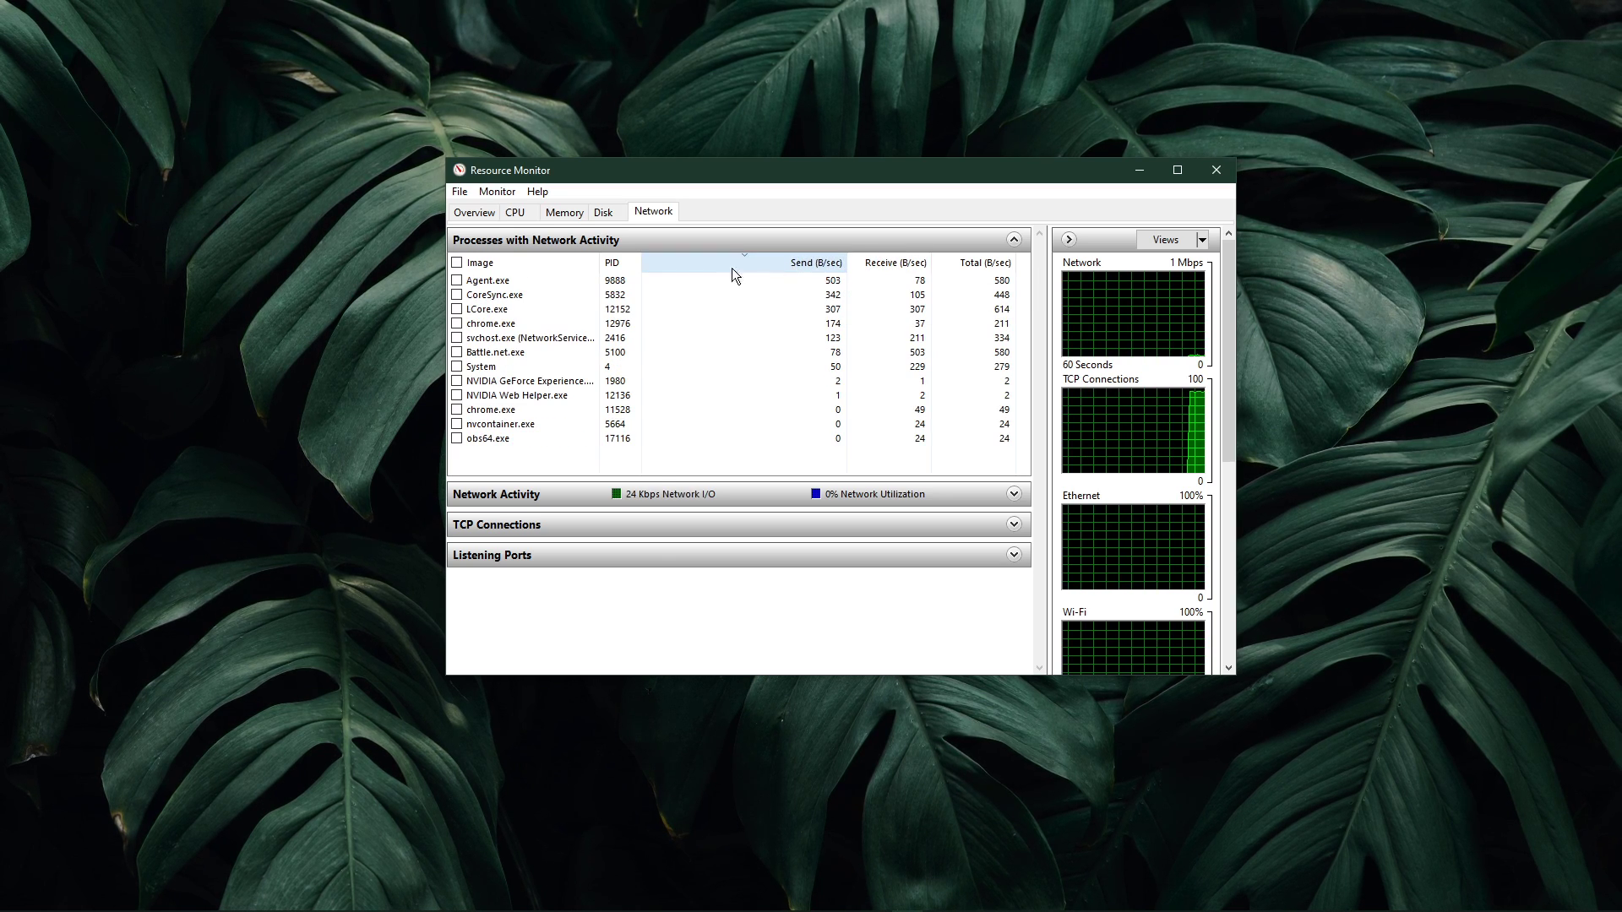
Inspect the chrome.exe processes' action menus without ending them, then collapse the network process list.
click(544, 325)
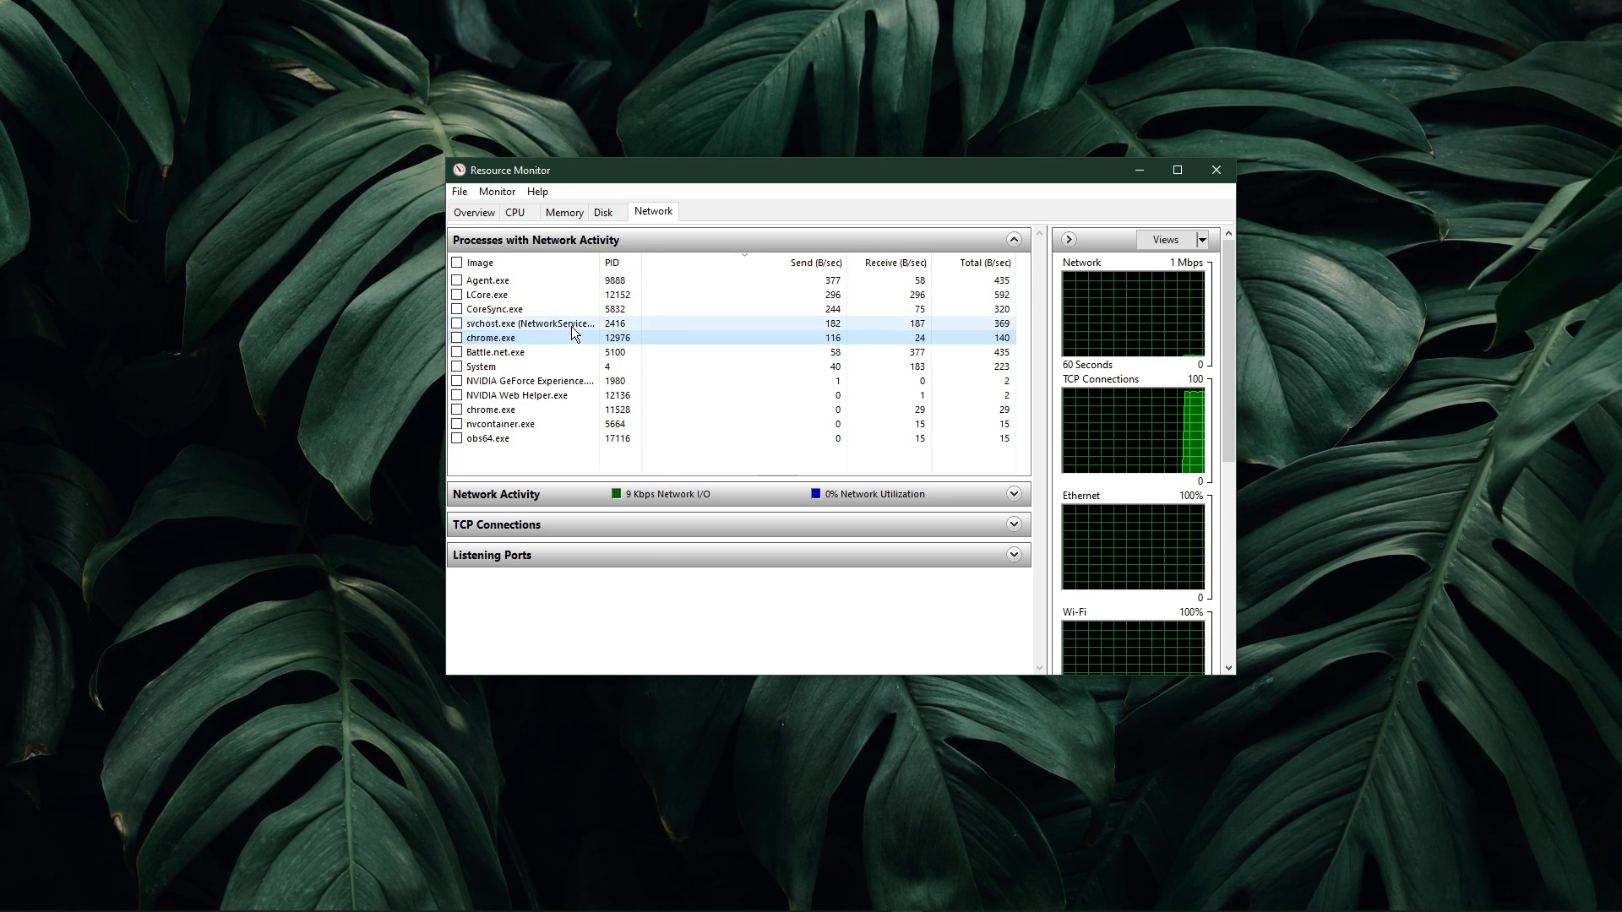
right_click(573, 332)
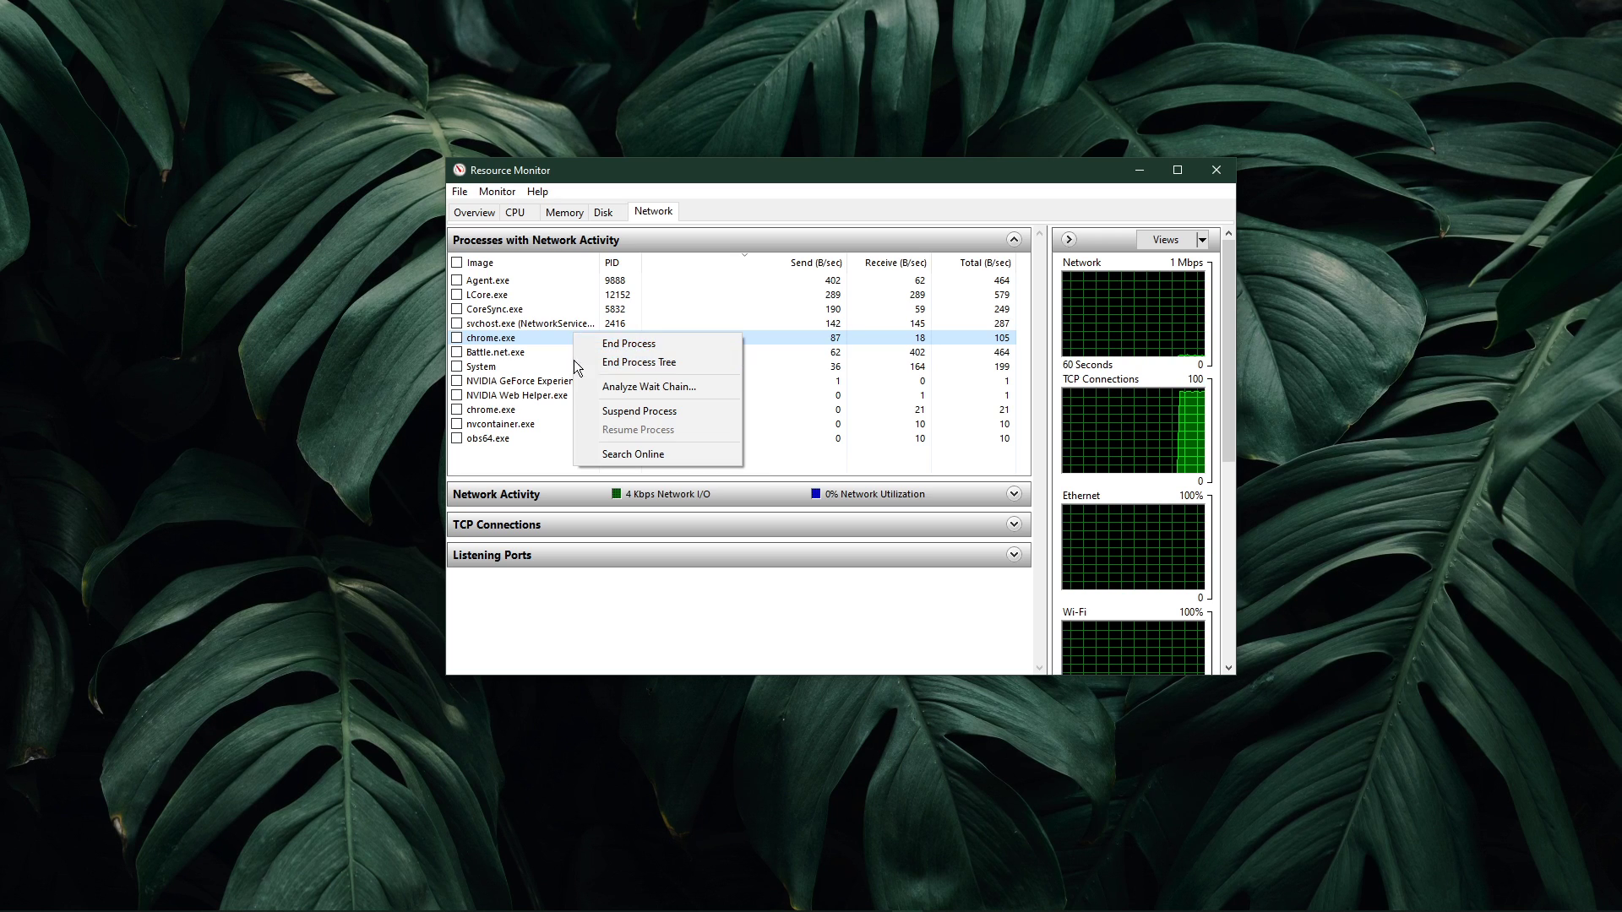
click(568, 380)
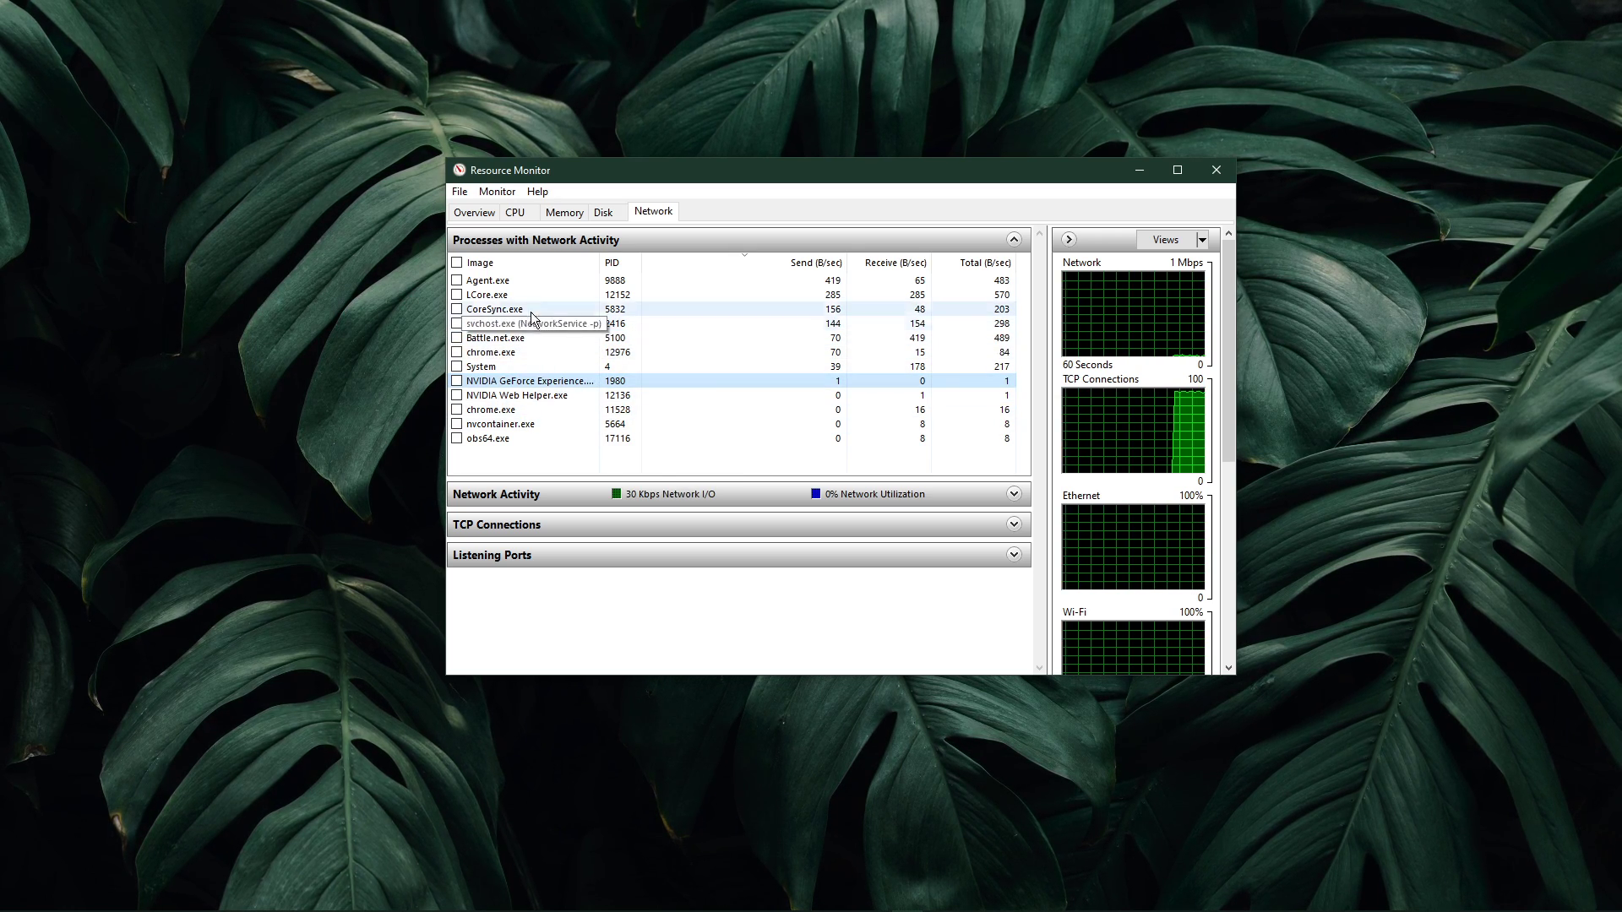
click(539, 448)
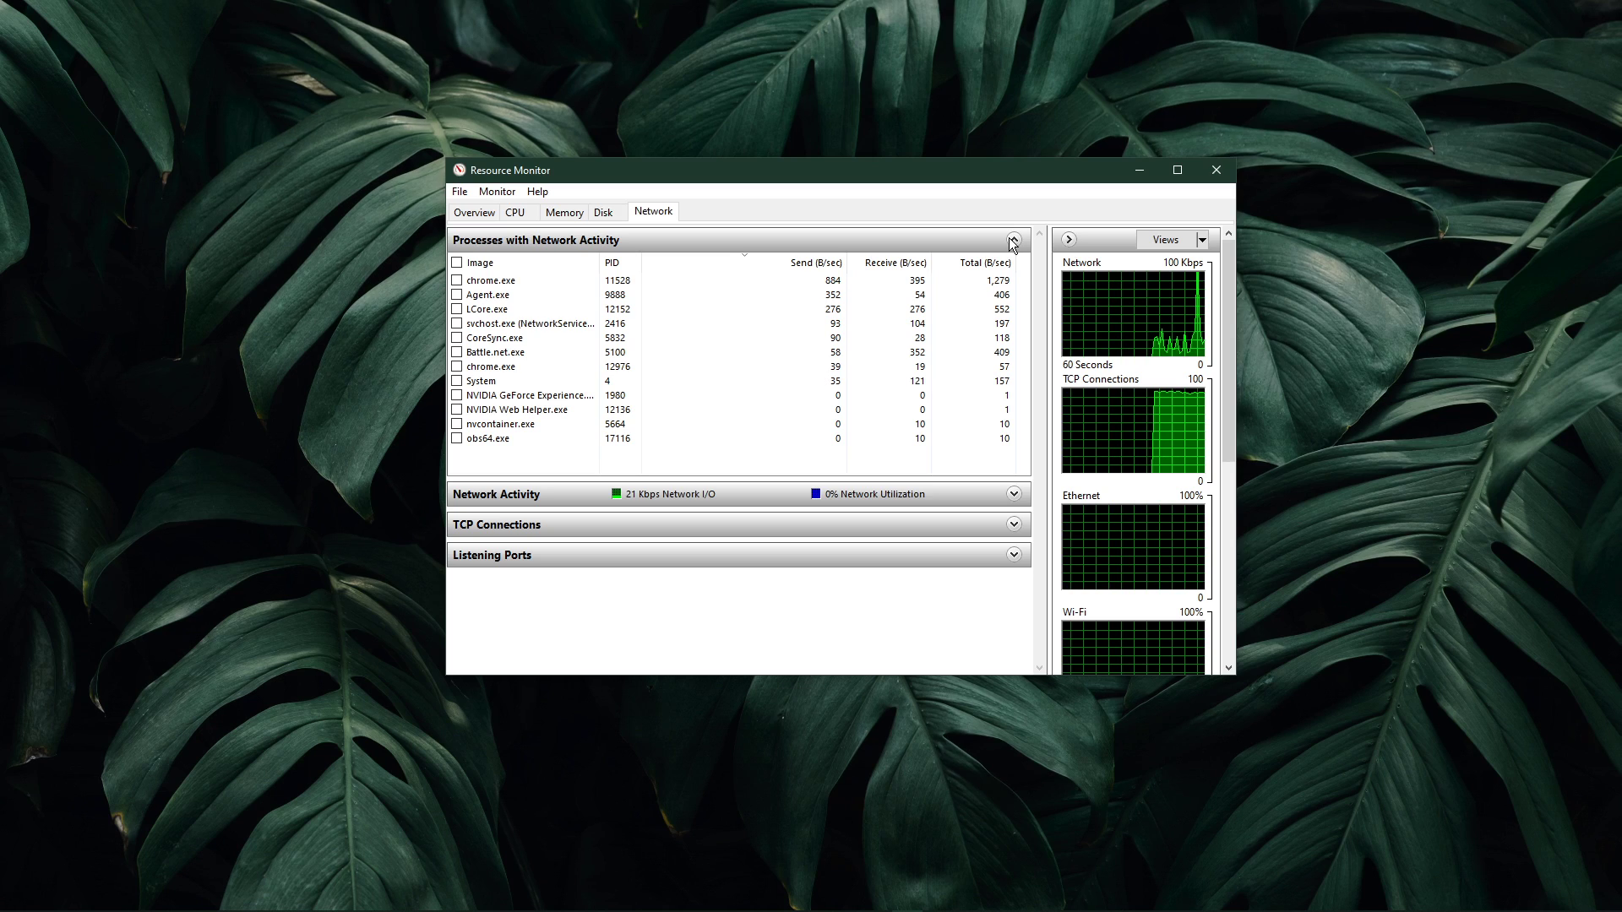
right_click(667, 286)
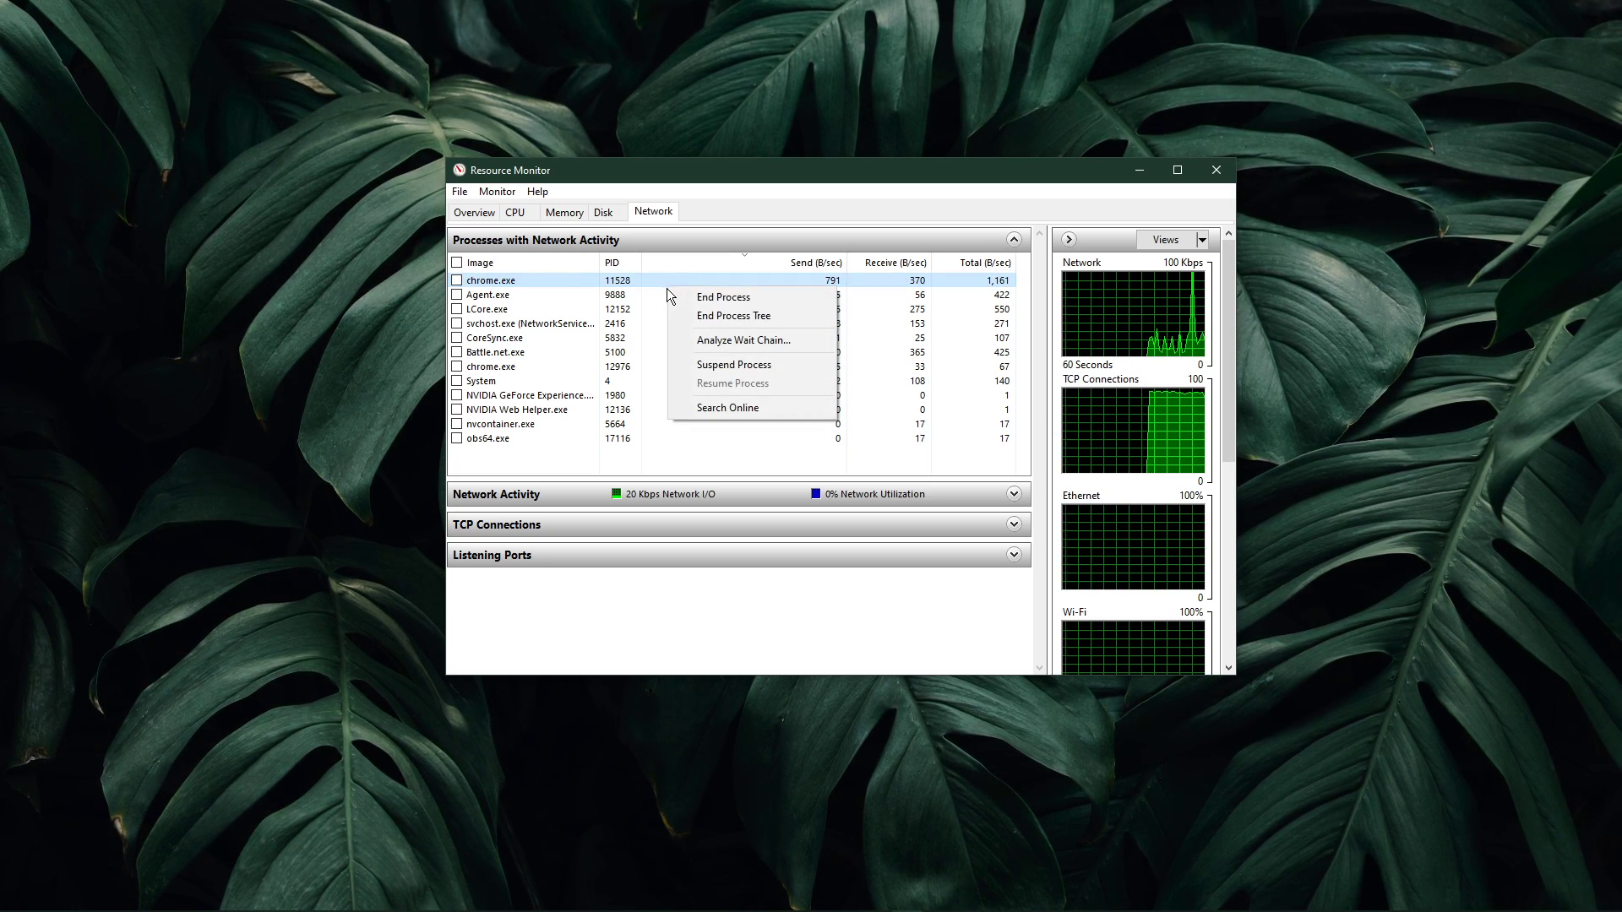
click(1012, 241)
click(1012, 241)
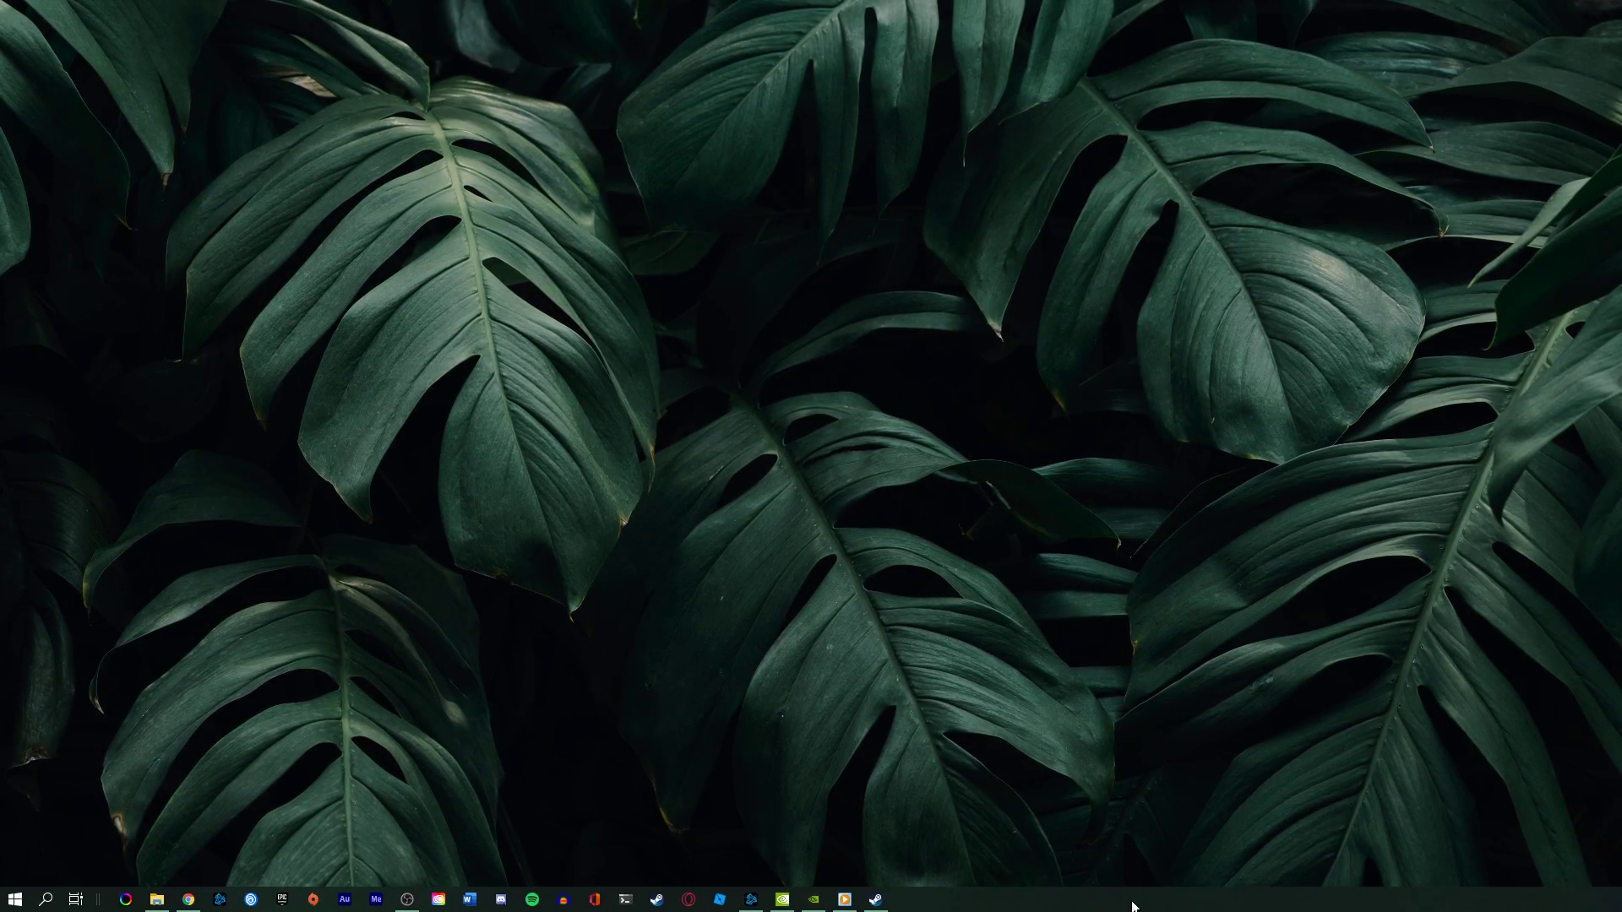
Switch the In-Game Overlay toggle off in GeForce Experience's General settings, then close the app.
click(814, 900)
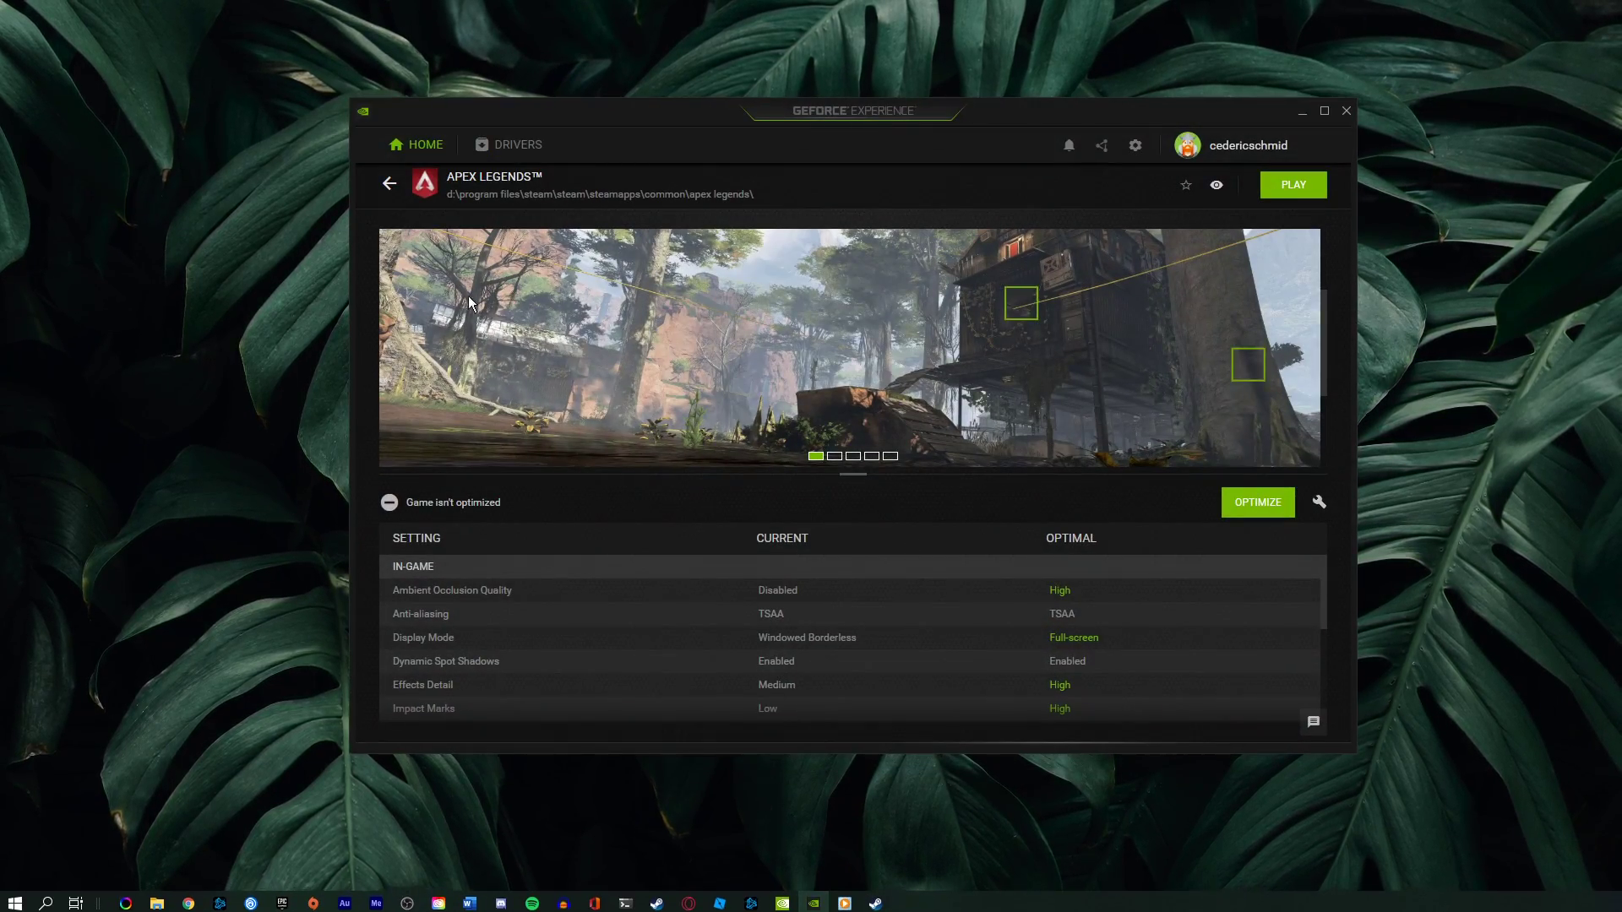
click(389, 184)
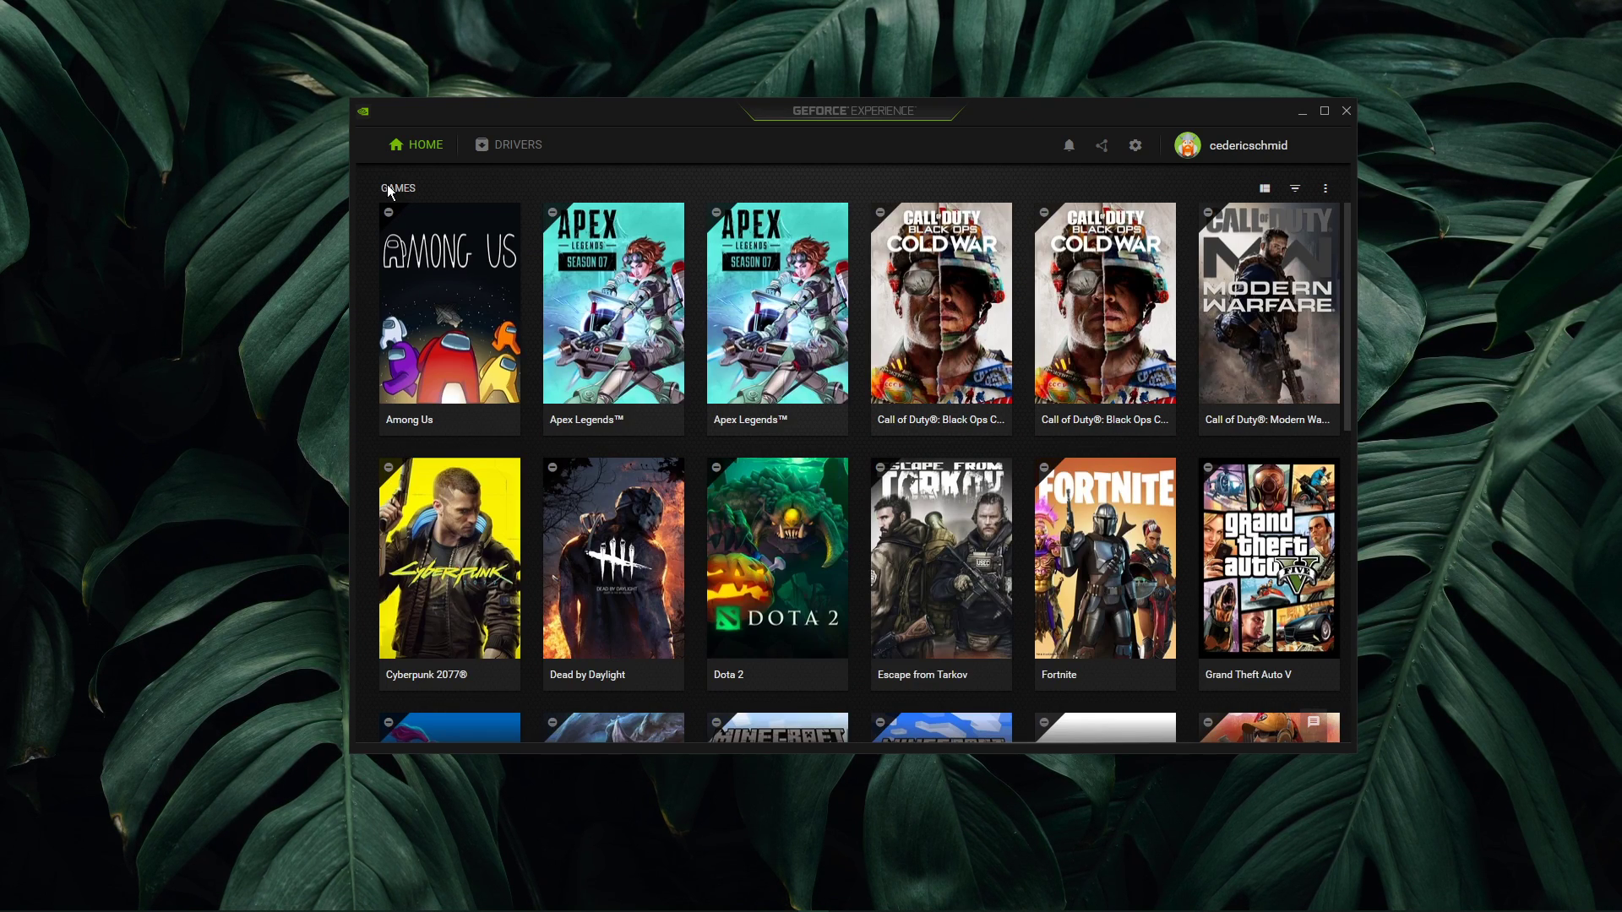
click(1136, 147)
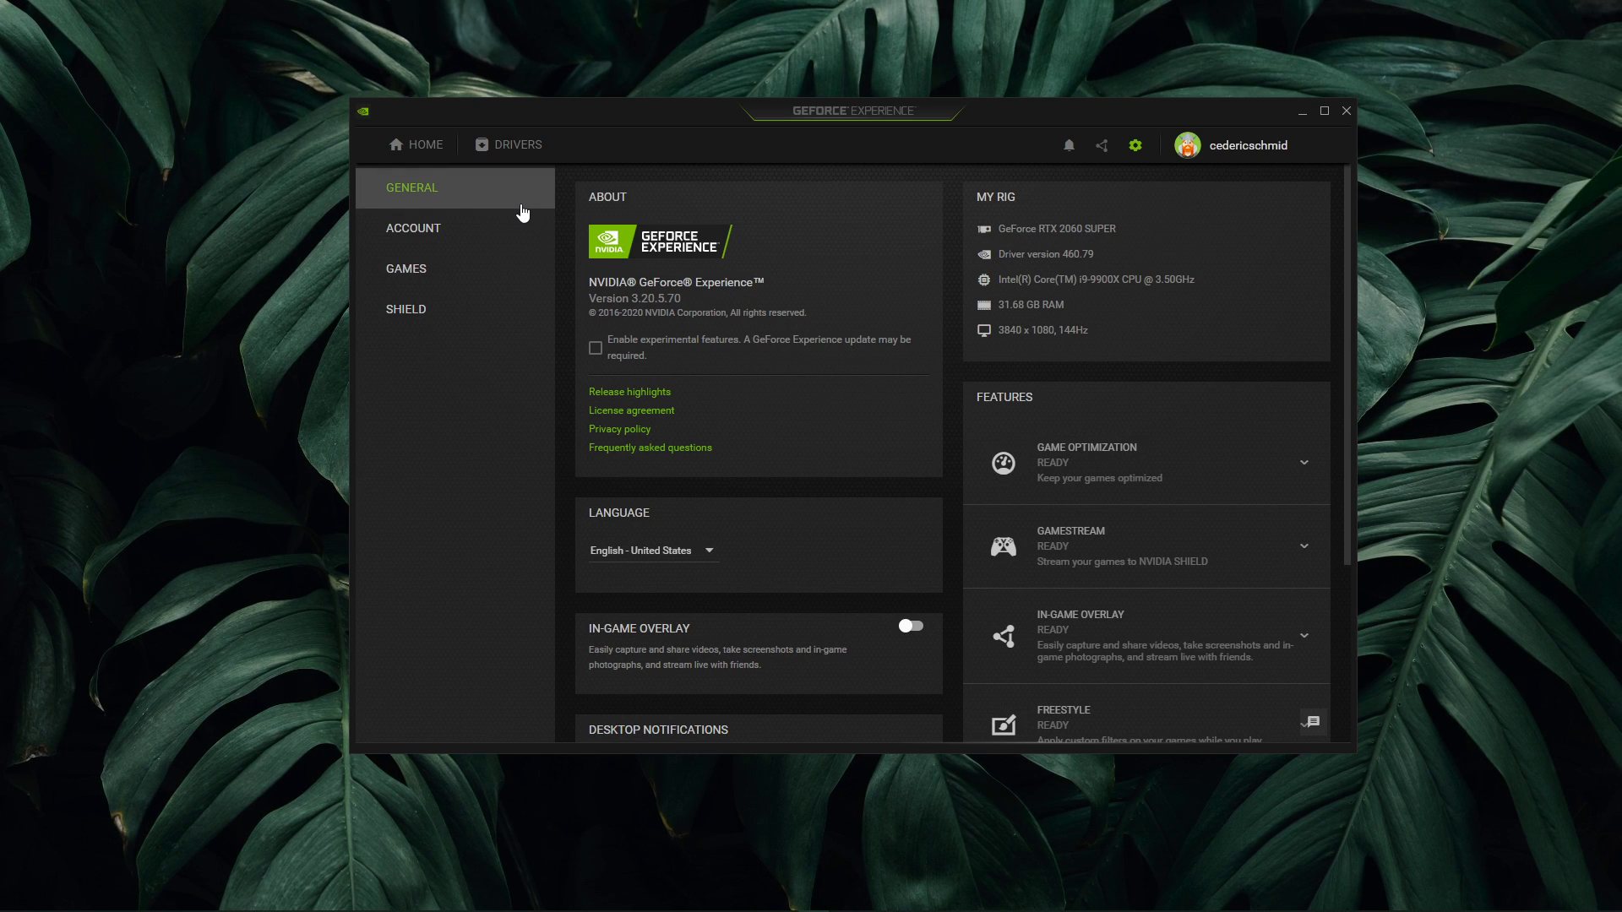
scroll(560, 196, down, 1)
scroll(560, 196, down, 2)
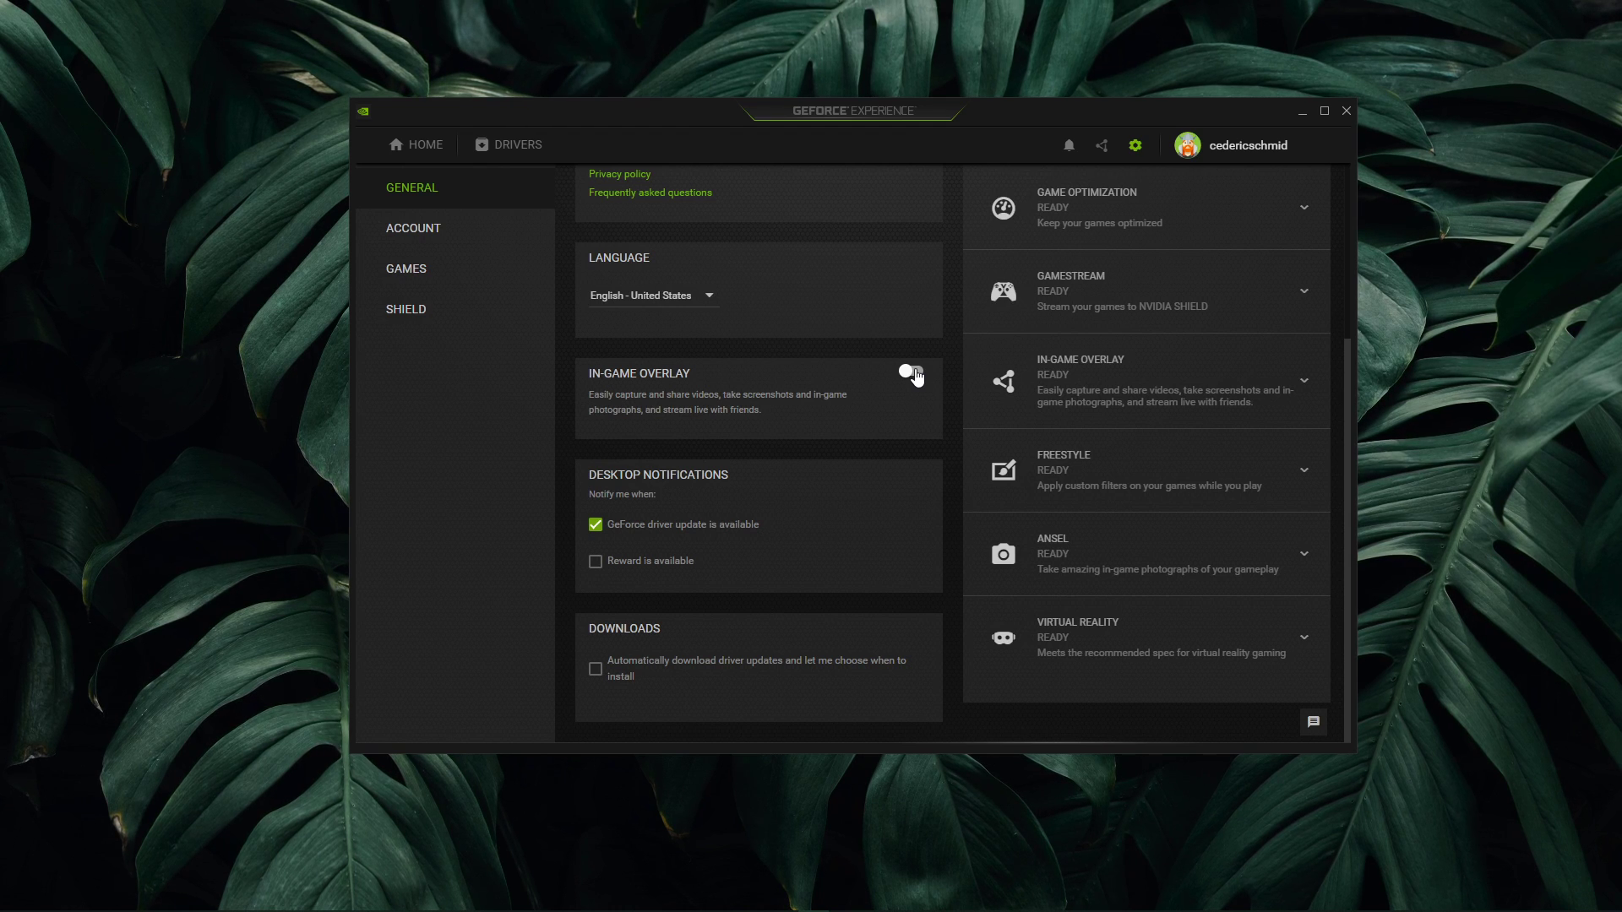
click(928, 369)
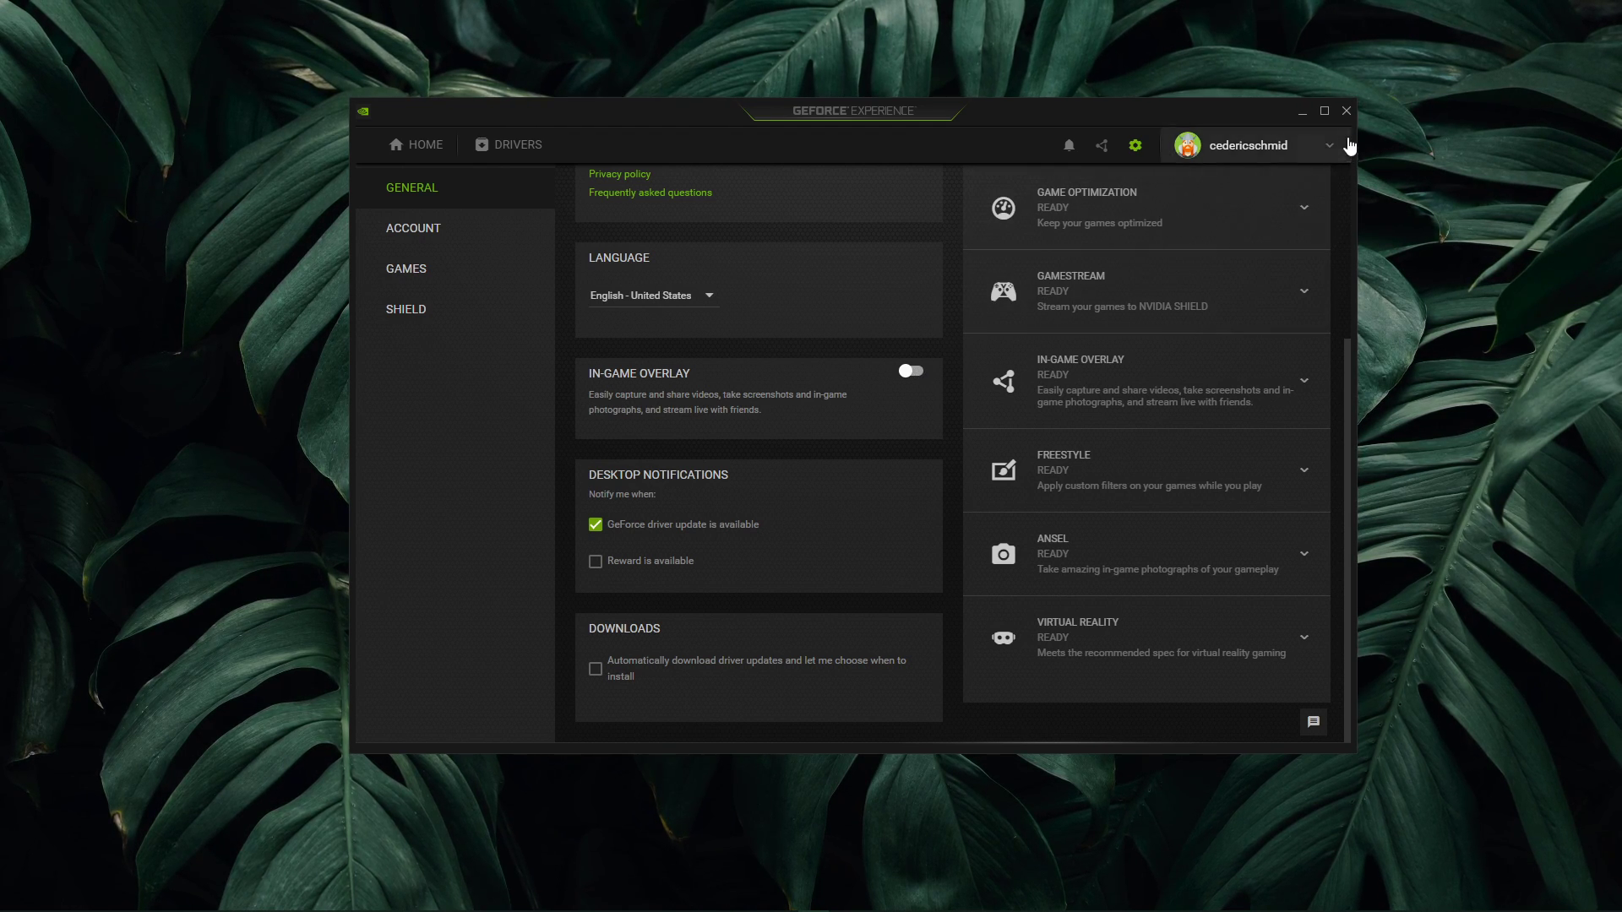
click(1348, 110)
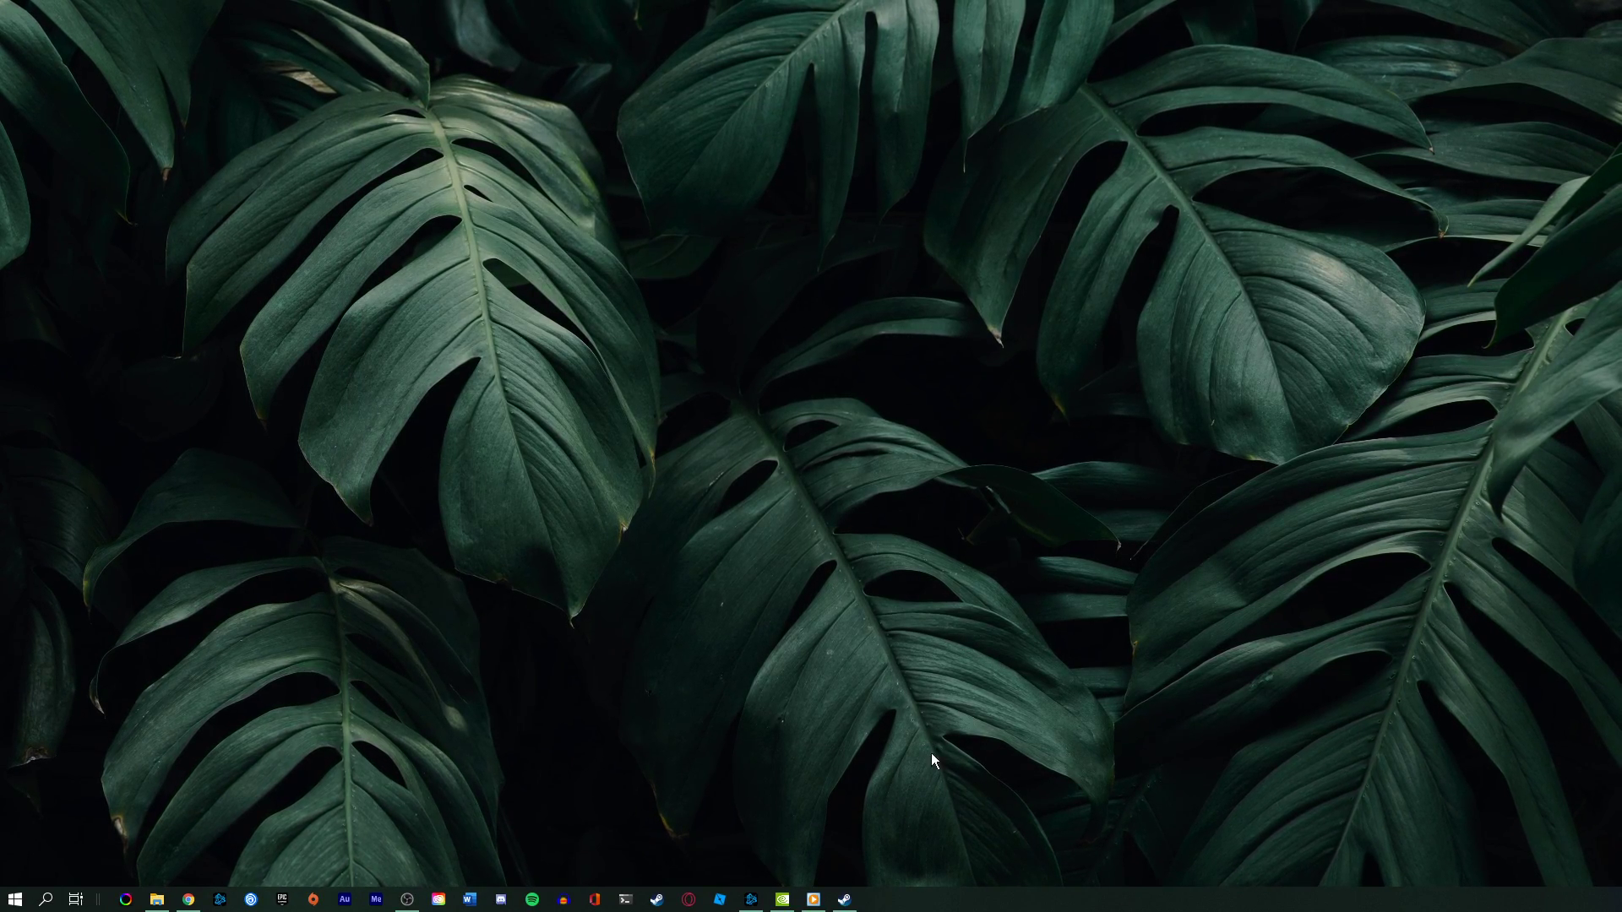
Search 'notifi' to reach Notifications & actions and scroll through the app sender list and back.
key(super)
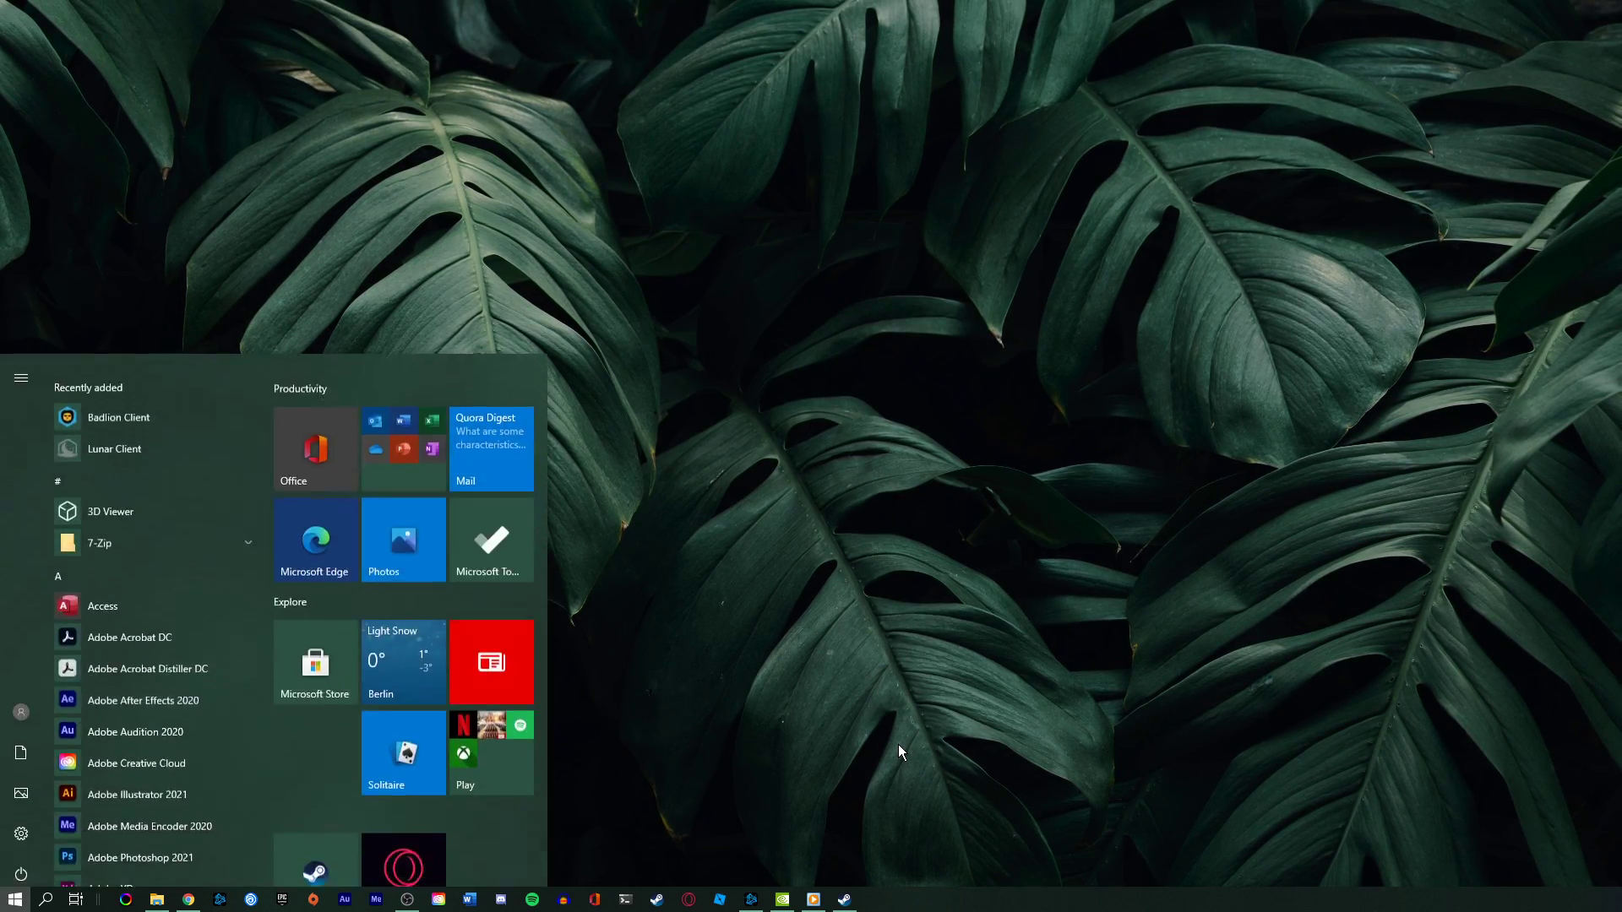
text(notif)
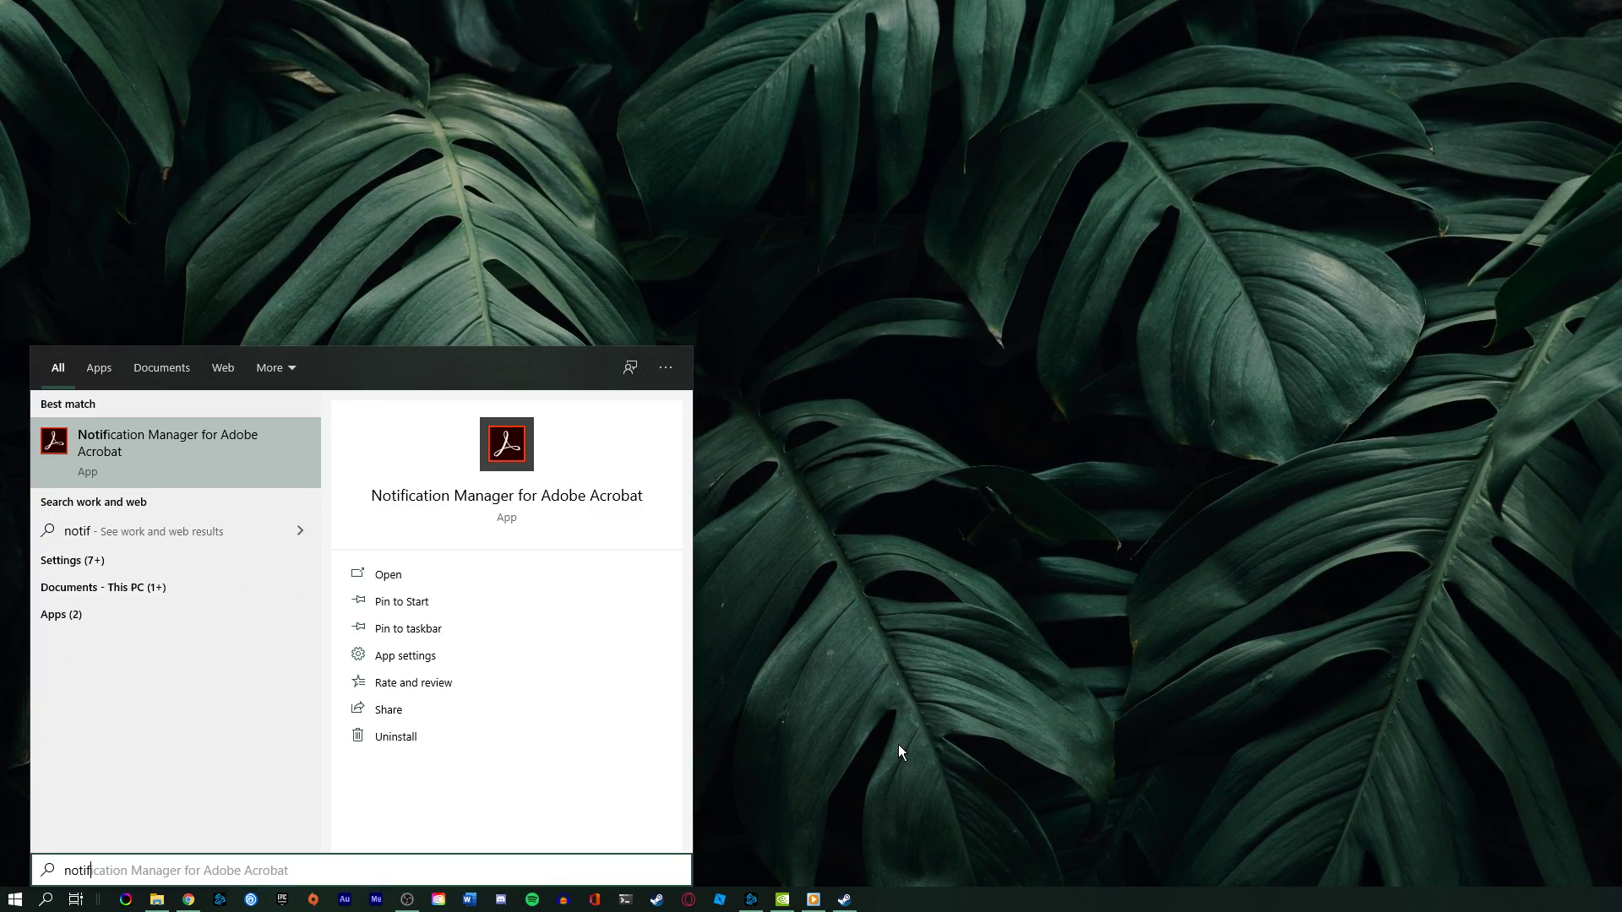
text(i)
key(Return)
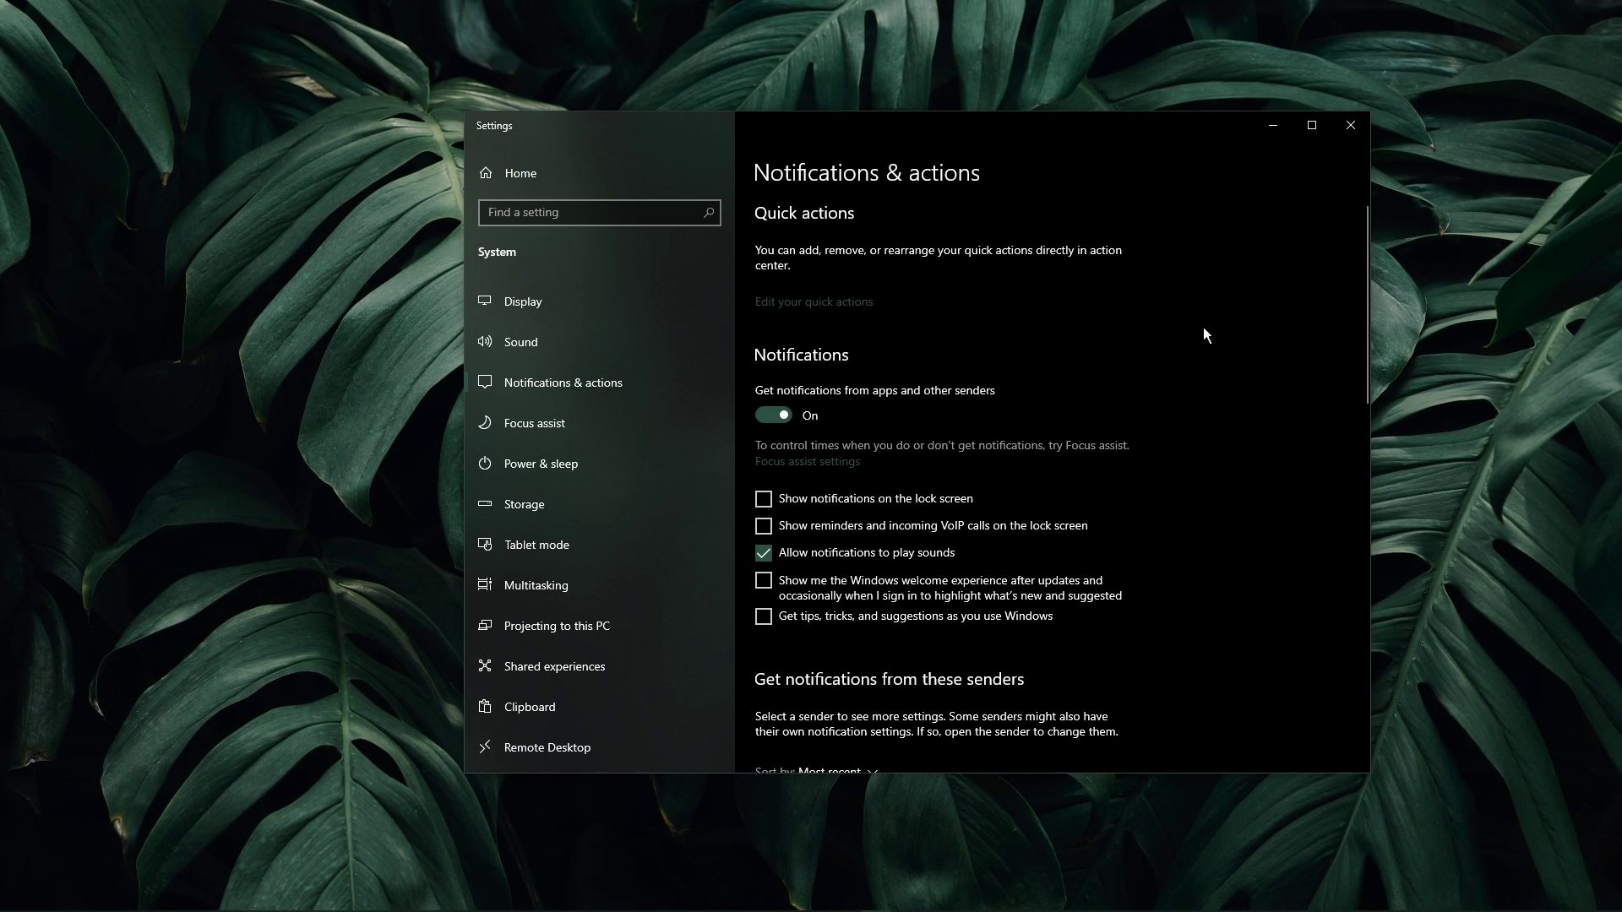
scroll(1359, 241, down, 4)
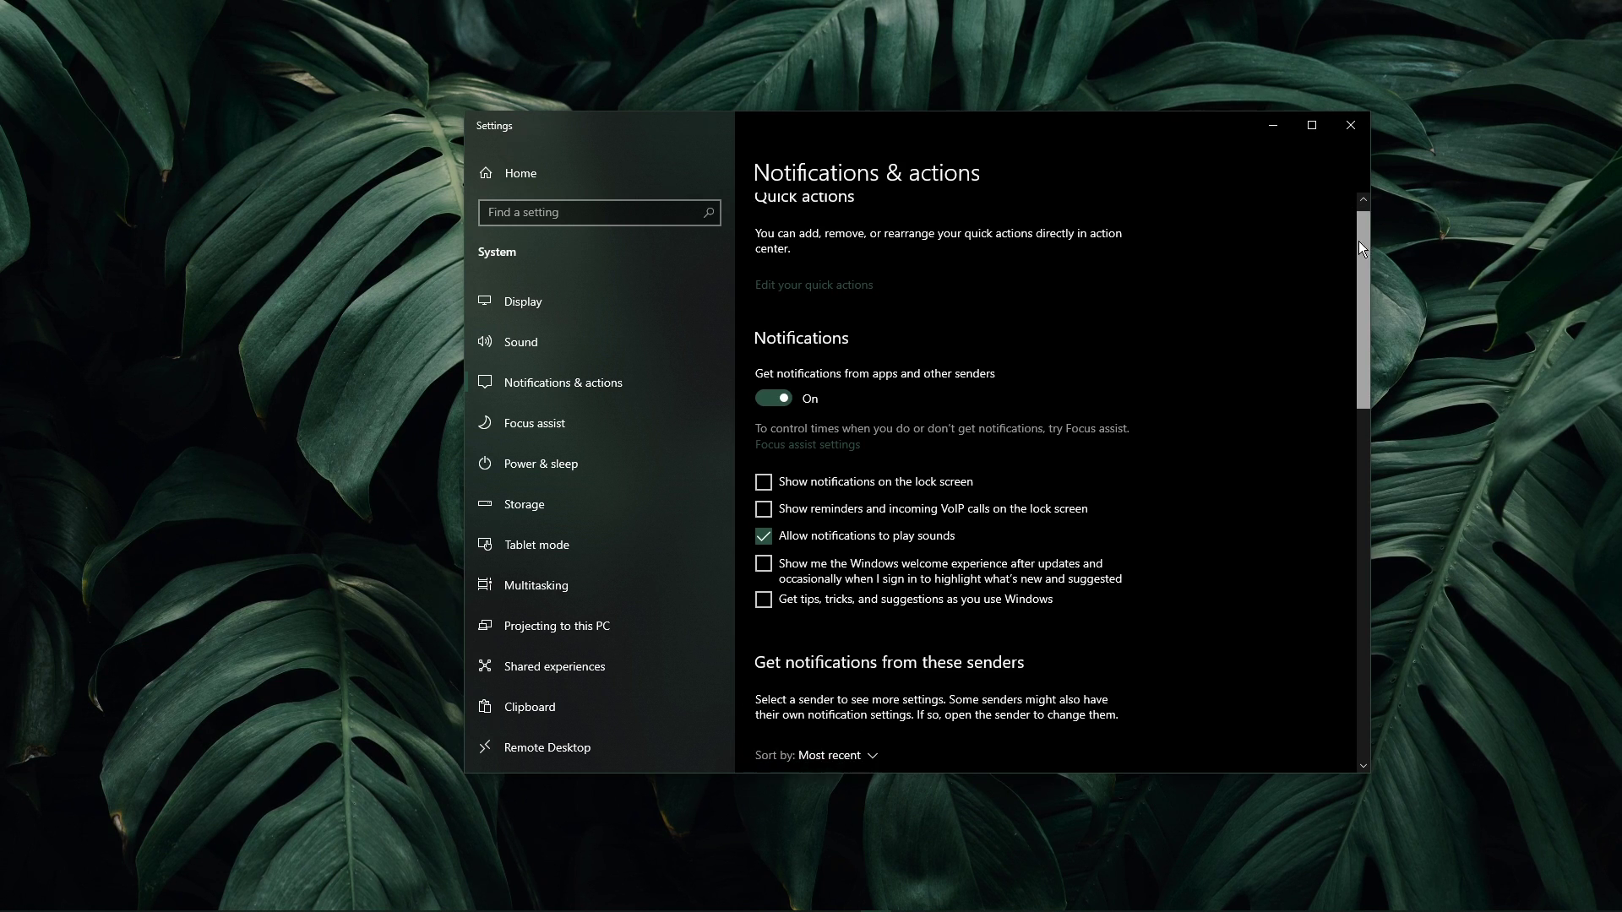
drag(1346, 335, 1368, 390)
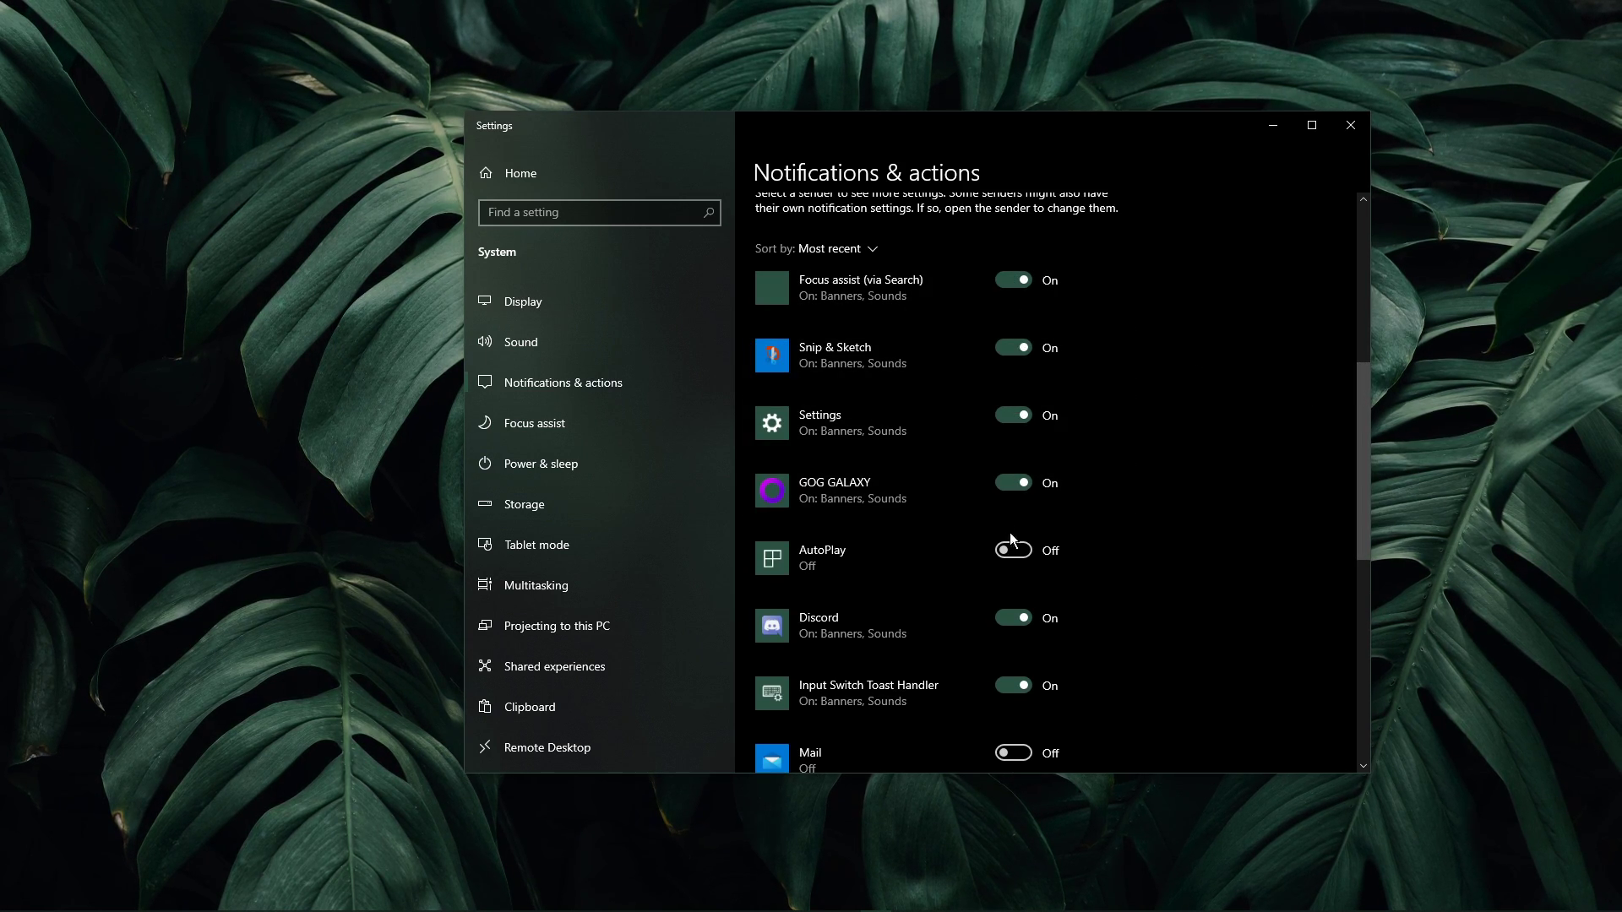
scroll(1282, 548, up, 5)
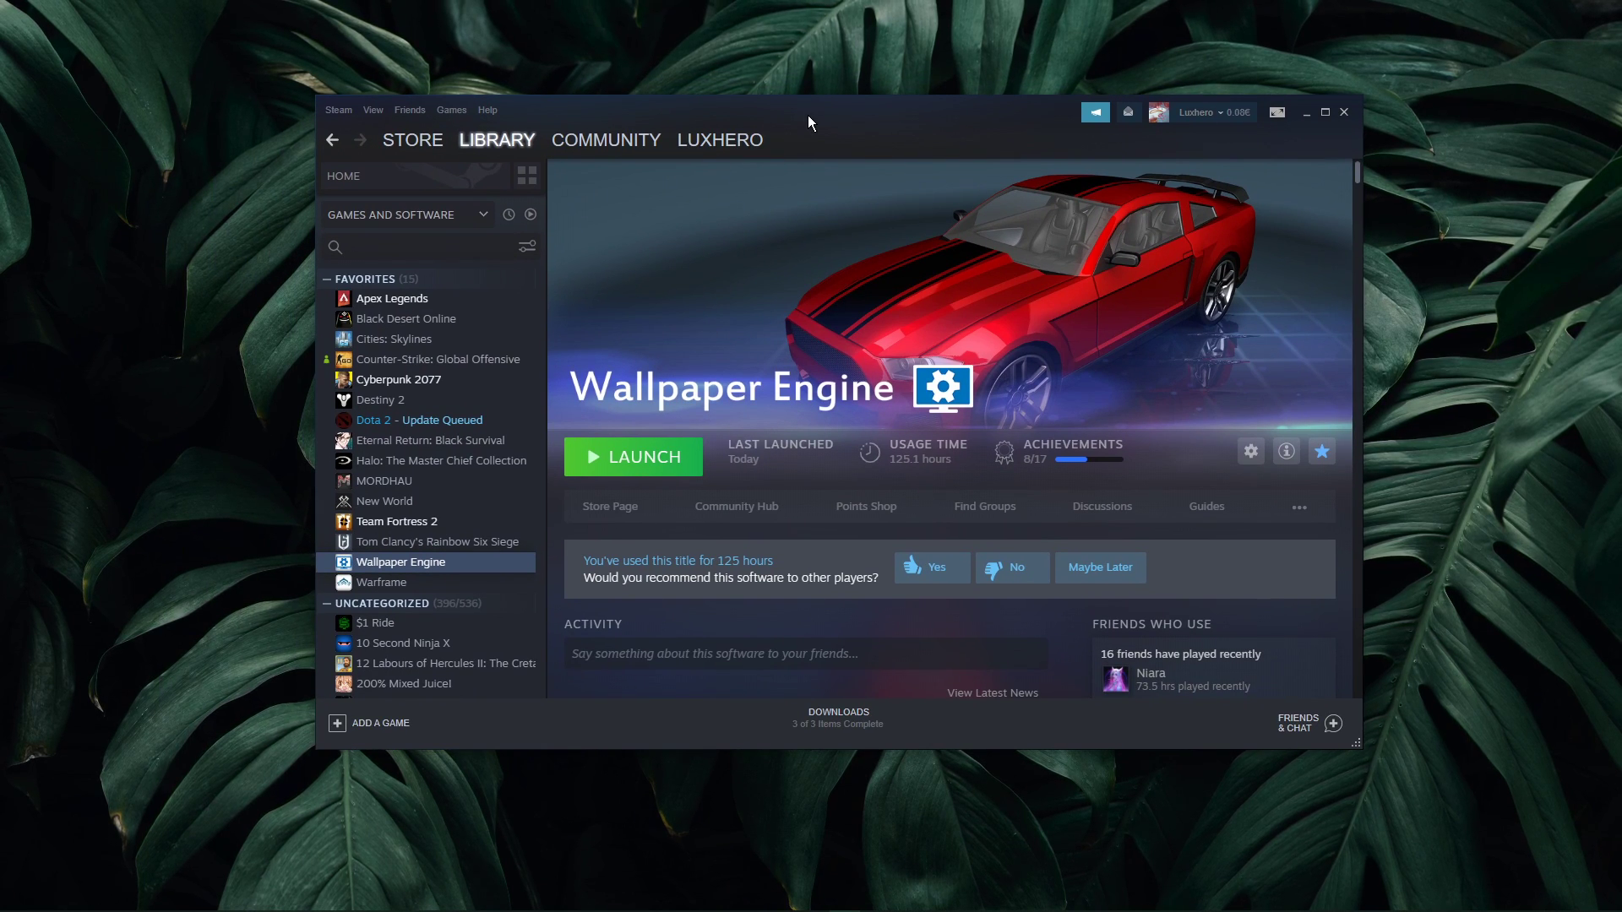
Run a speedtest.net test in Chrome (10 ms ping, about 79 Mbps download), then minimise Chrome.
click(1306, 113)
click(187, 901)
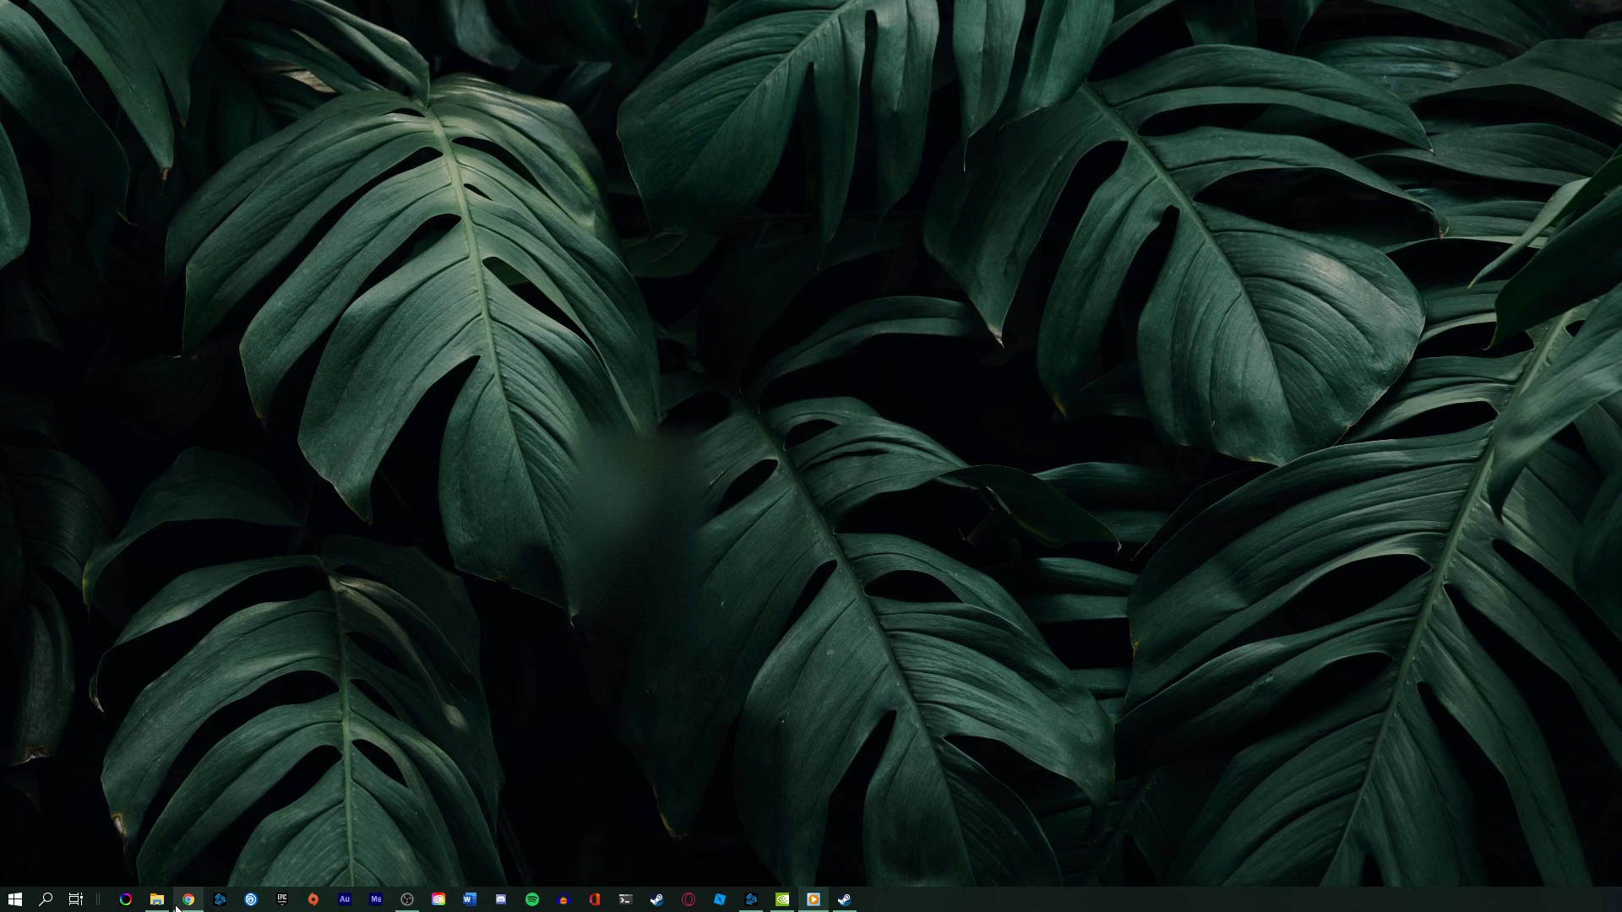
click(735, 358)
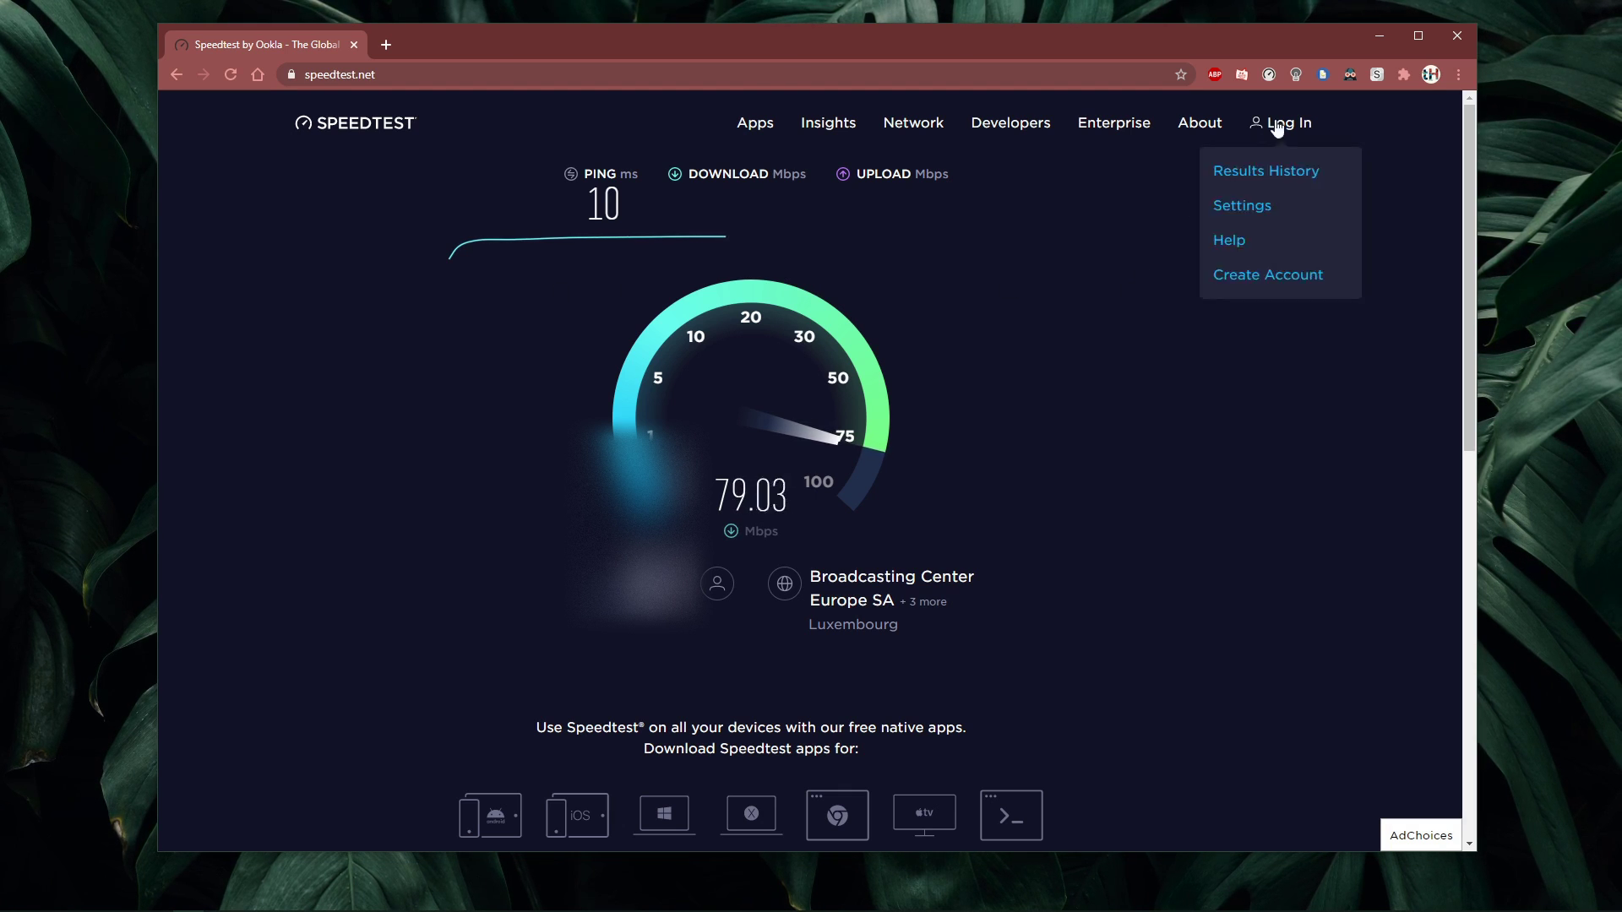
click(1381, 36)
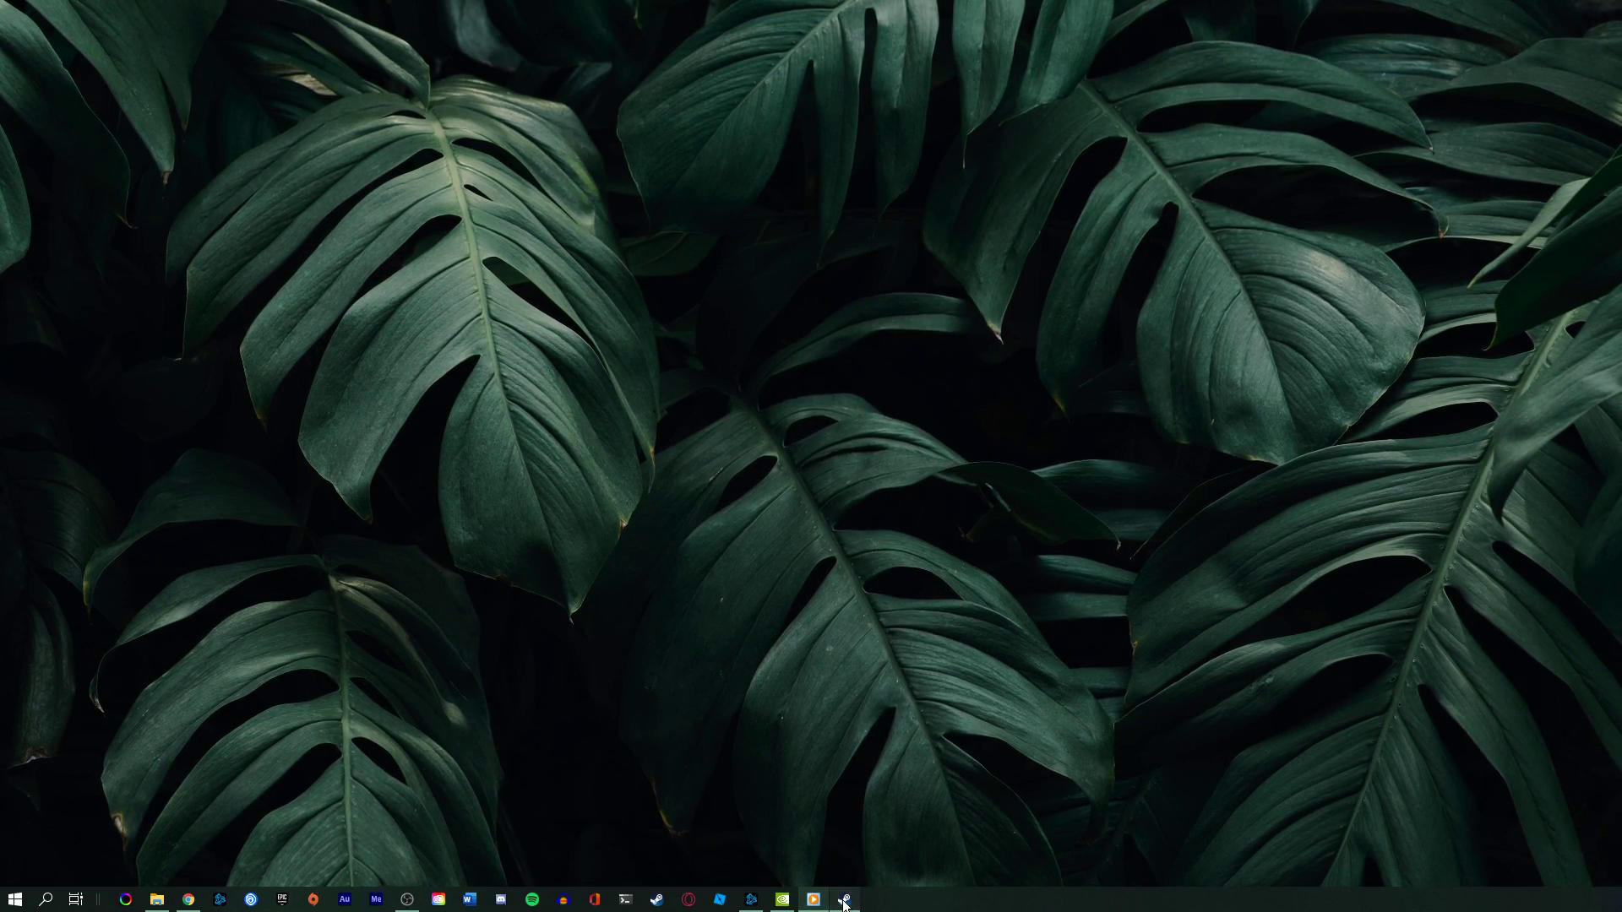
Limit Steam's download bandwidth to 8000 KB/s in Settings > Downloads, then apply and confirm.
click(829, 899)
click(337, 110)
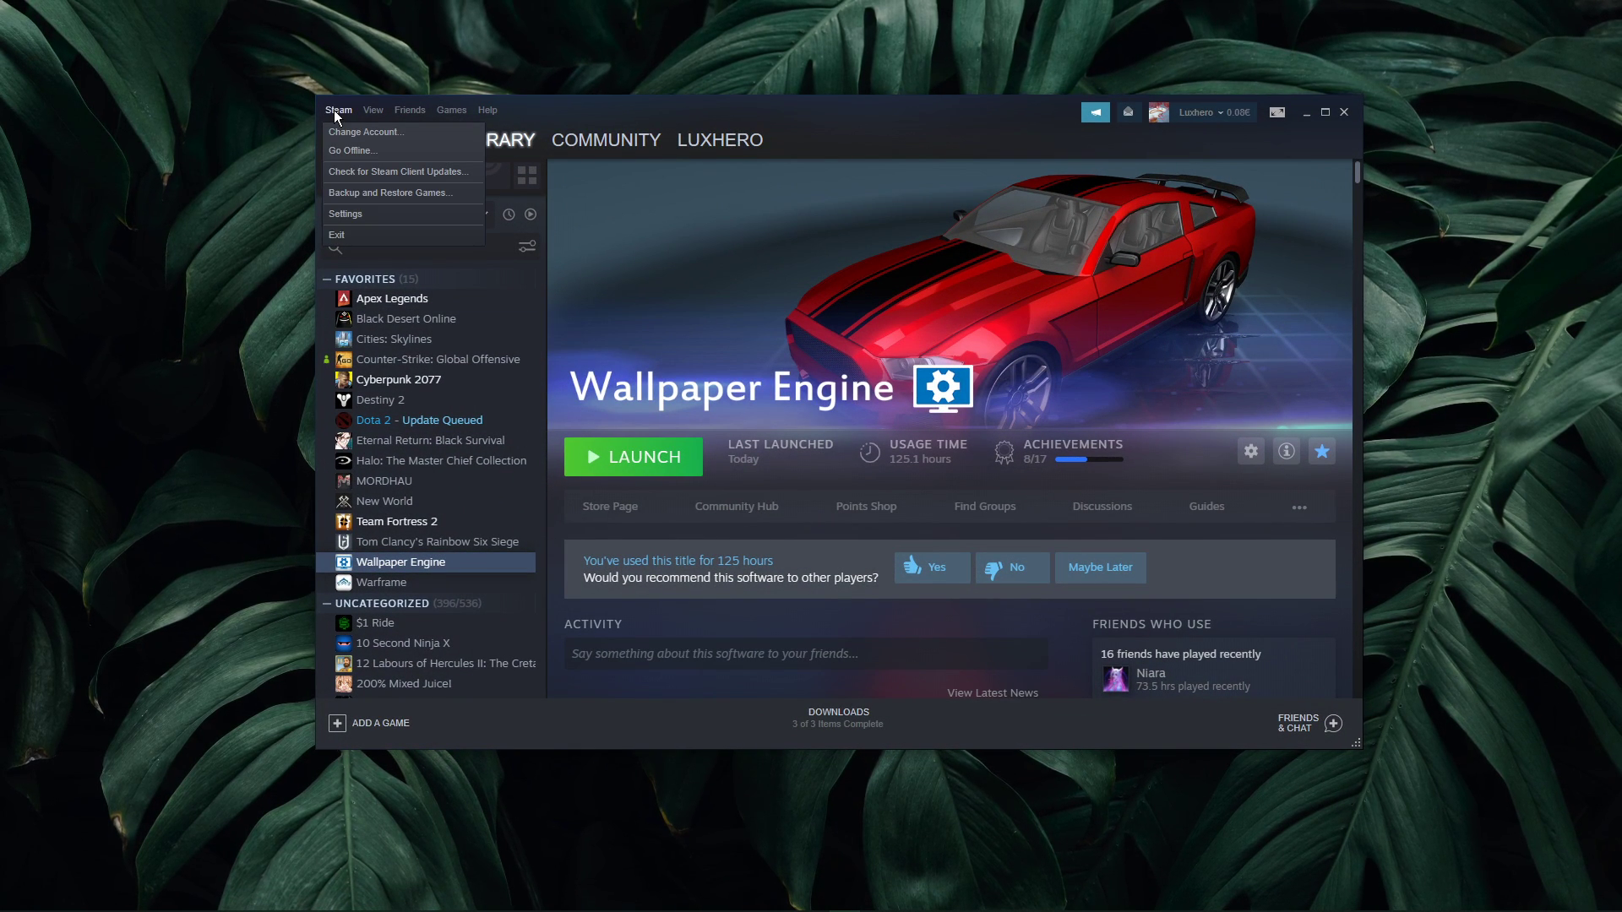
click(346, 216)
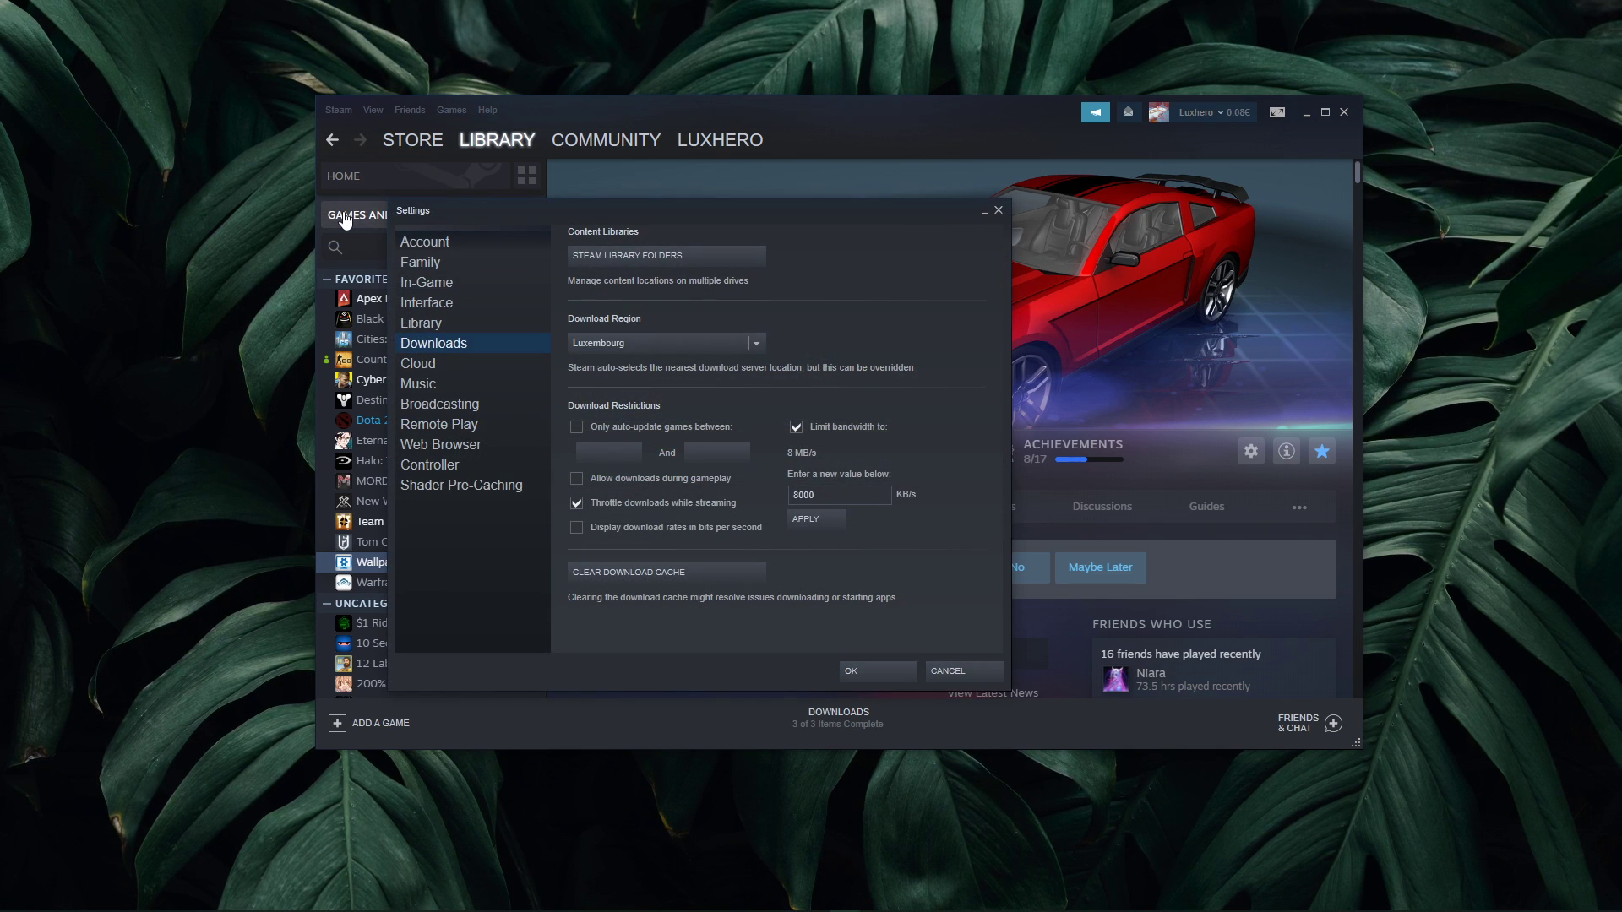
drag(692, 209, 850, 169)
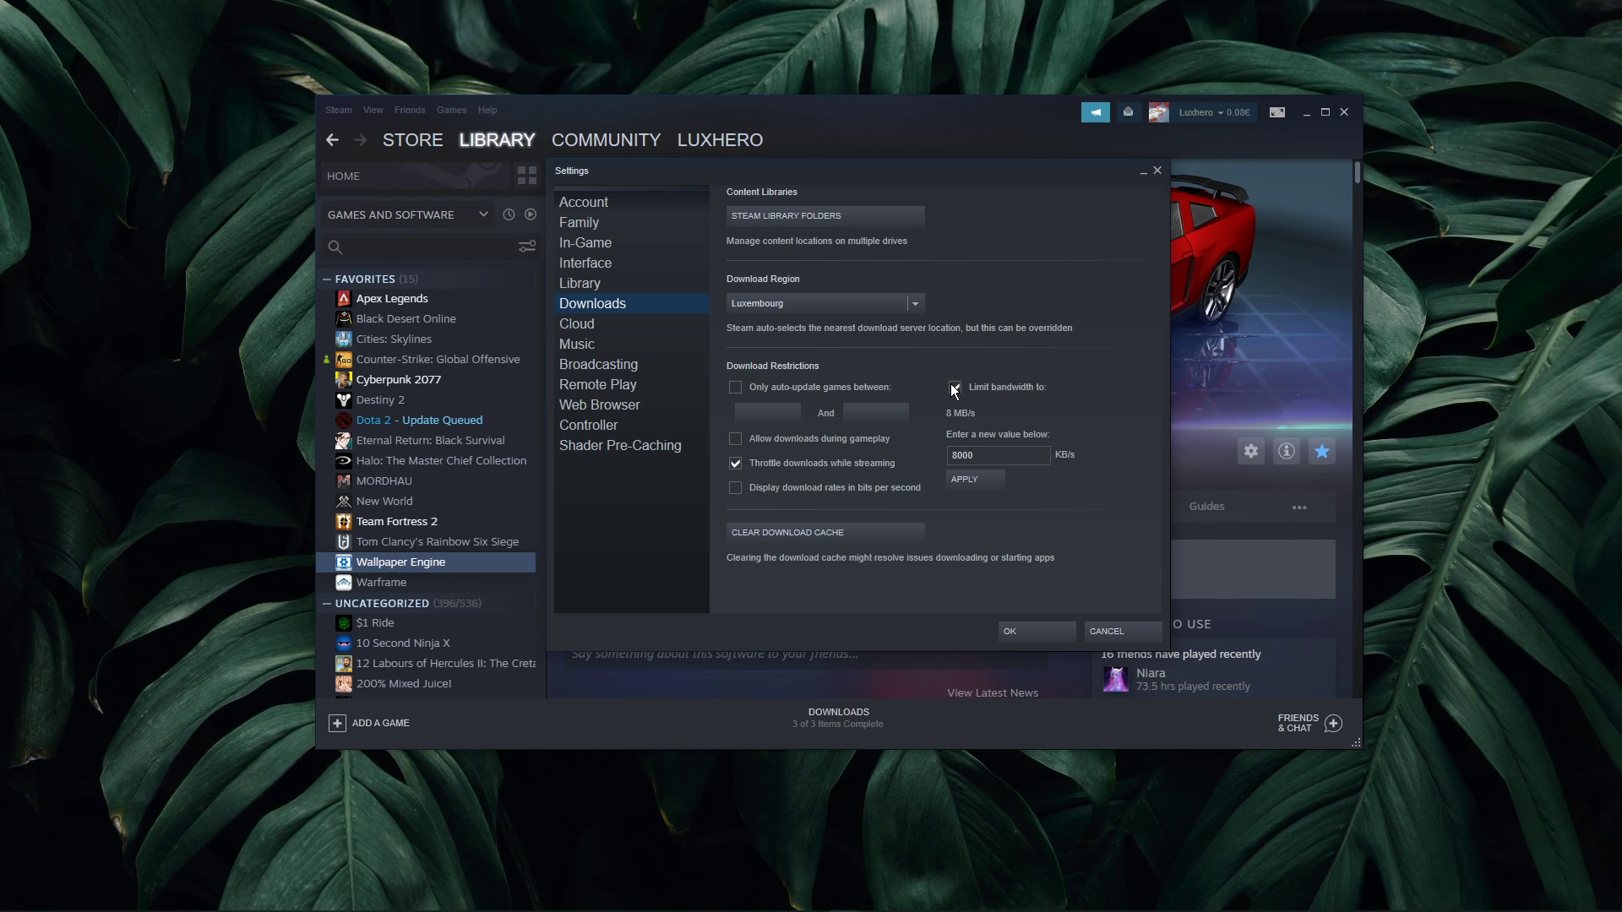
click(953, 455)
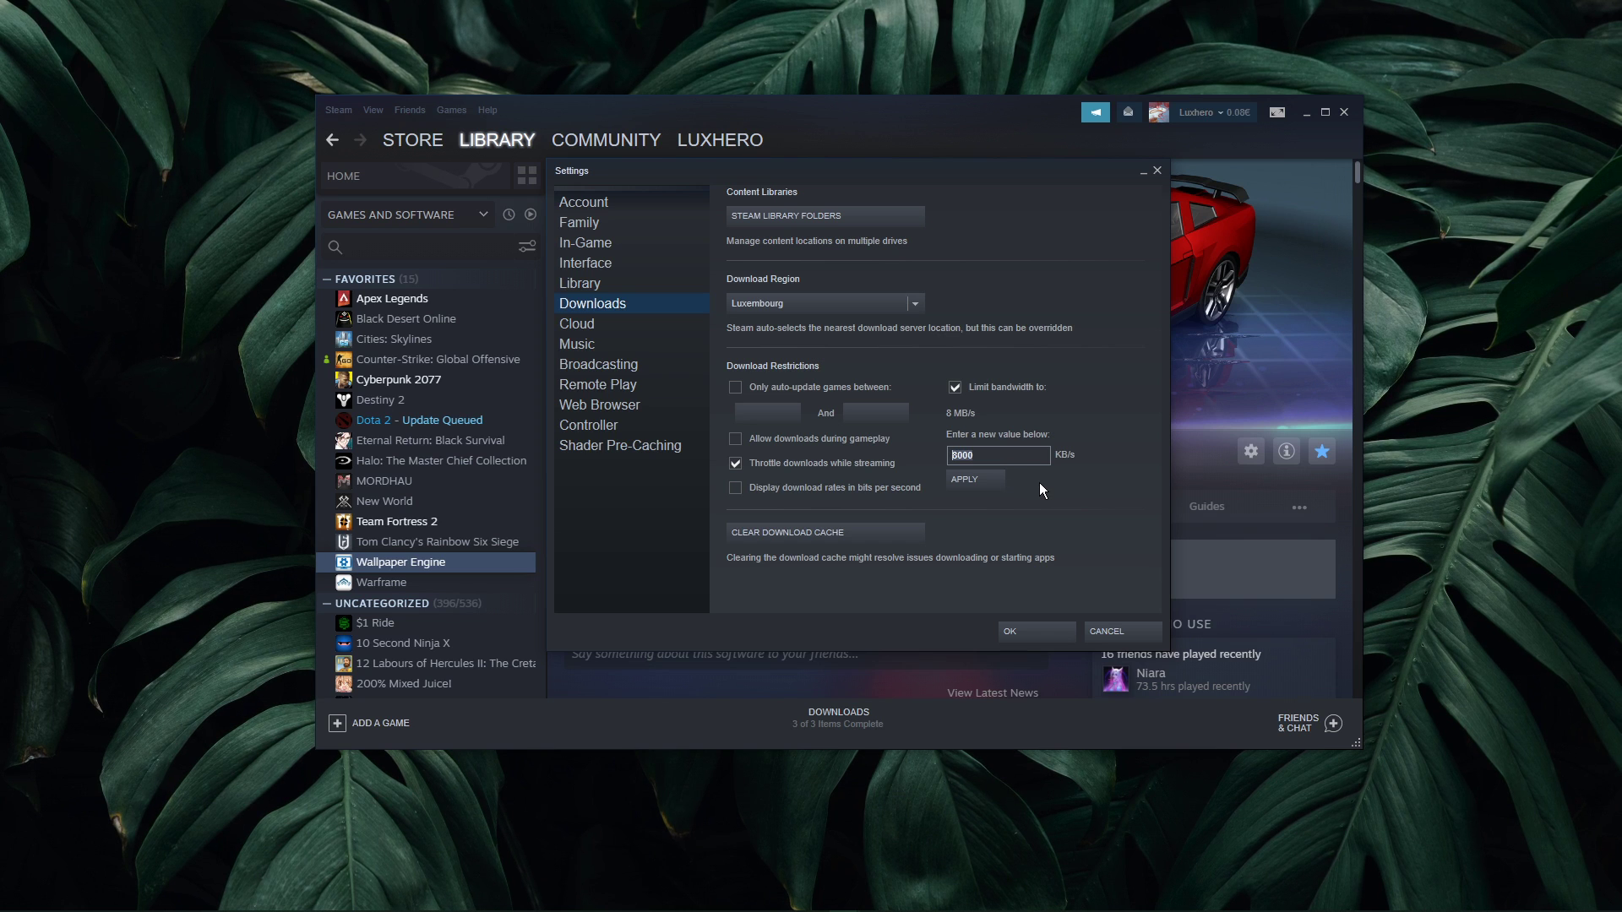
click(993, 483)
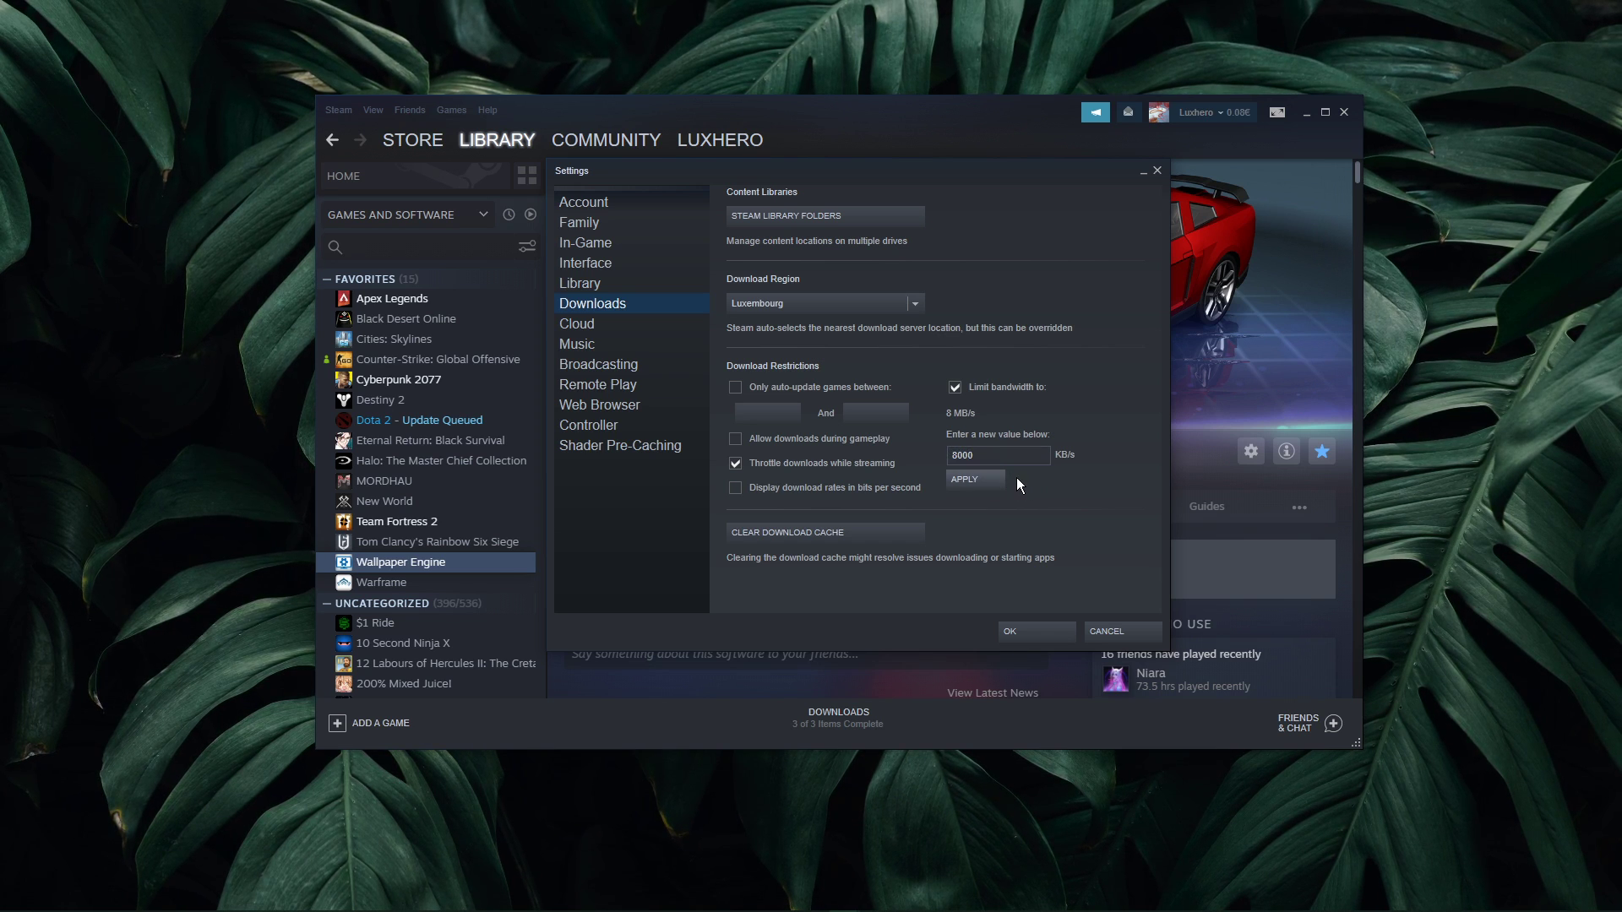
click(1003, 634)
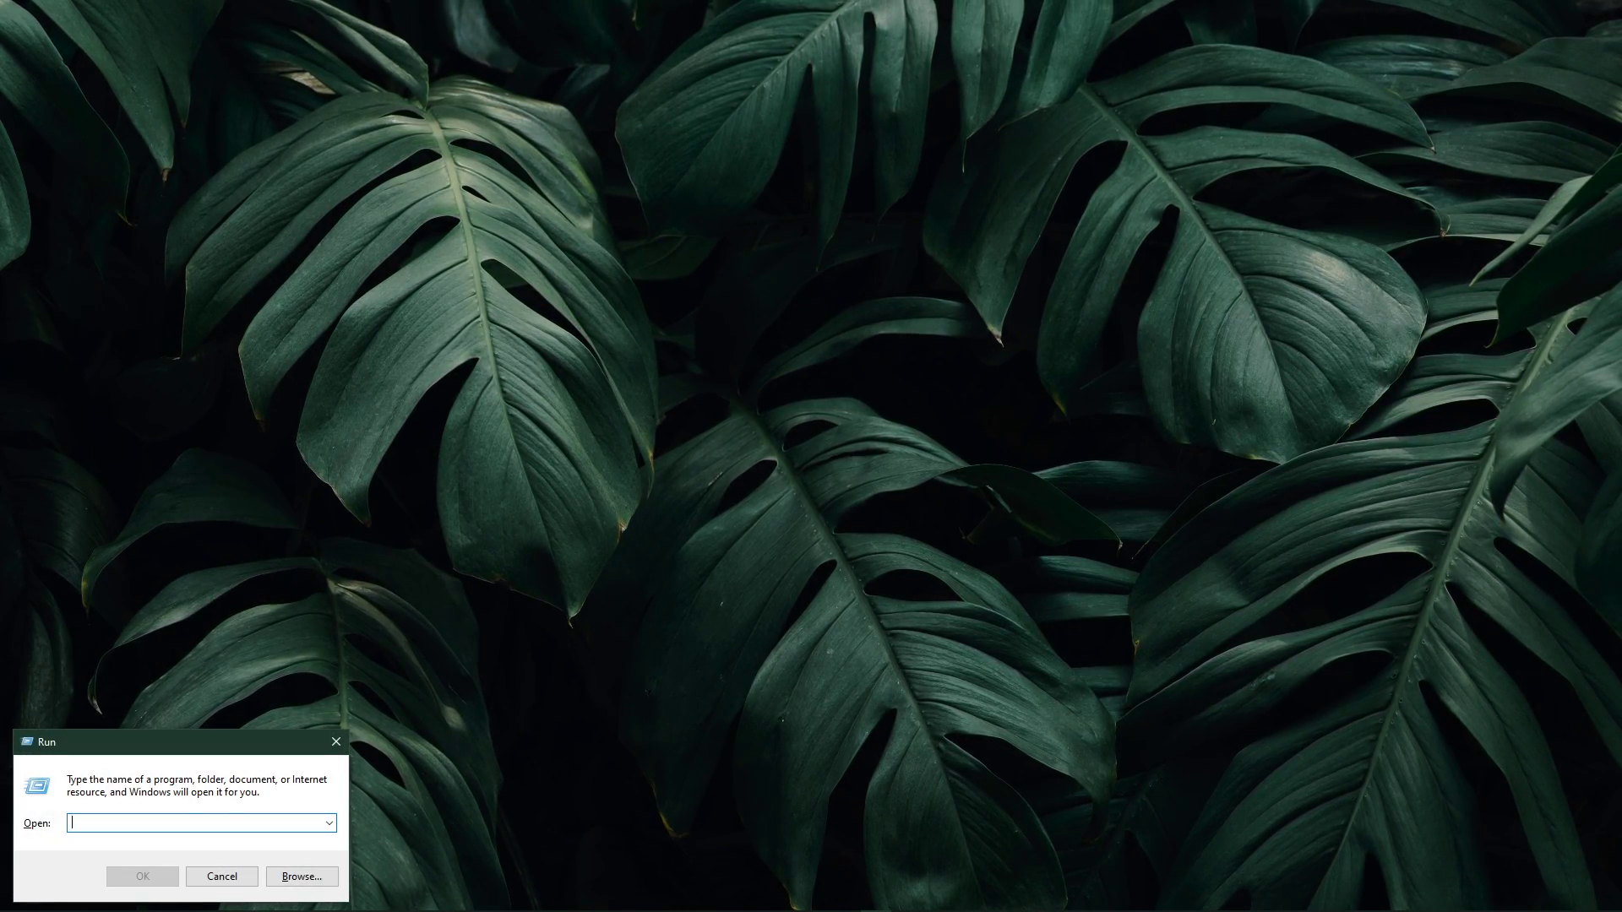
Run 'control' and open the Ethernet Status window (1.0 Gbps) via Network and Sharing Center.
text(control)
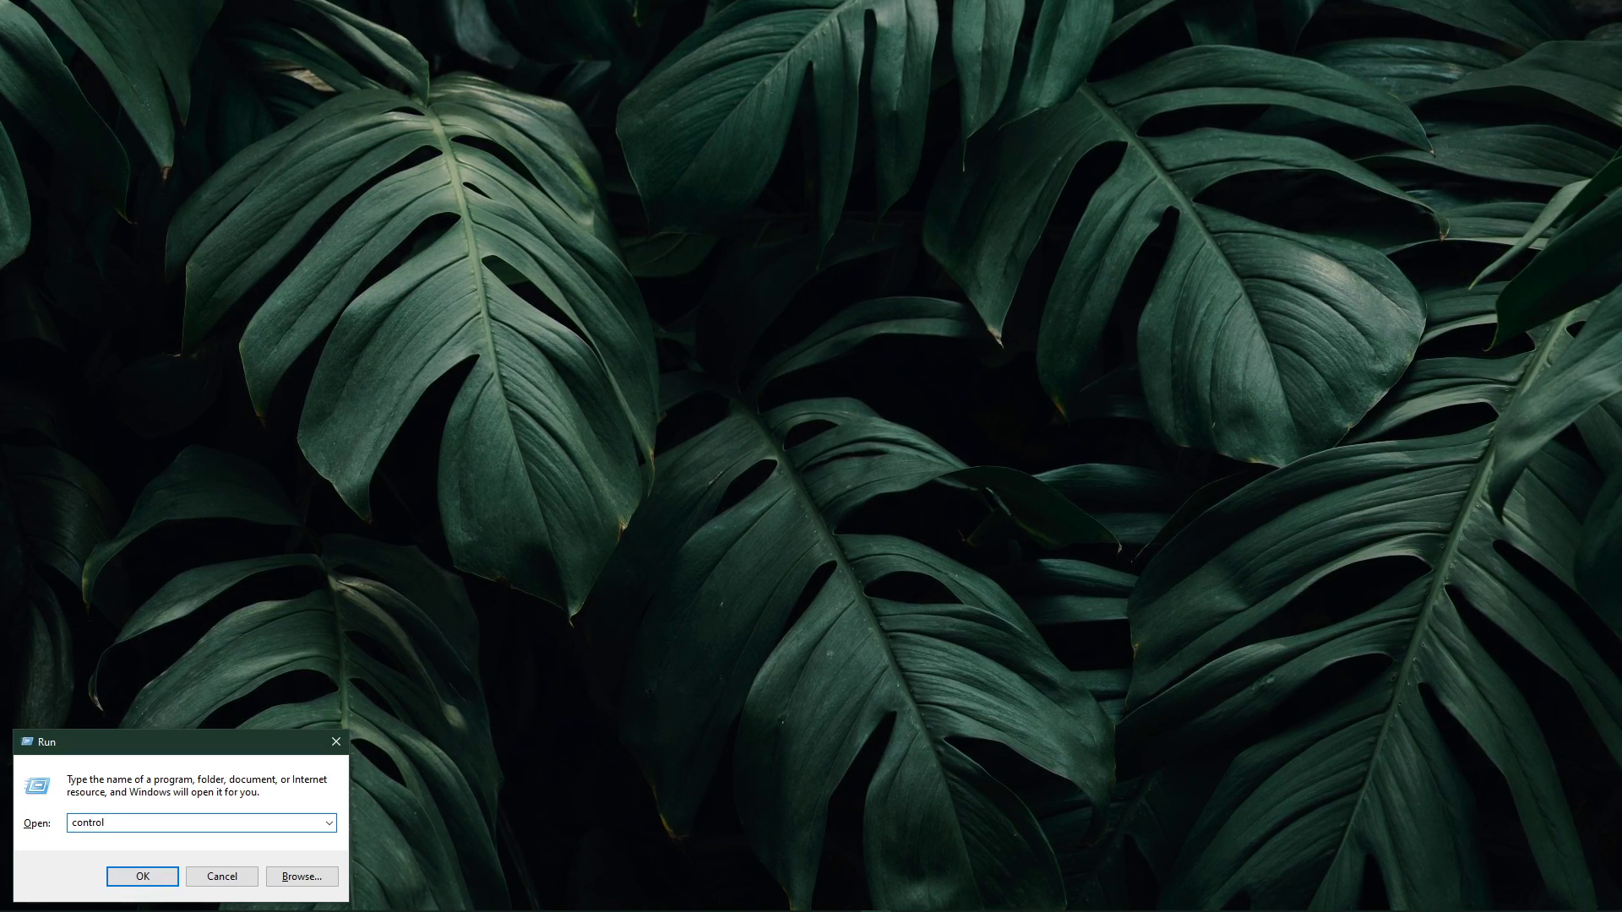
key(Return)
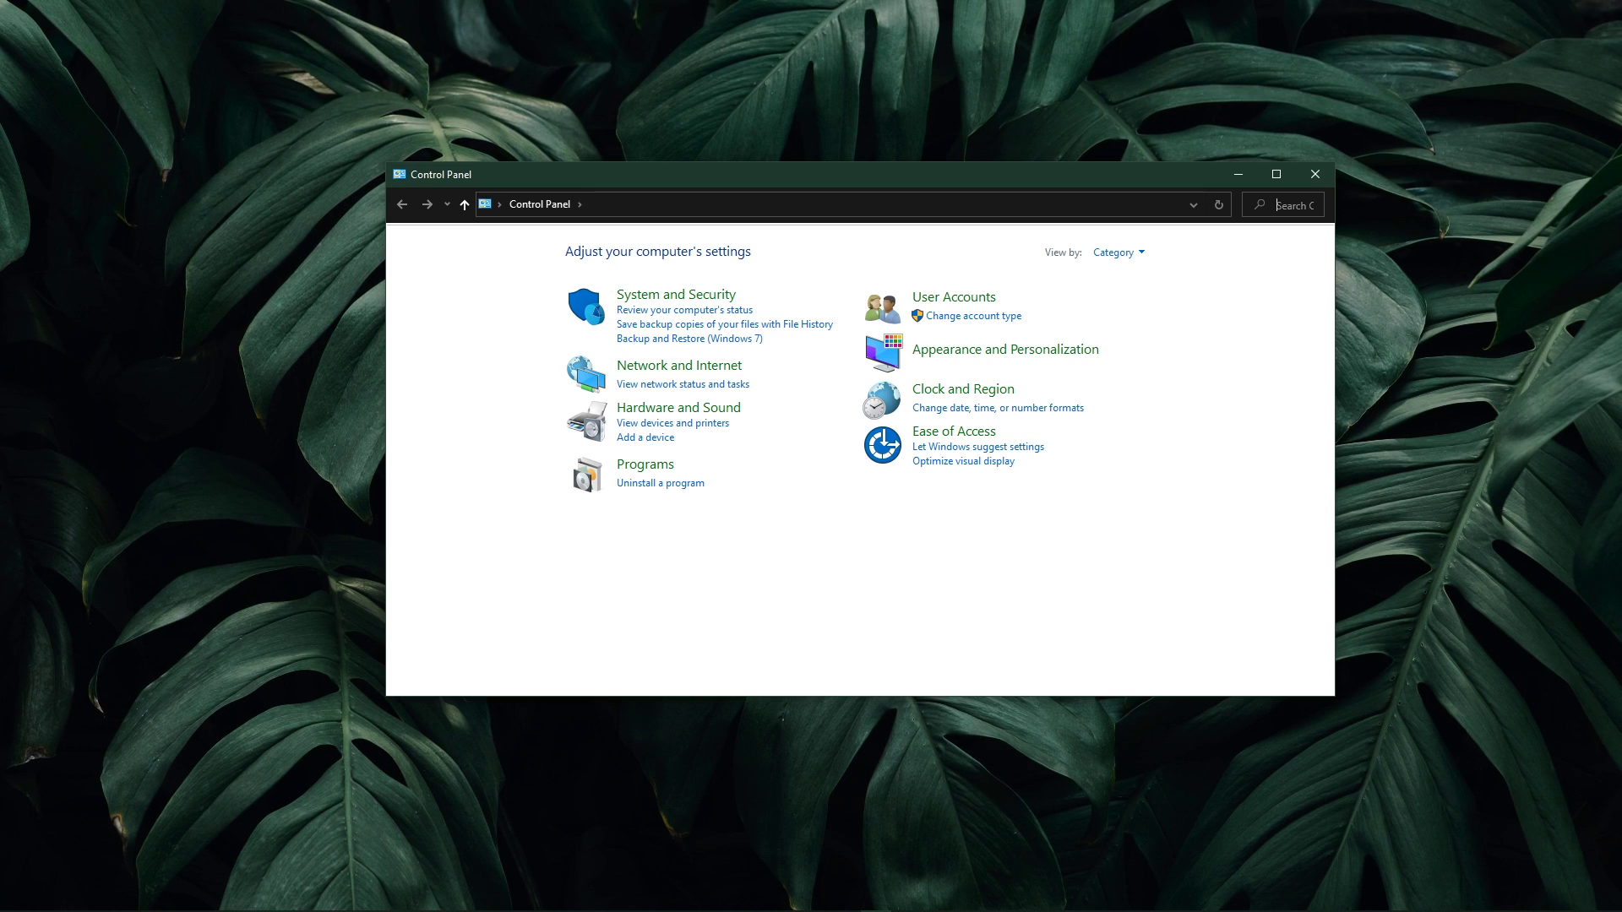
click(701, 369)
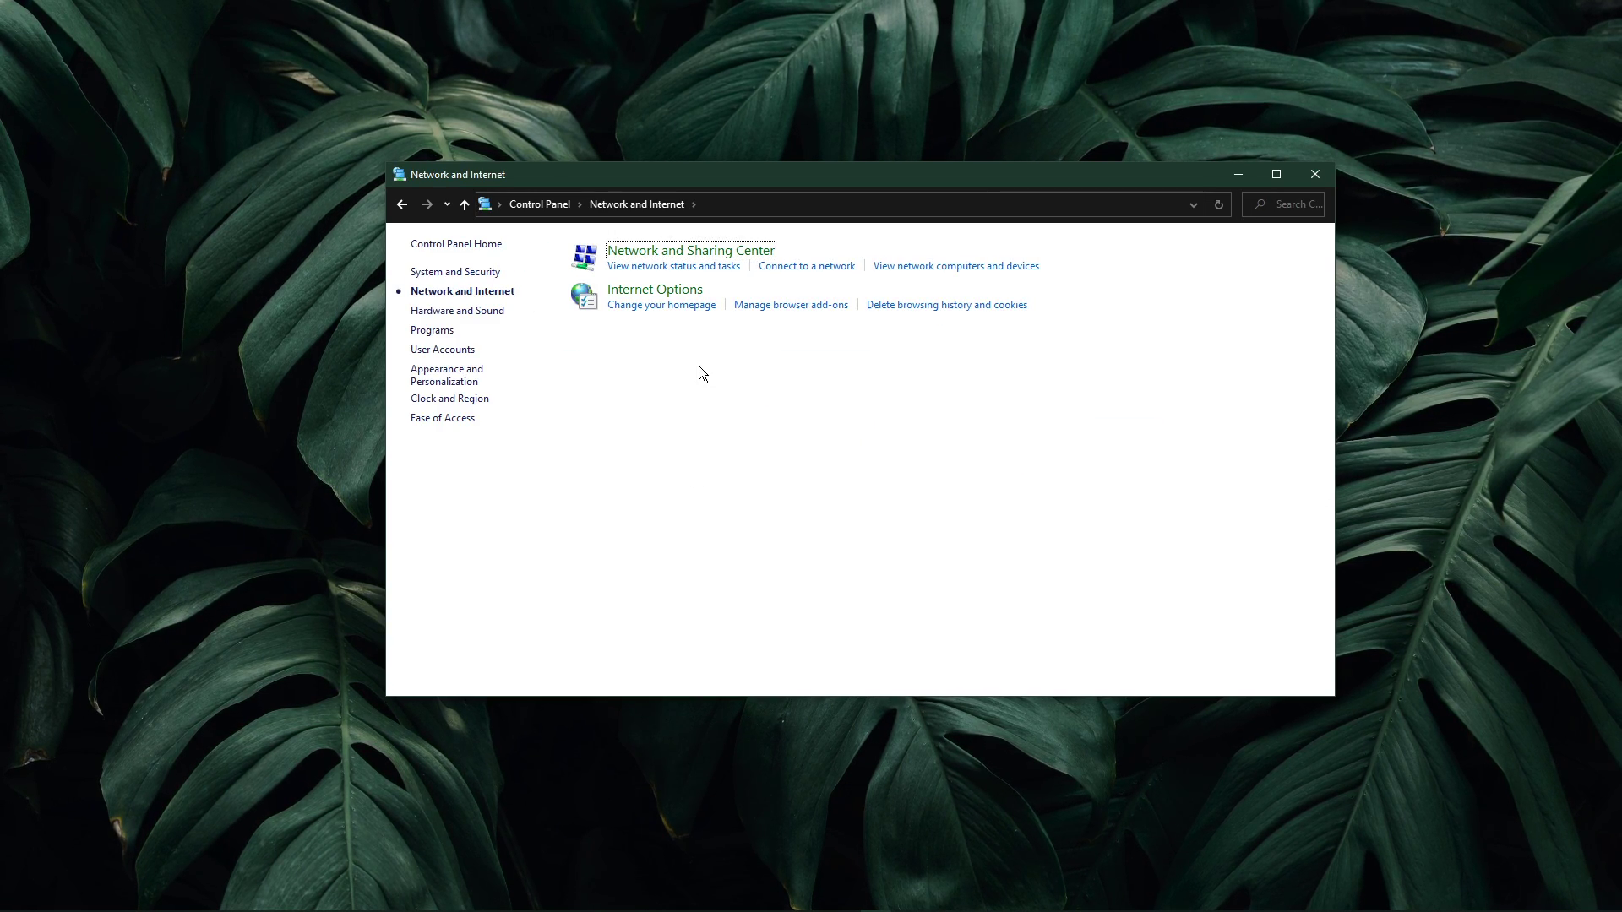
click(698, 251)
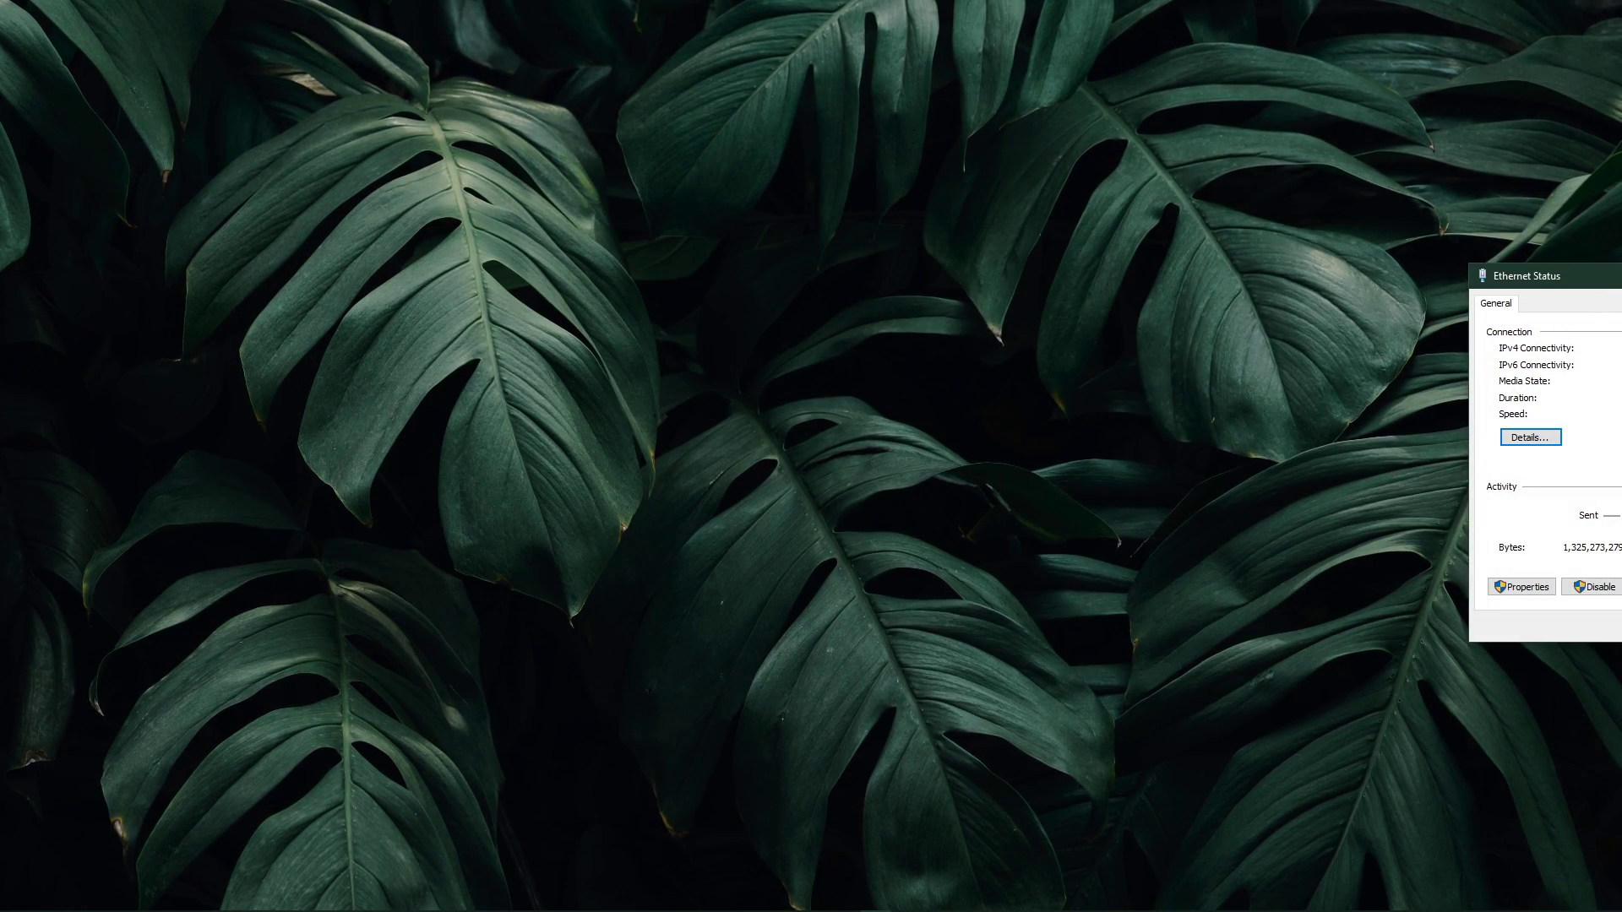
drag(1621, 279, 837, 242)
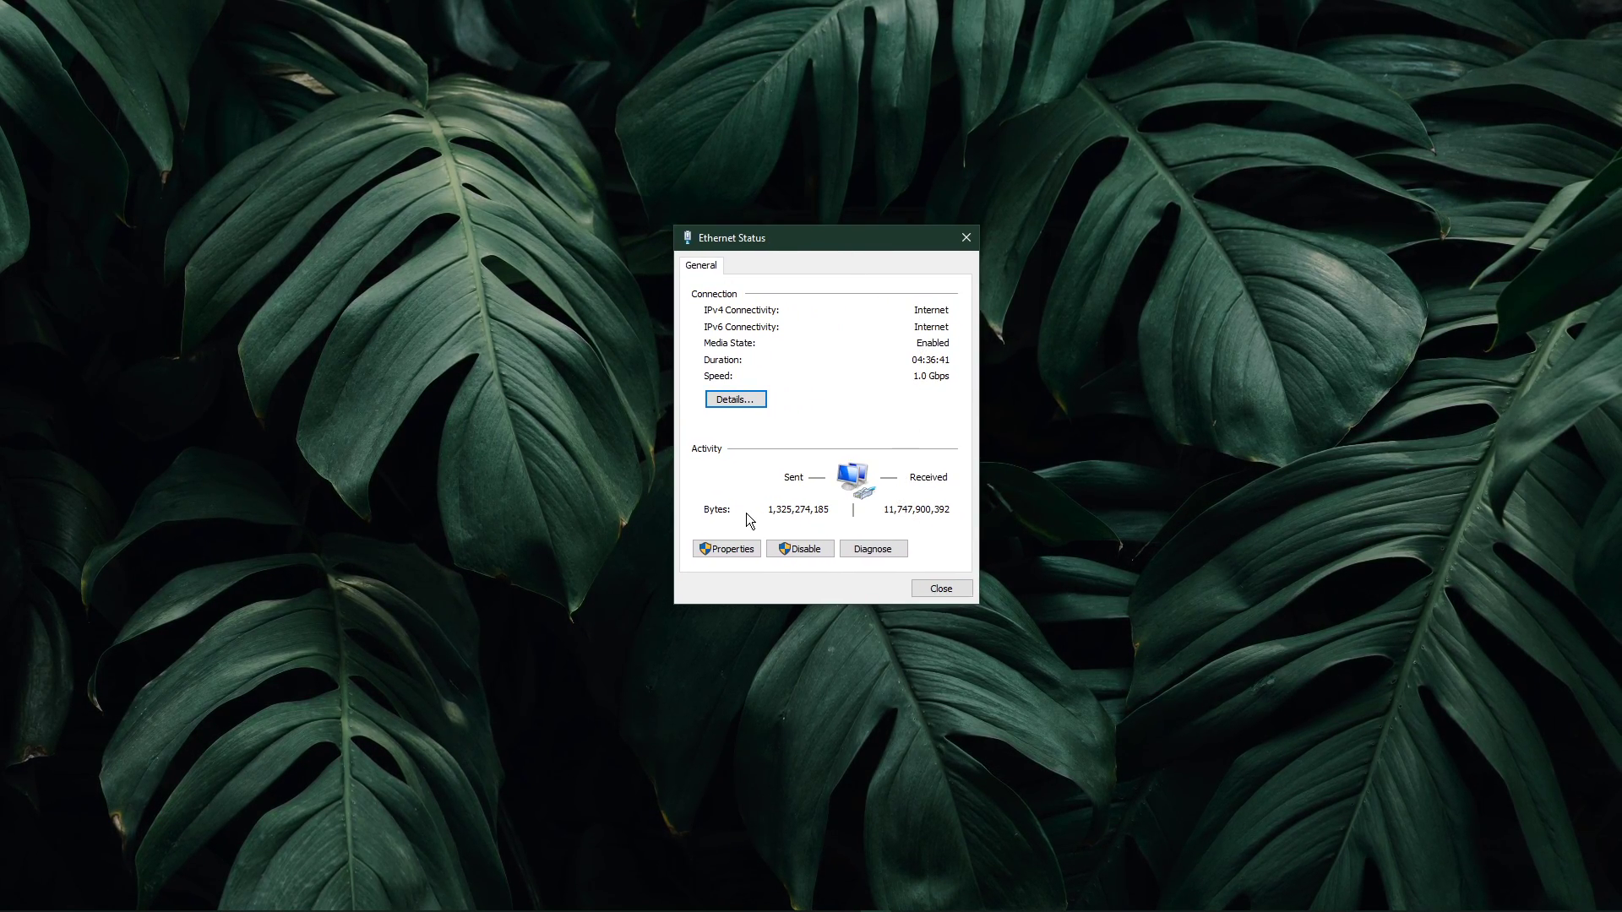
In Ethernet Properties, give Internet Protocol Version 4 the DNS servers 8.8.8.8 and 8.8.4.4.
click(732, 550)
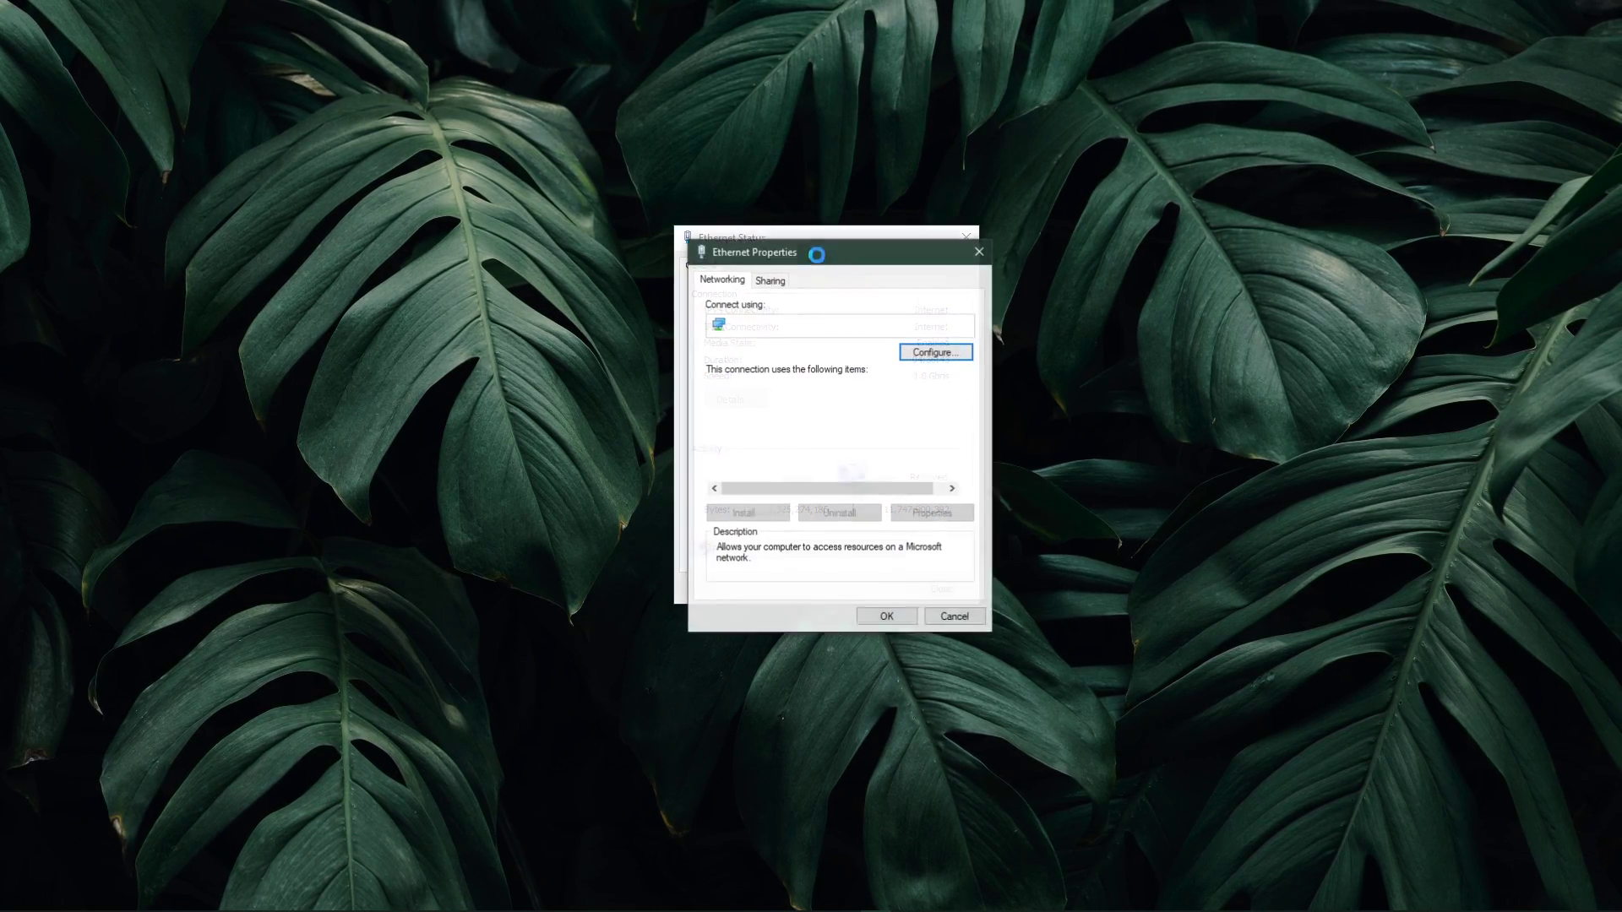
double_click(784, 418)
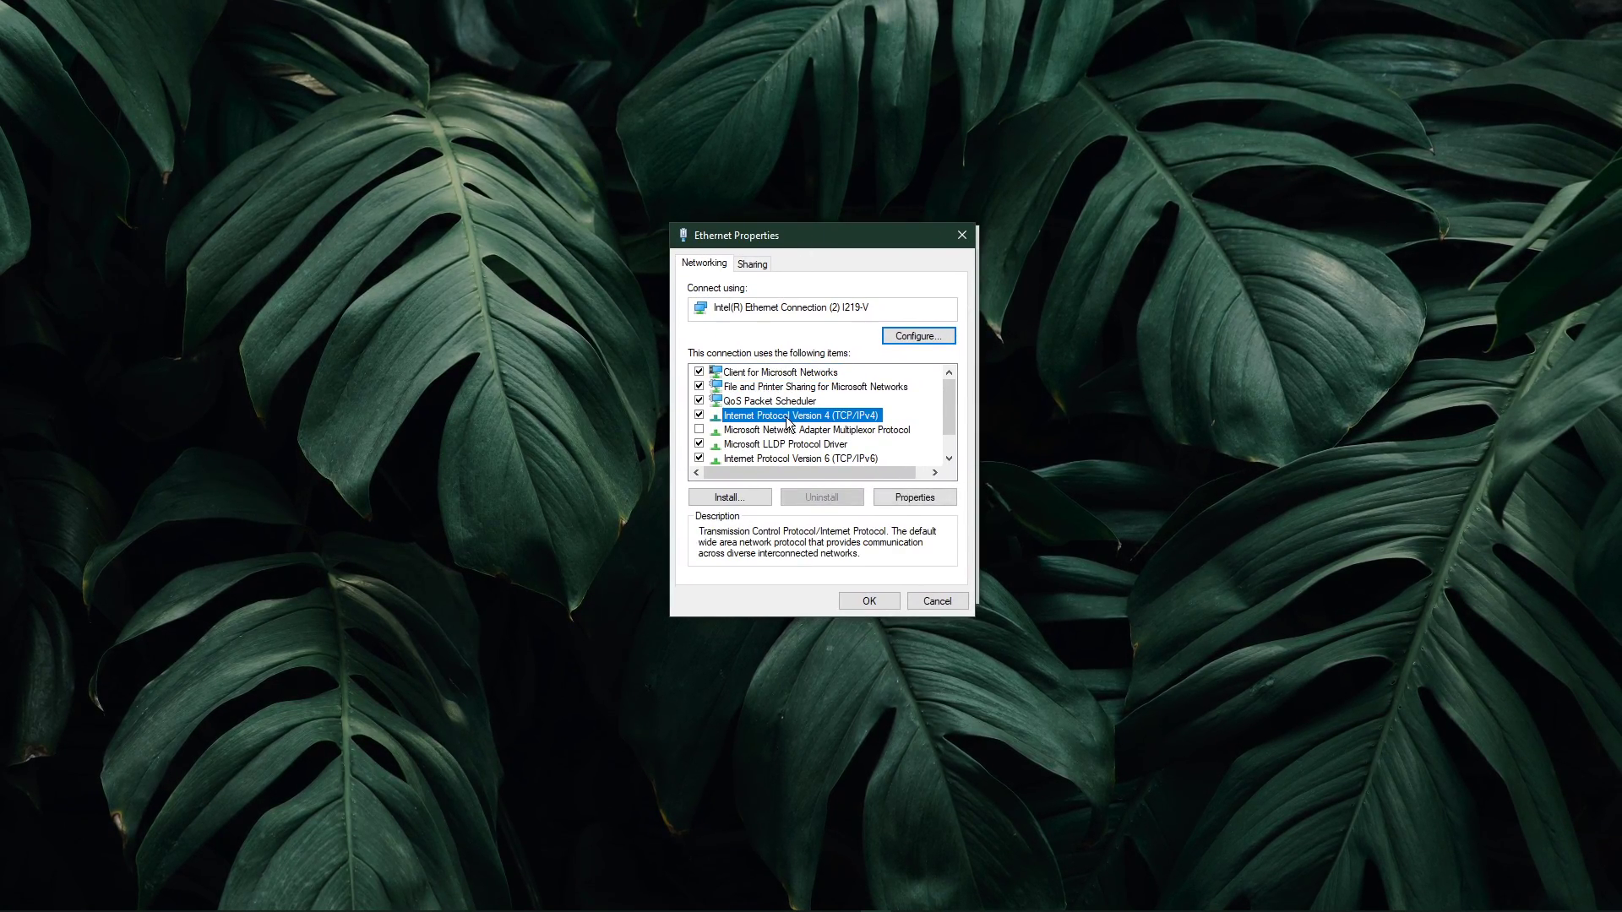
drag(821, 243, 821, 230)
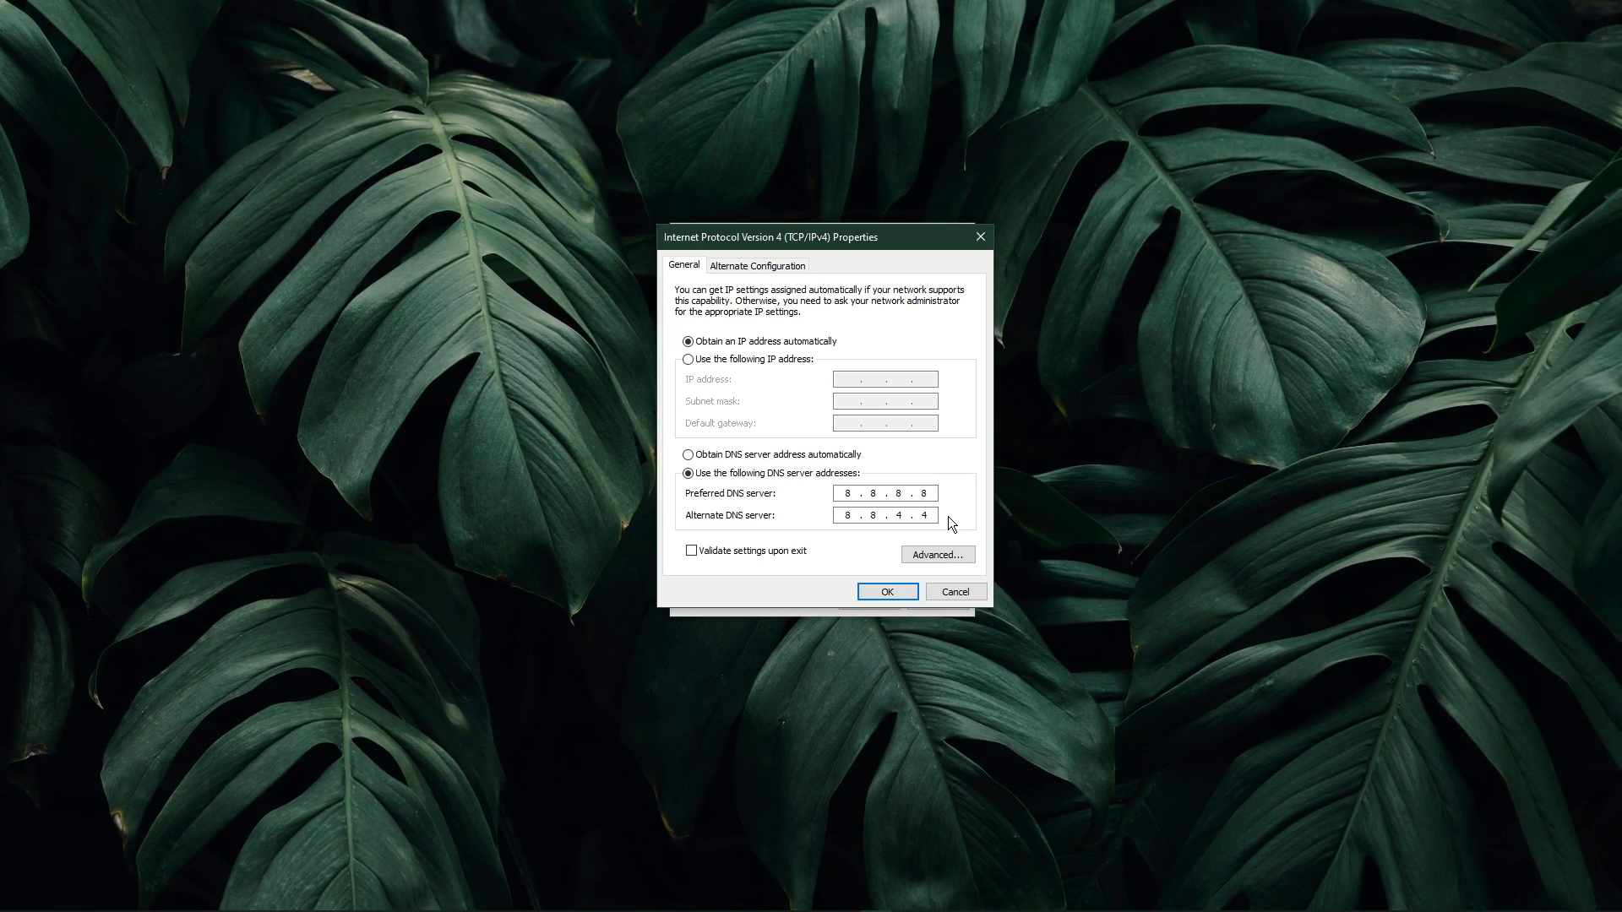
click(899, 587)
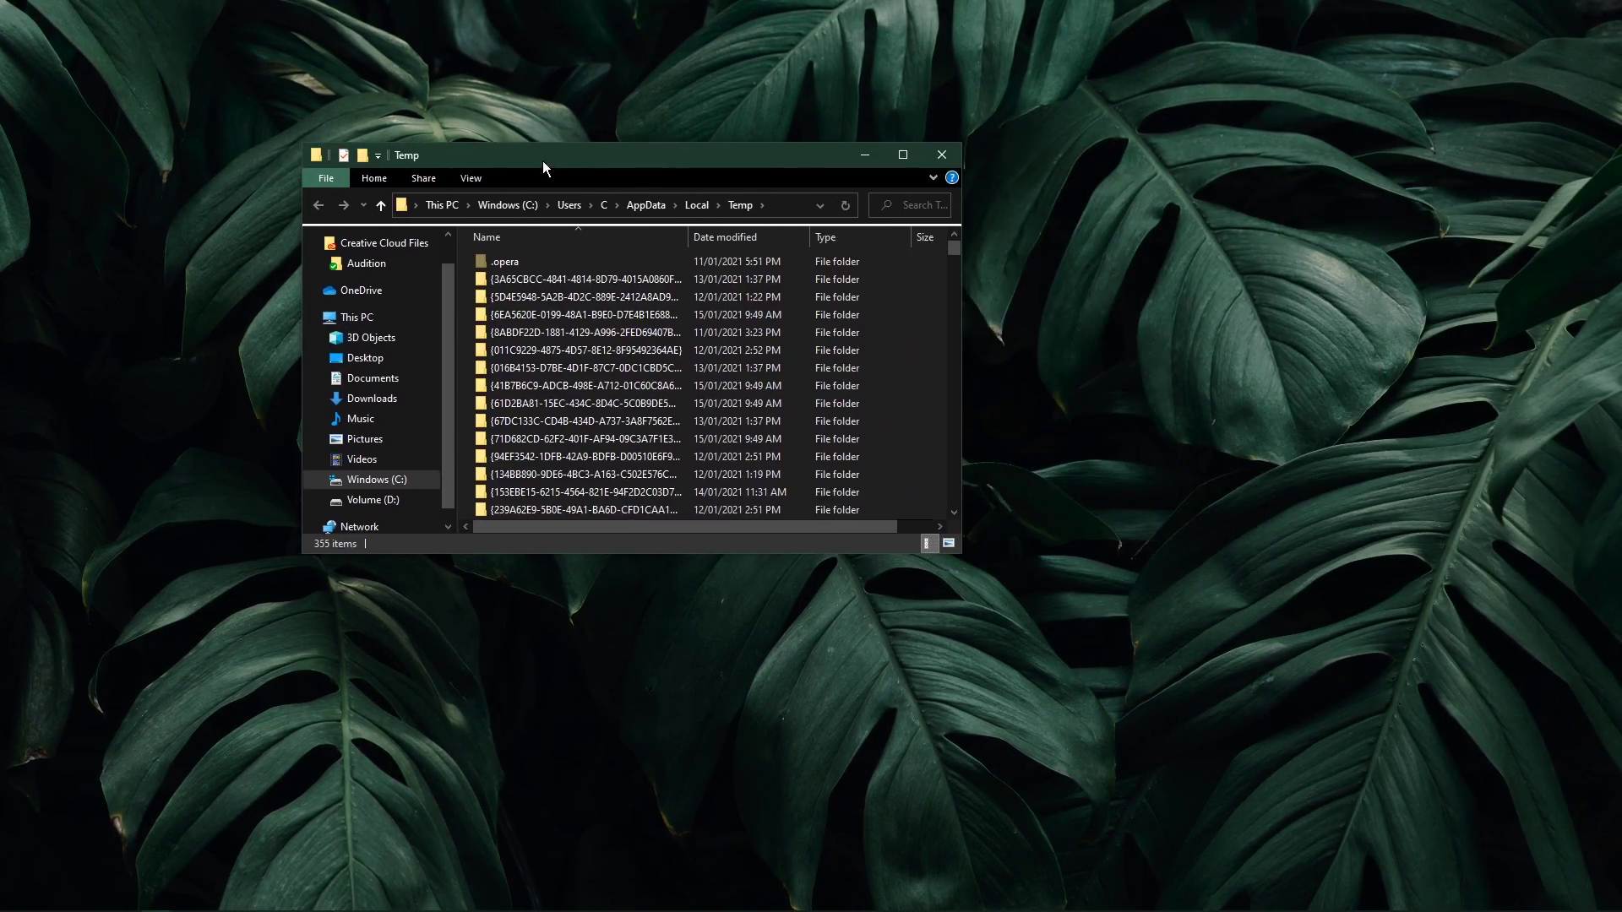
Select all Temp folder items and delete them, skipping the in-use CreativeCloud folder.
drag(960, 554, 1086, 707)
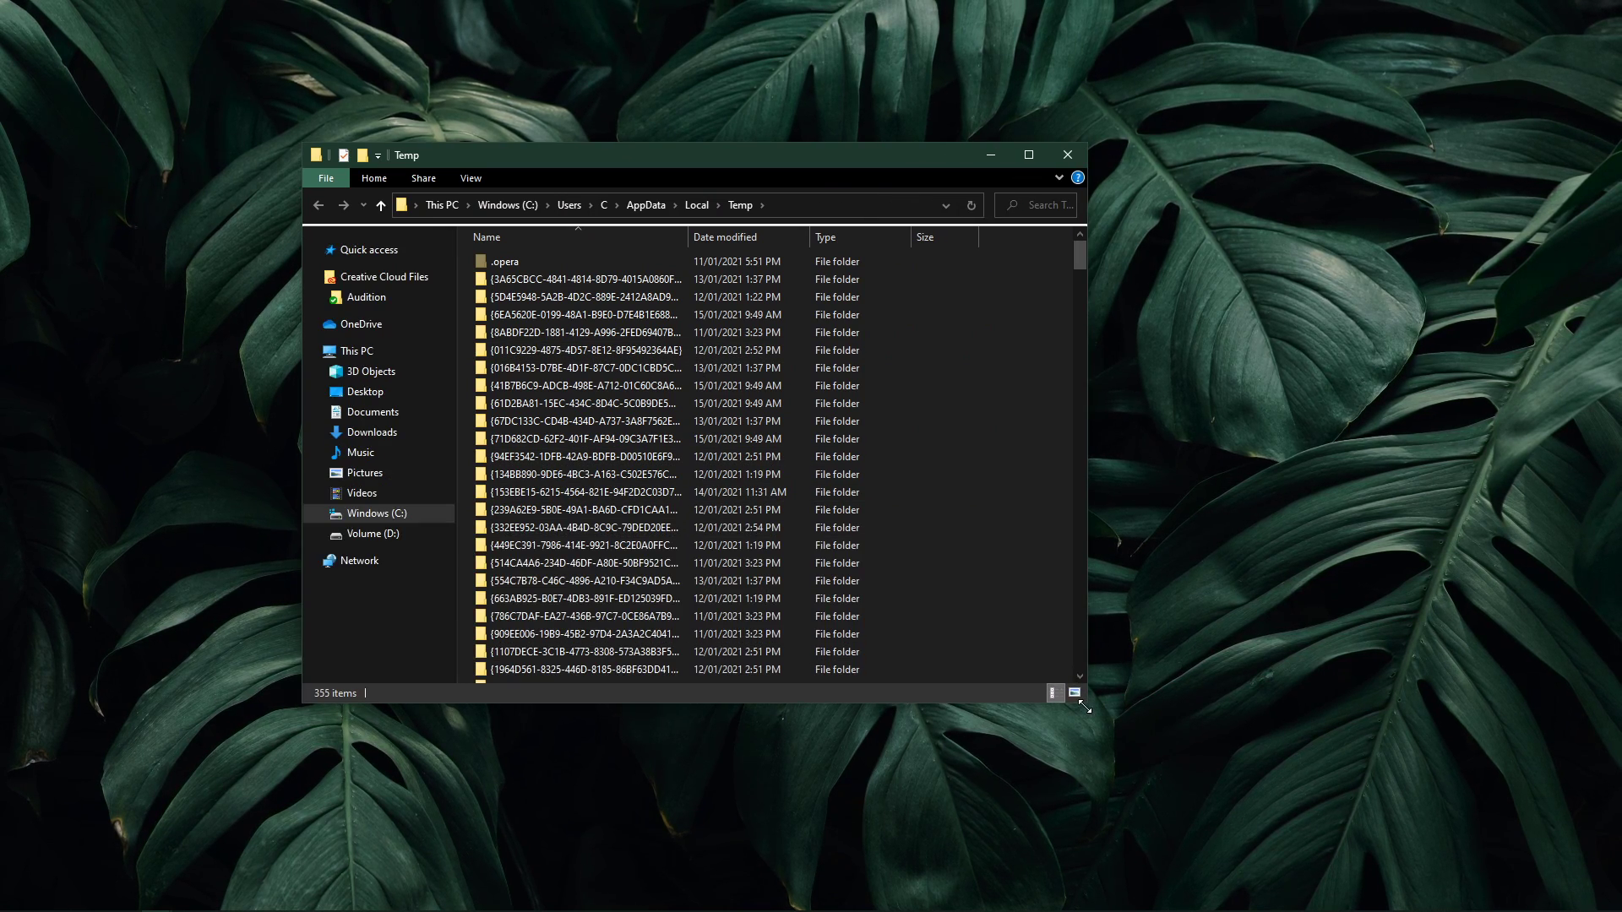
key(ctrl+a)
right_click(696, 326)
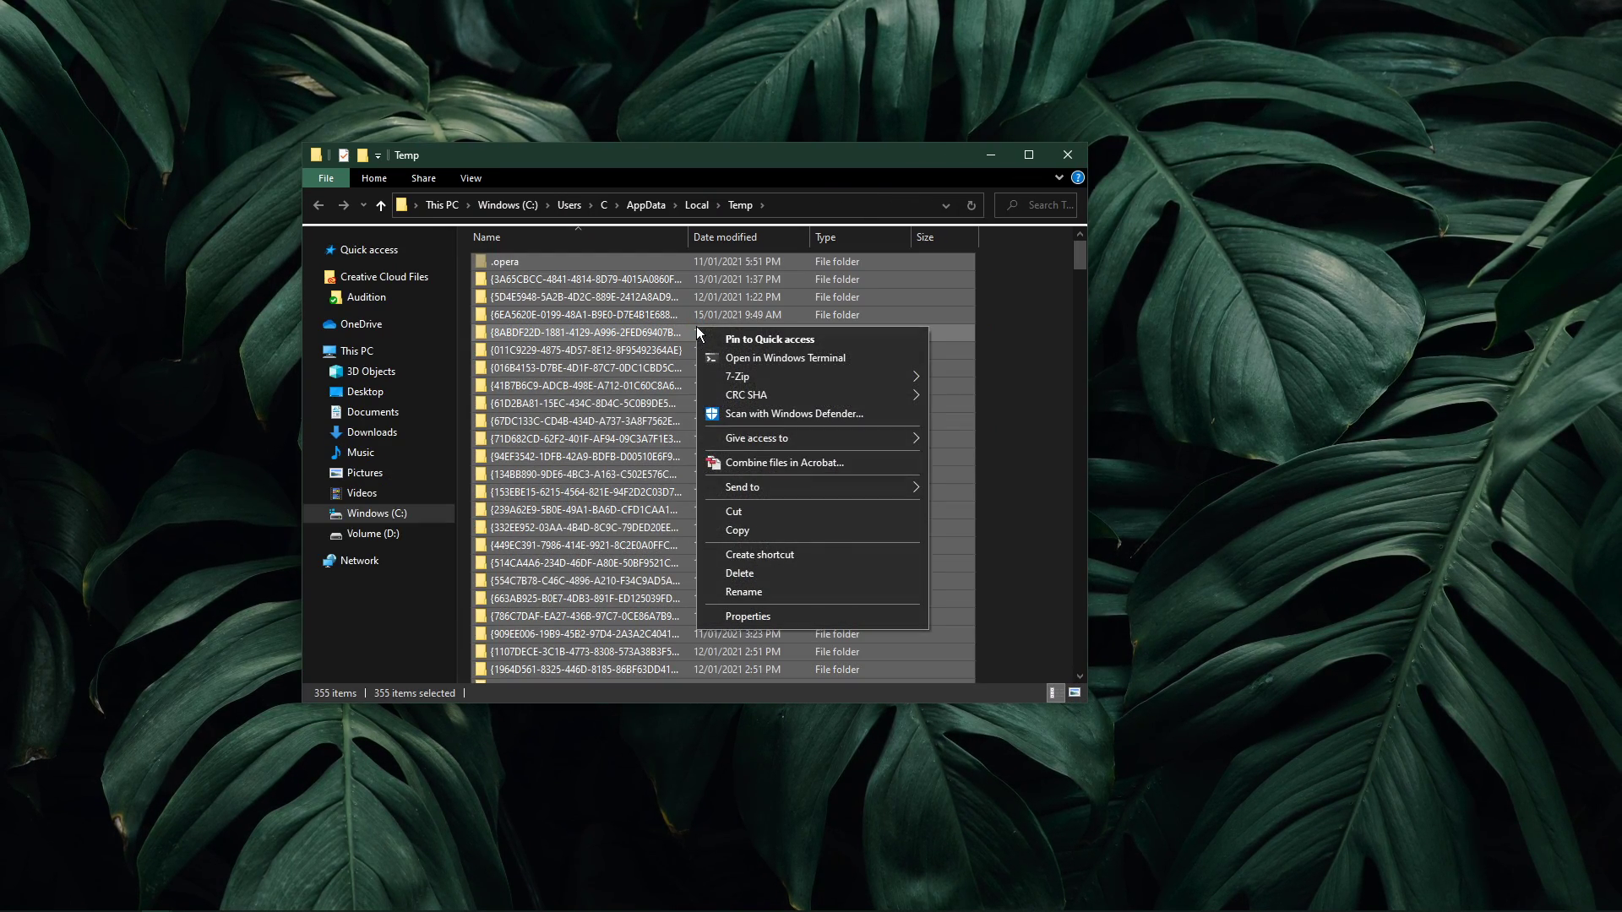
click(728, 574)
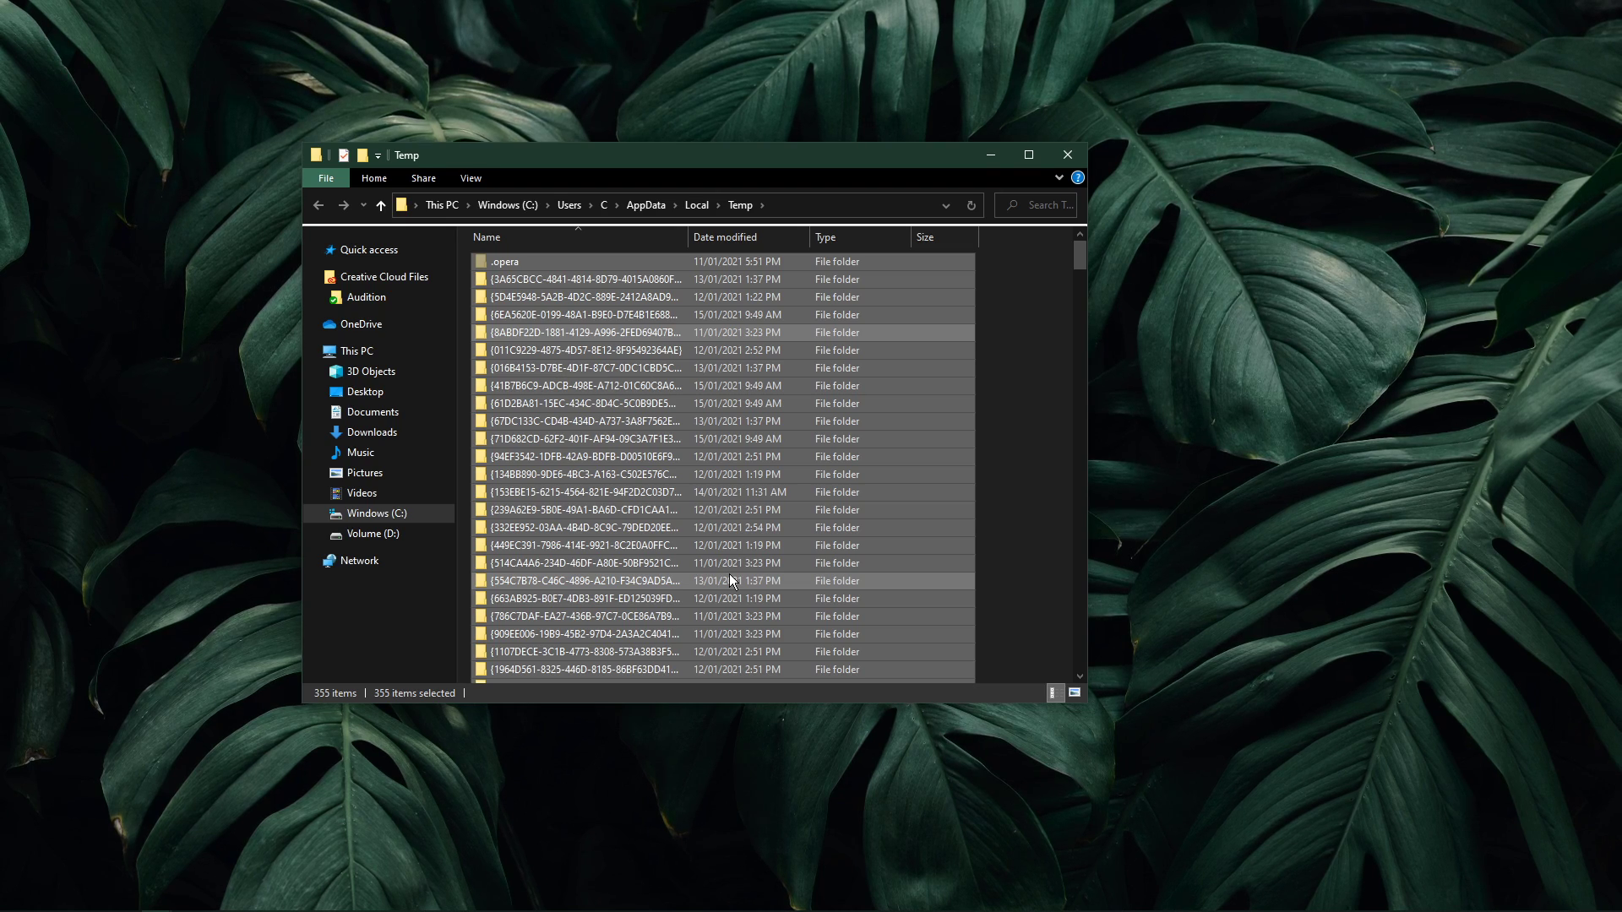
drag(1584, 167, 706, 281)
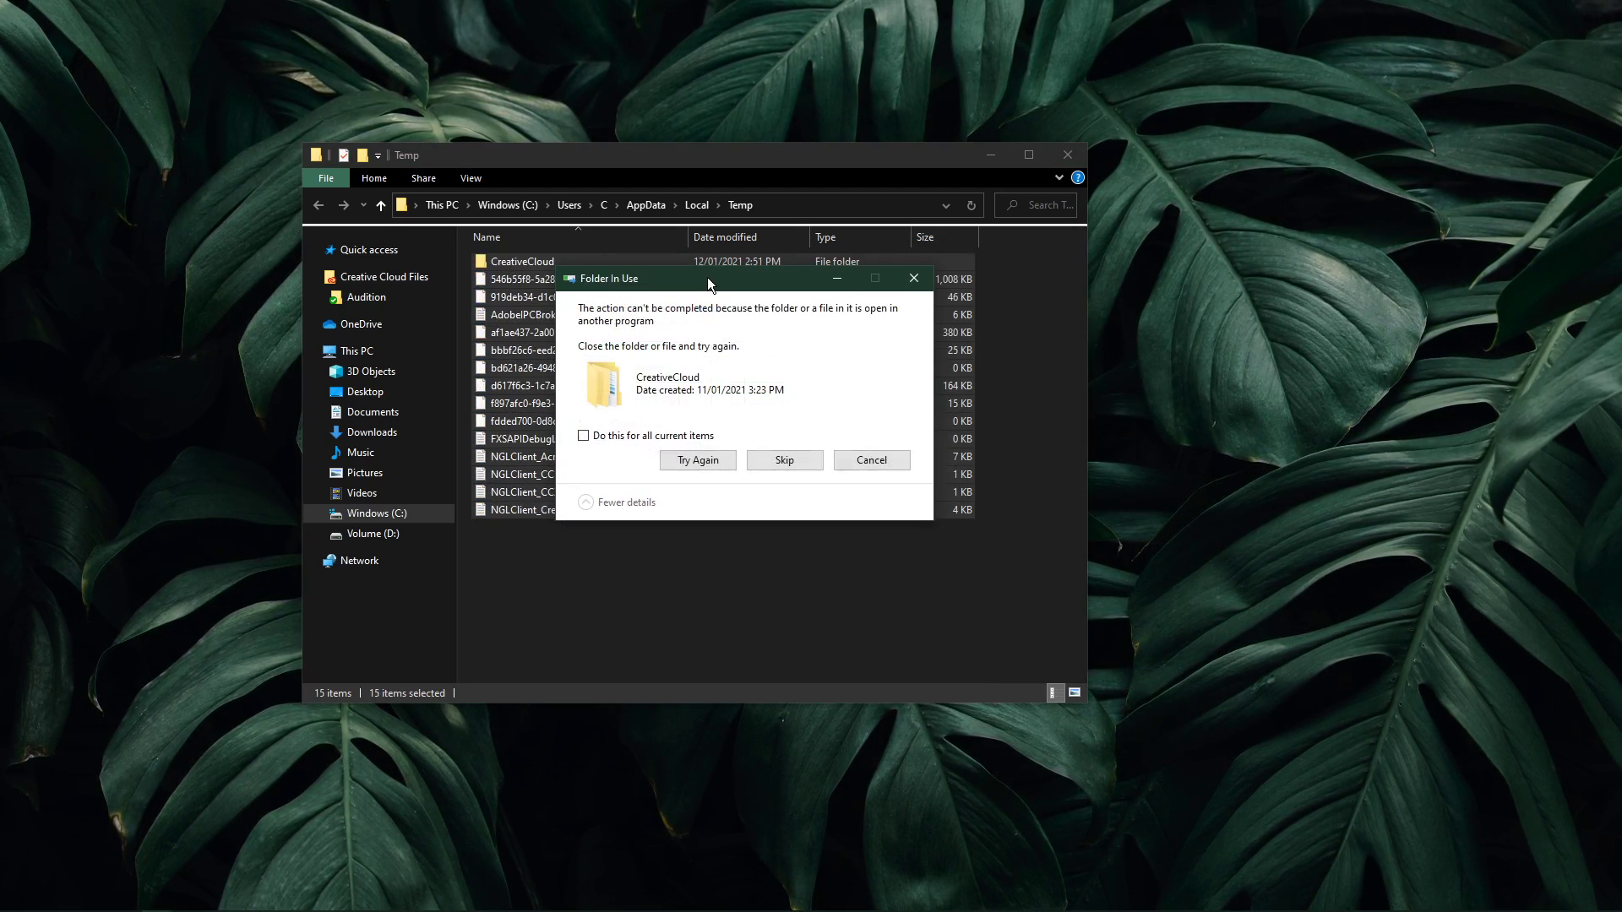
click(782, 465)
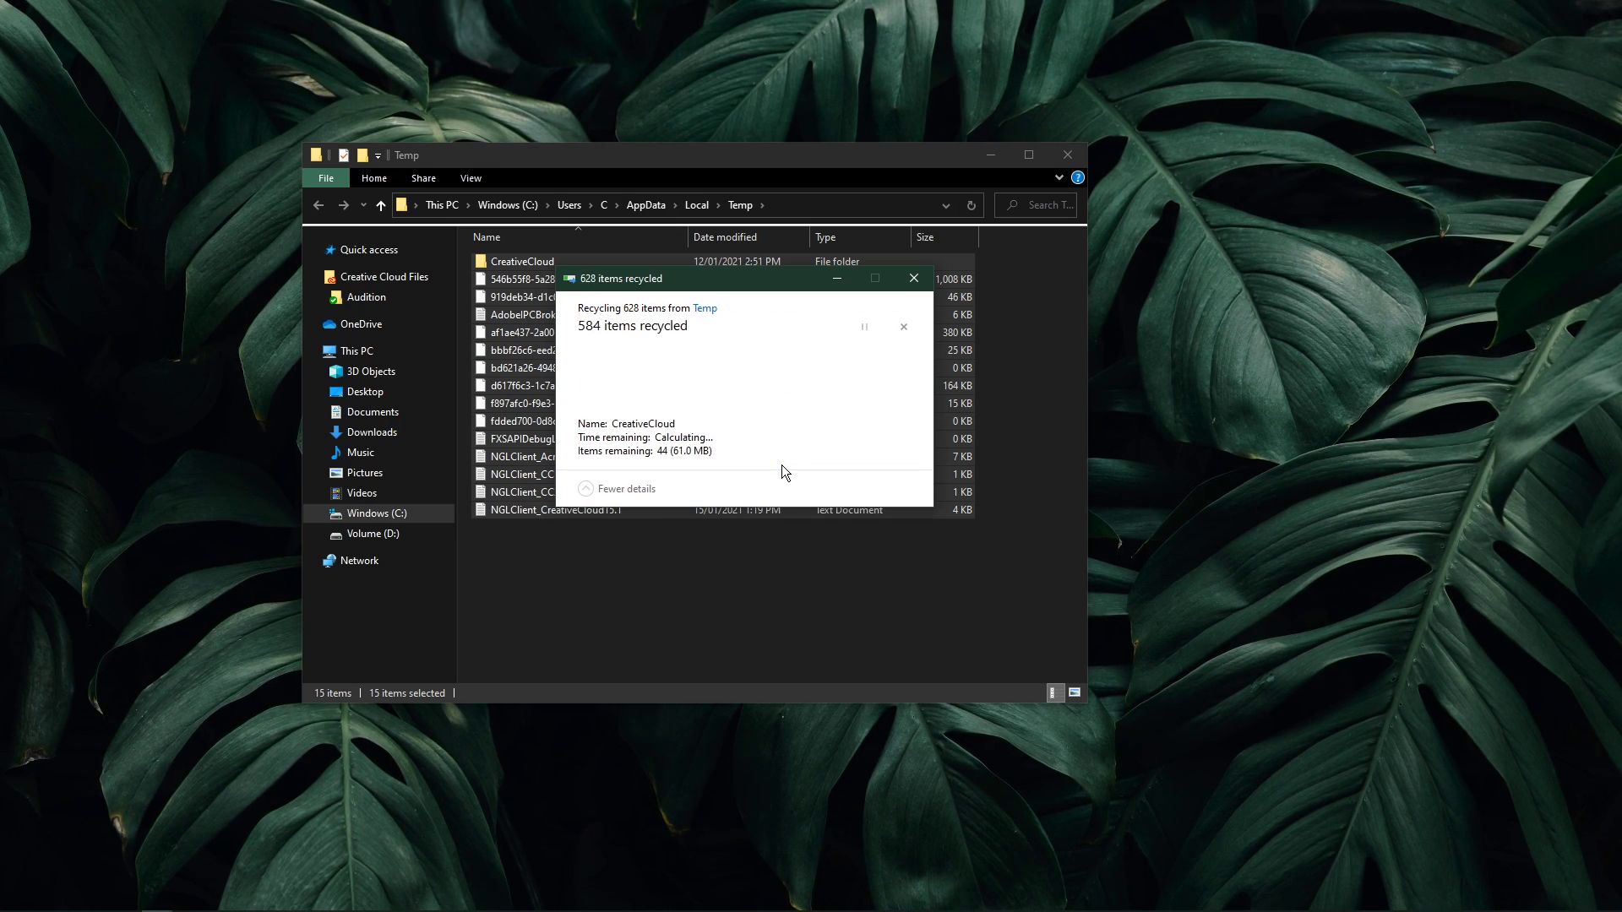